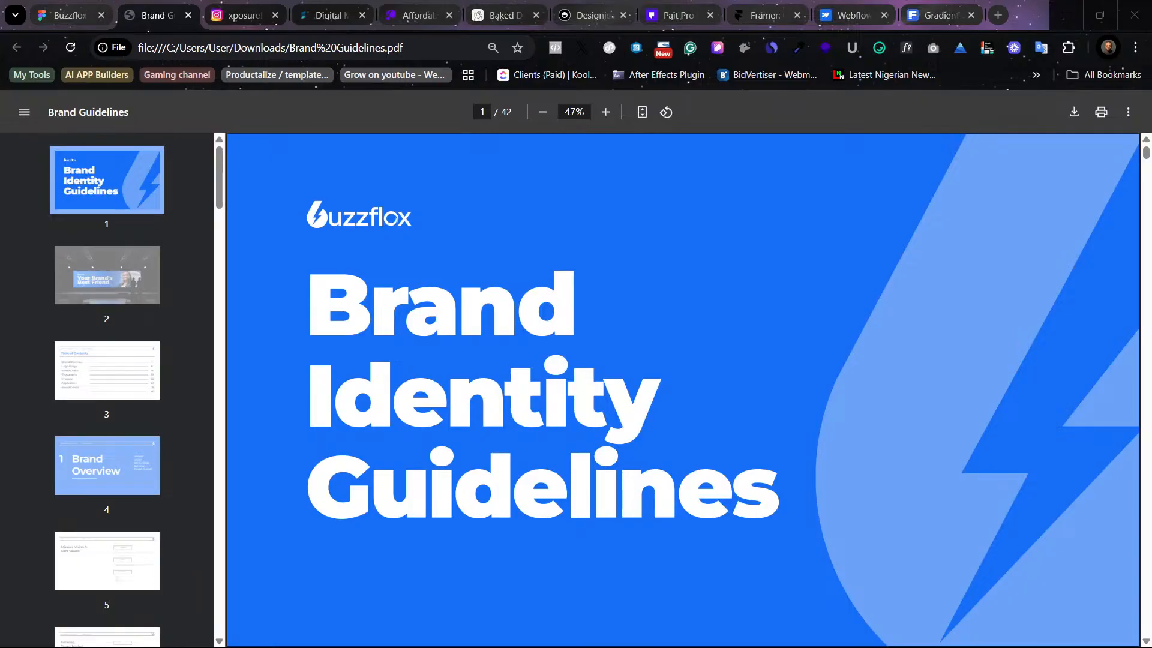
# Switch to the Buzzflox design file in Figma and review the Website frame's sections from the hero to the footer
pyautogui.click(93, 14)
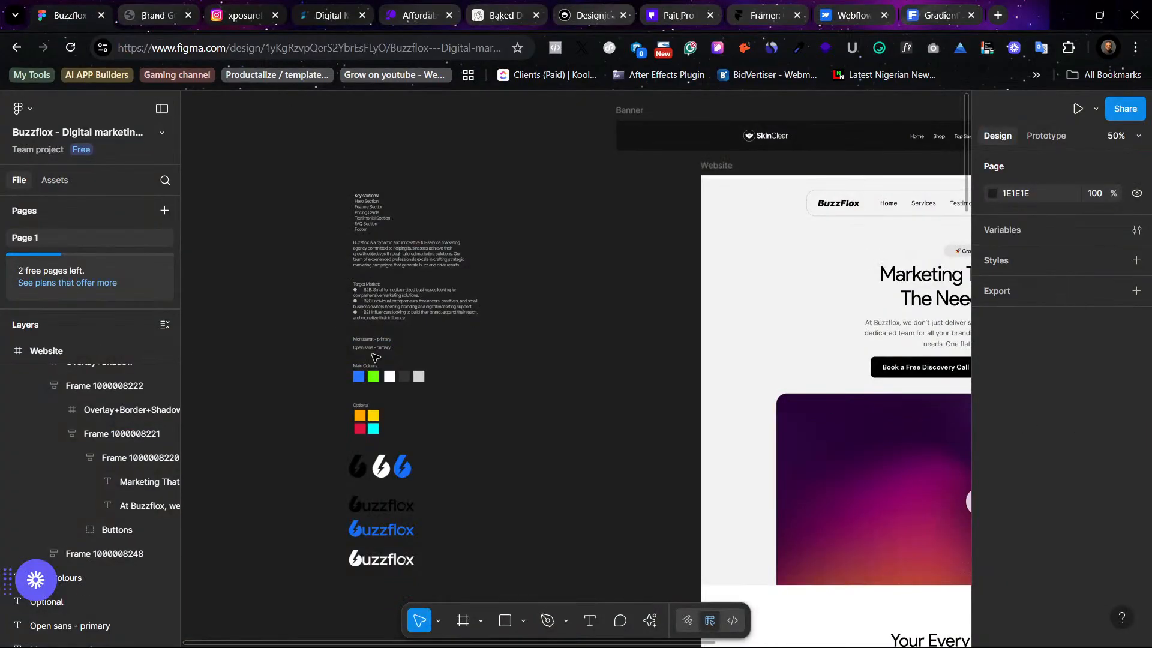
pyautogui.hscroll(5, 753, 284)
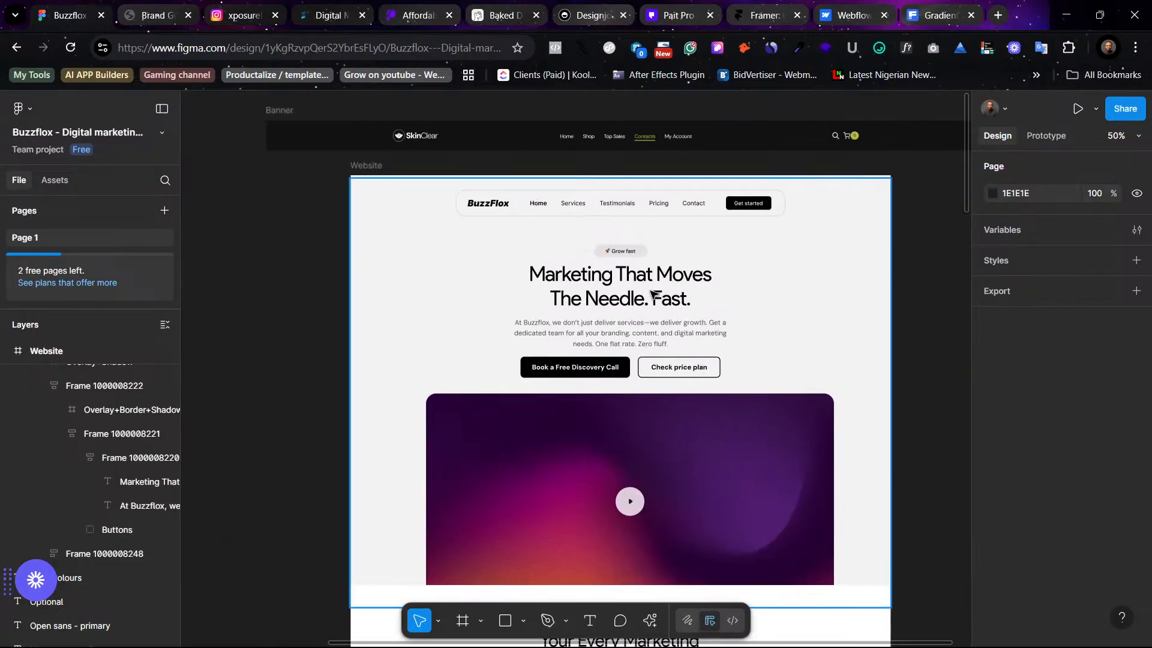
pyautogui.hscroll(1, 656, 296)
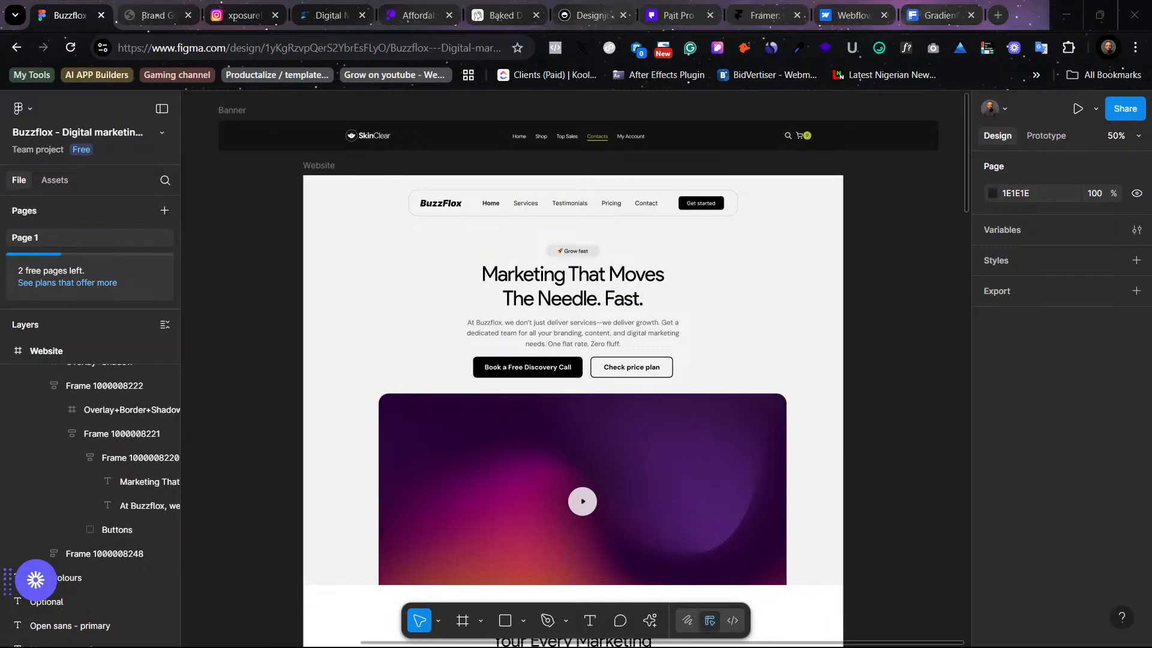
pyautogui.scroll(-5, 480, 276)
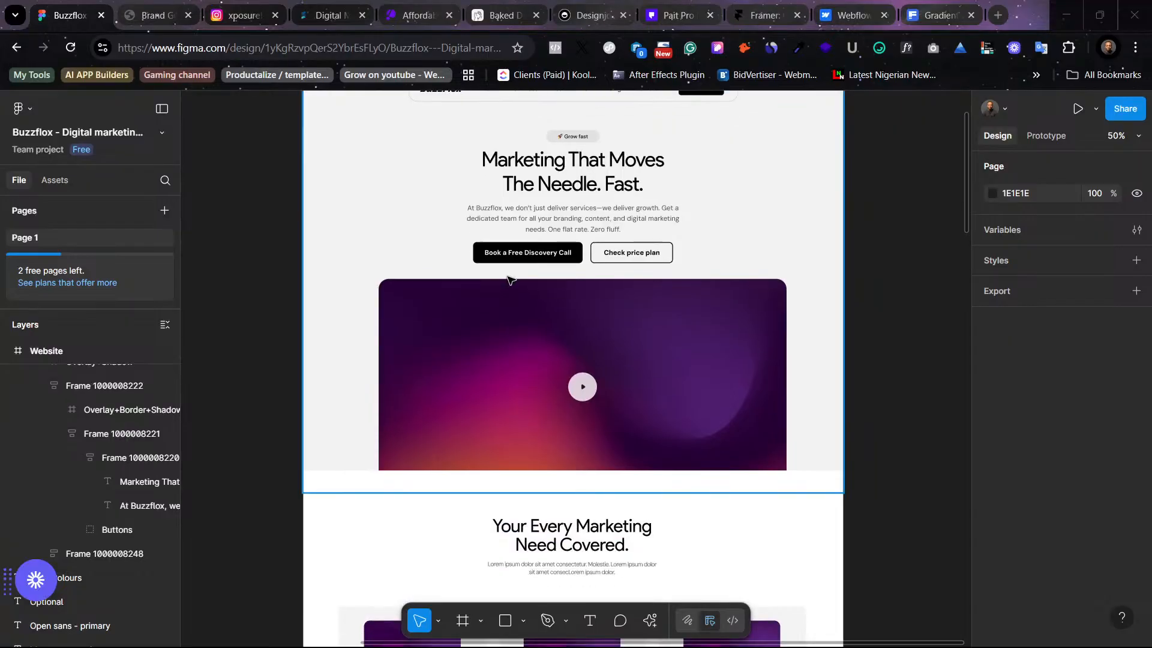
pyautogui.scroll(-1, 515, 281)
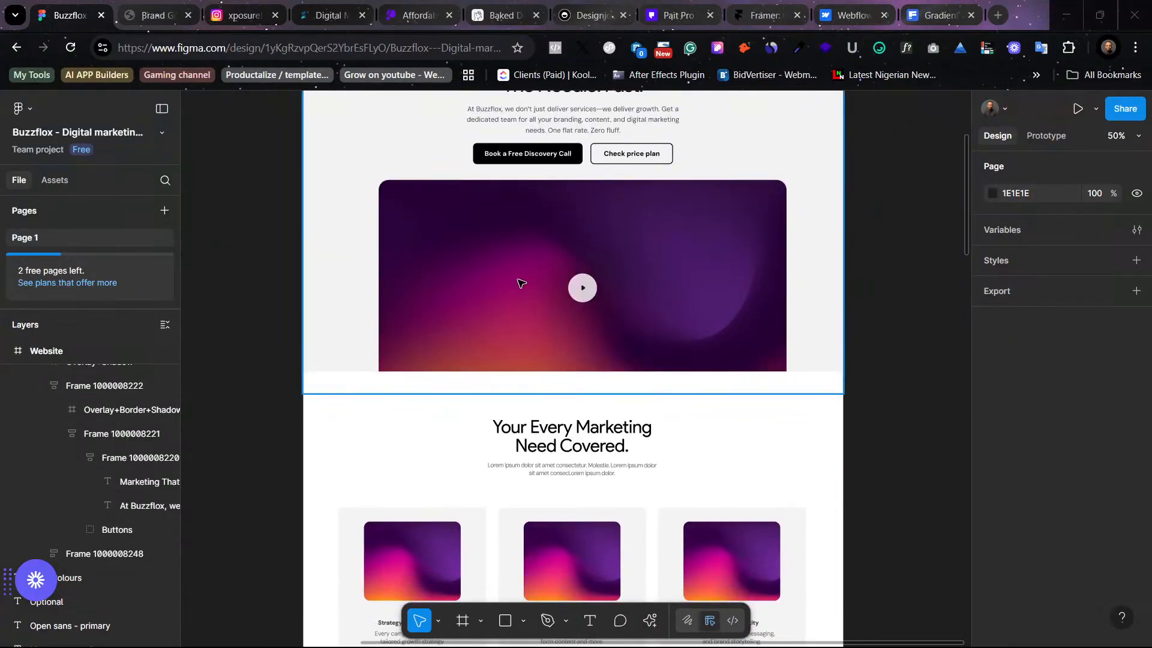
pyautogui.scroll(-10, 576, 265)
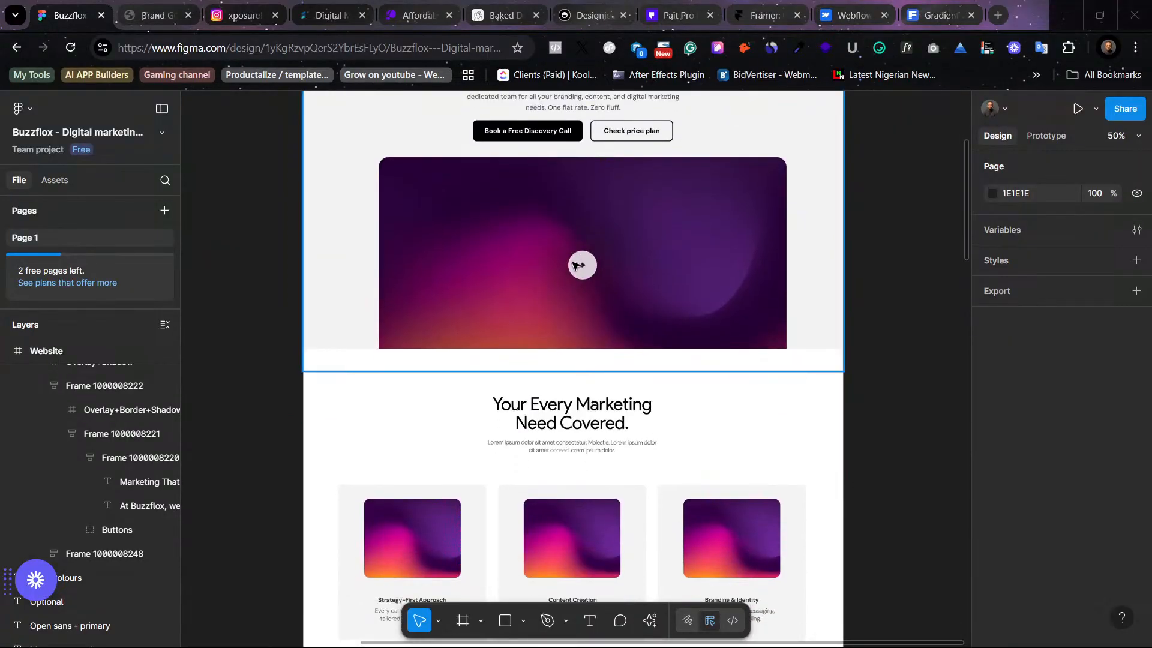
pyautogui.scroll(-20, 636, 290)
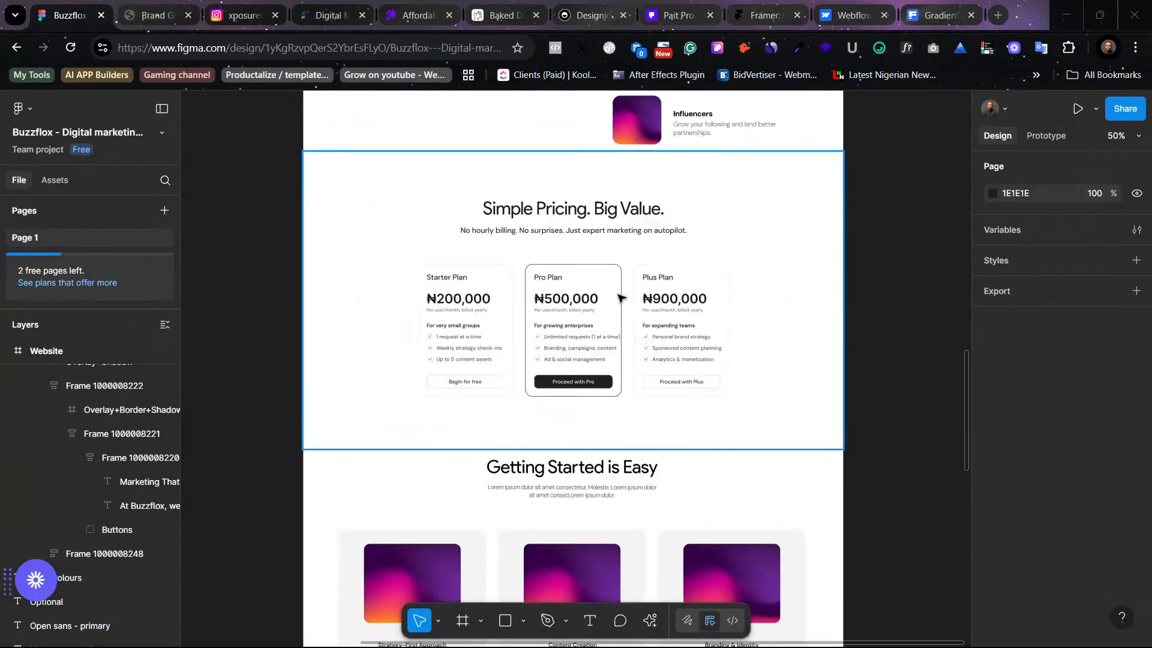
pyautogui.scroll(-15, 614, 291)
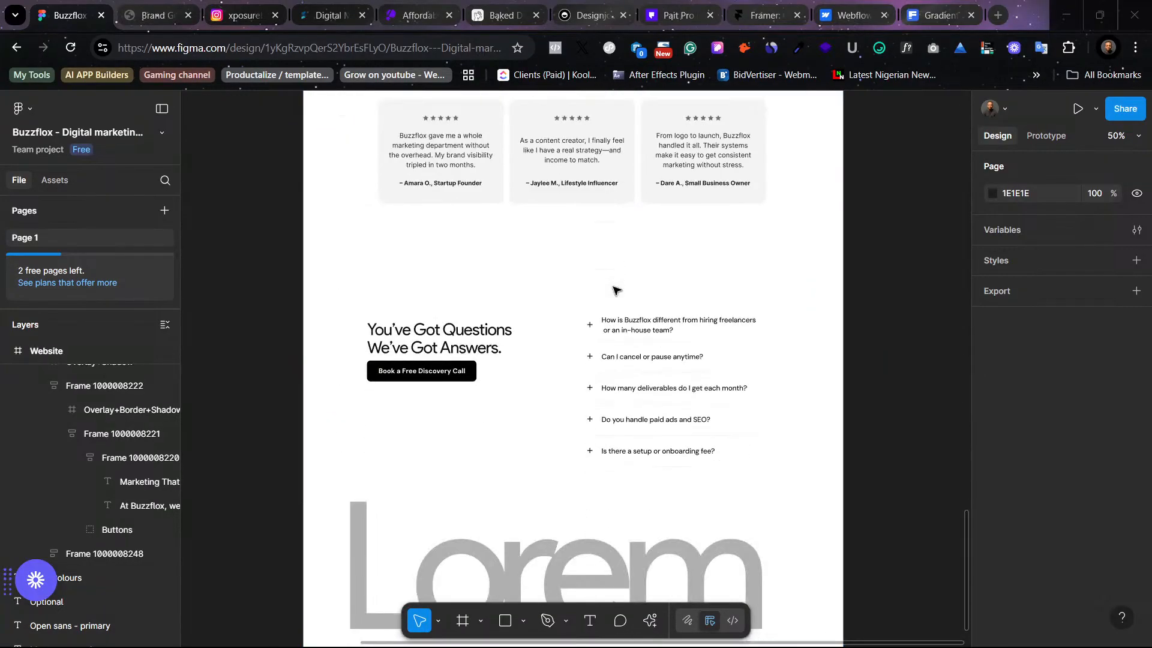
pyautogui.scroll(-3, 615, 298)
pyautogui.scroll(20, 630, 290)
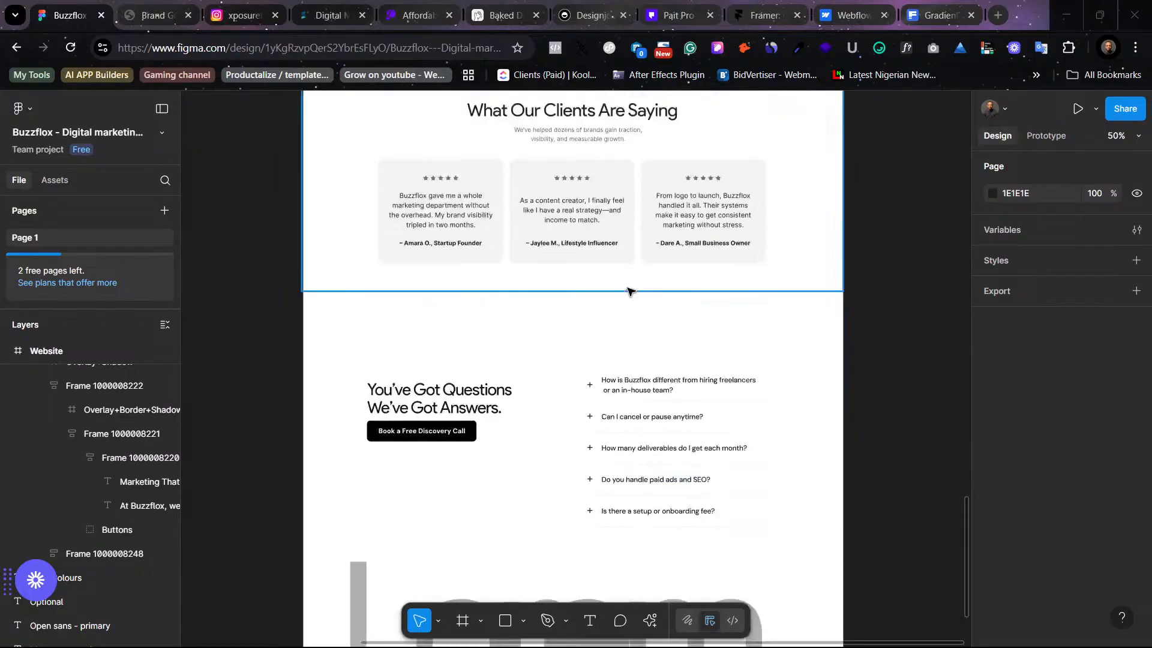
pyautogui.scroll(20, 638, 282)
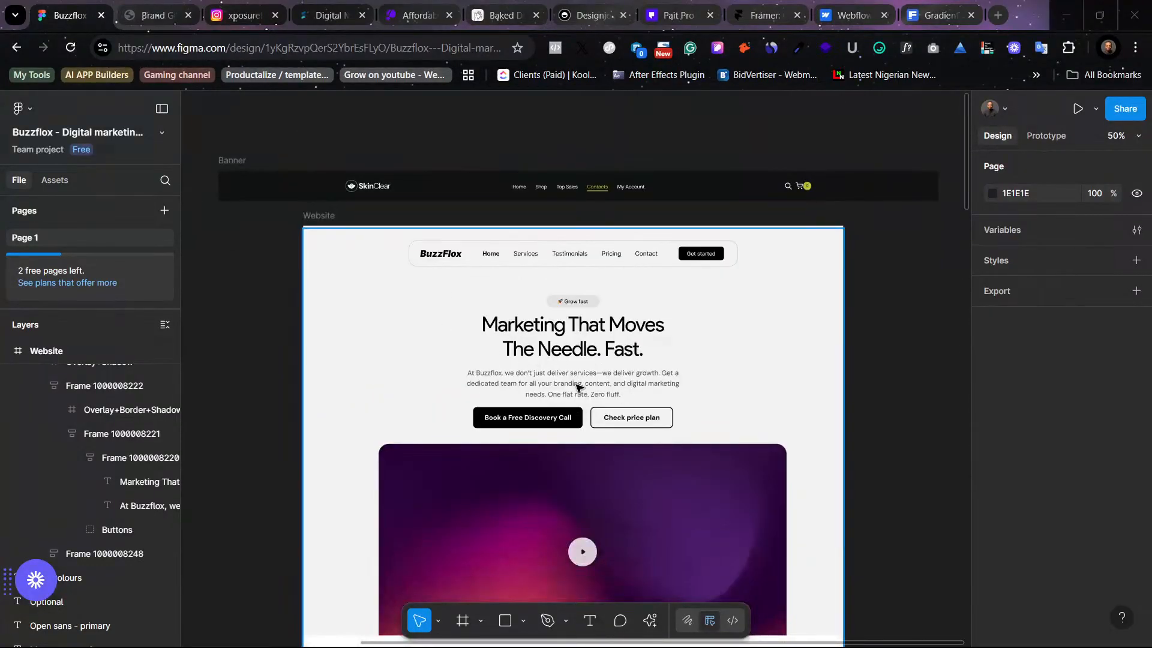
pyautogui.scroll(-10, 578, 382)
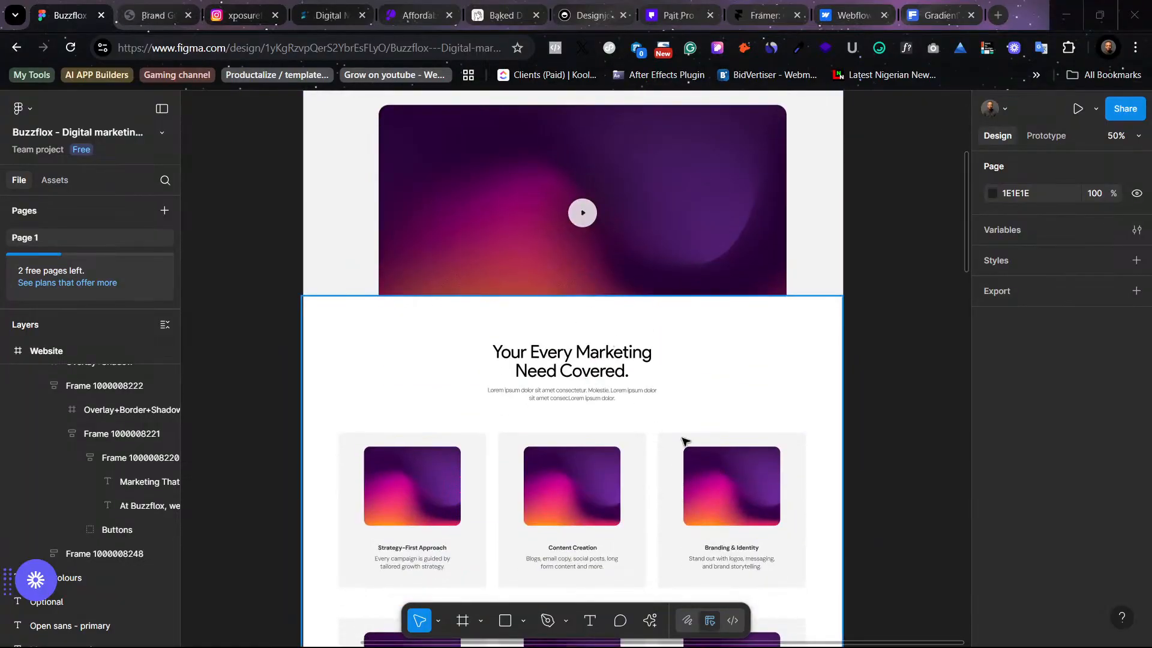
pyautogui.scroll(-10, 618, 375)
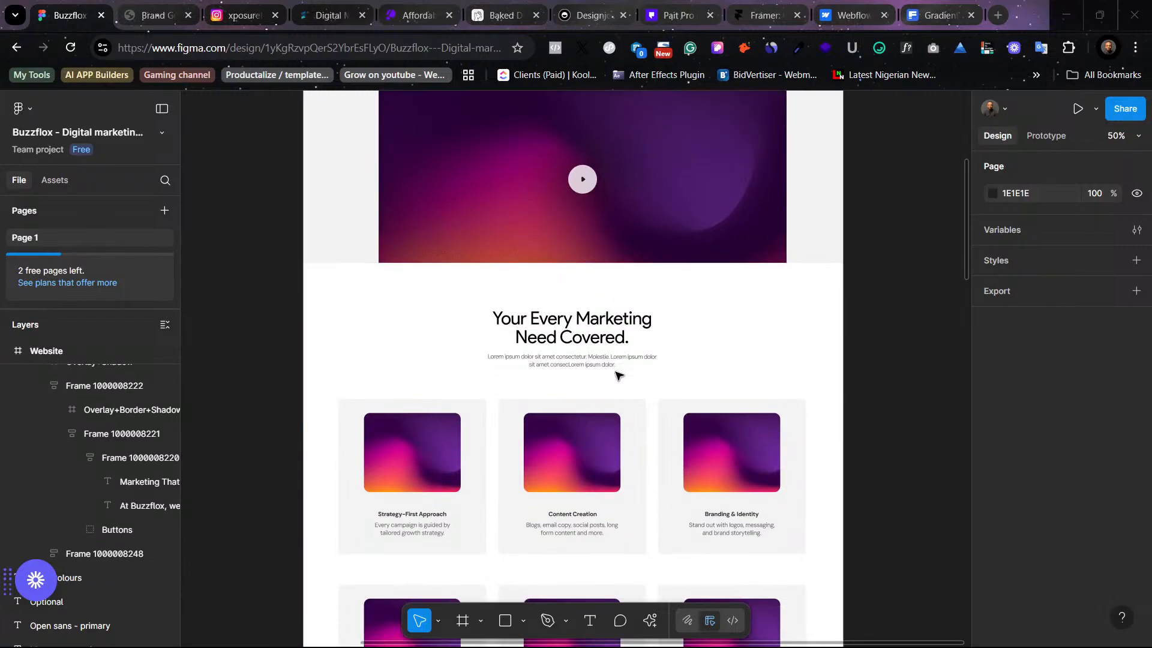
# Look at the Brand Guidelines PDF cover and the xposurebrands Instagram profile, ending on the PDF
pyautogui.click(153, 18)
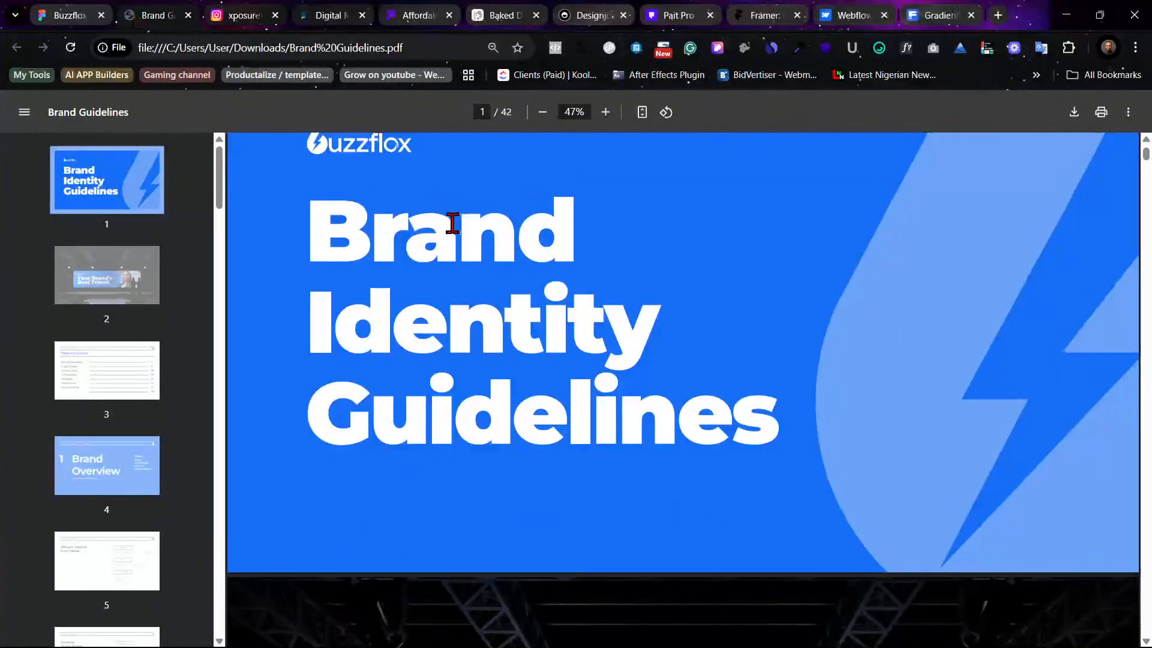
pyautogui.click(238, 10)
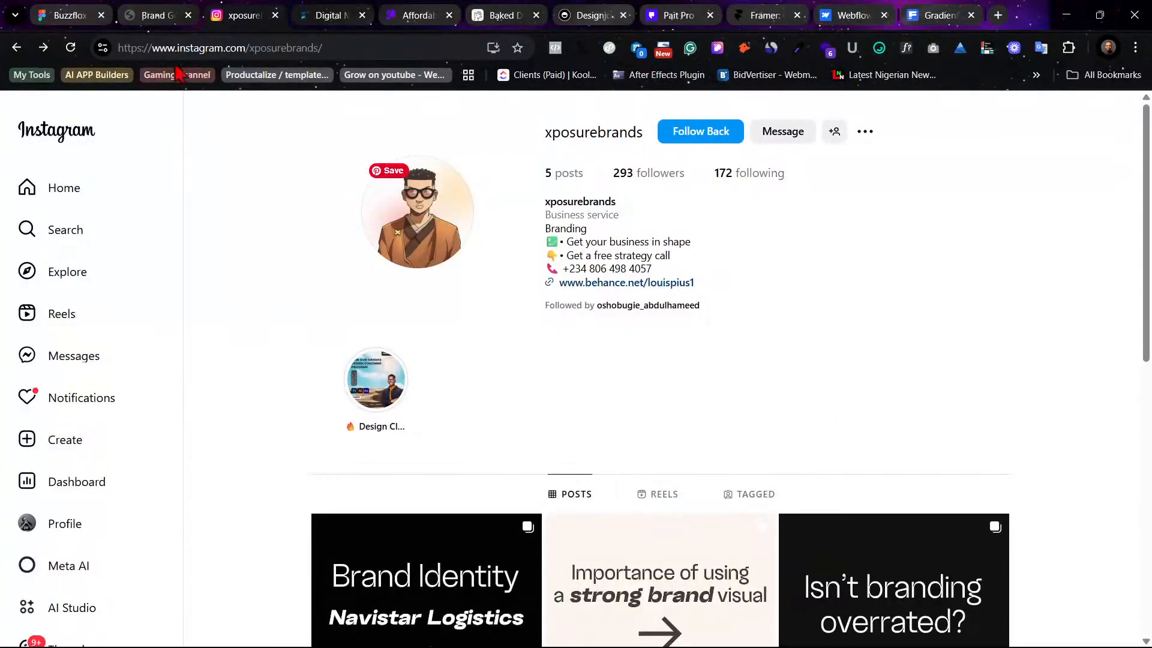
pyautogui.click(150, 17)
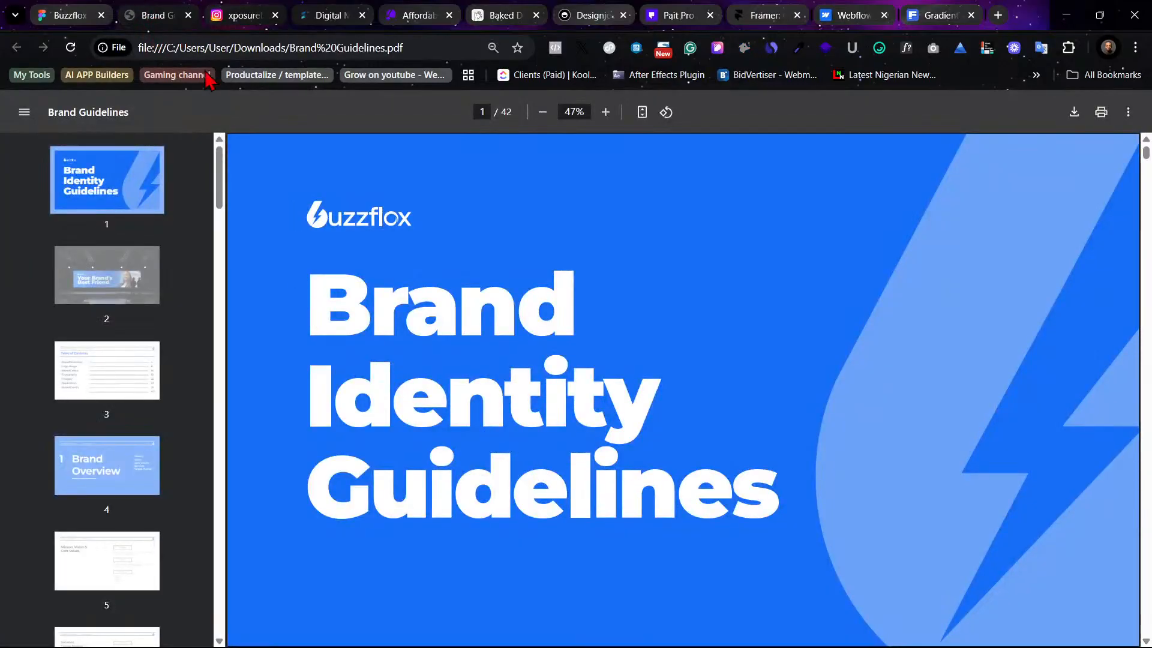
# Return to the Buzzflox design in Figma and look over the Website frame's hero and marketing services sections
pyautogui.click(84, 12)
pyautogui.scroll(10, 744, 458)
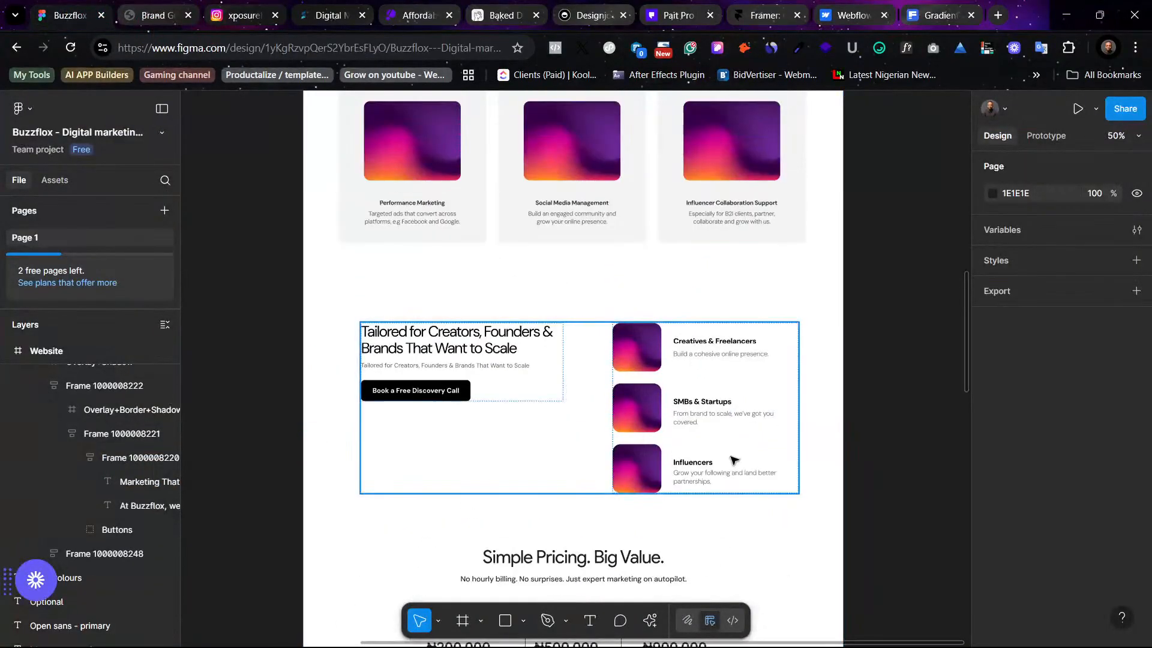
pyautogui.scroll(5, 743, 447)
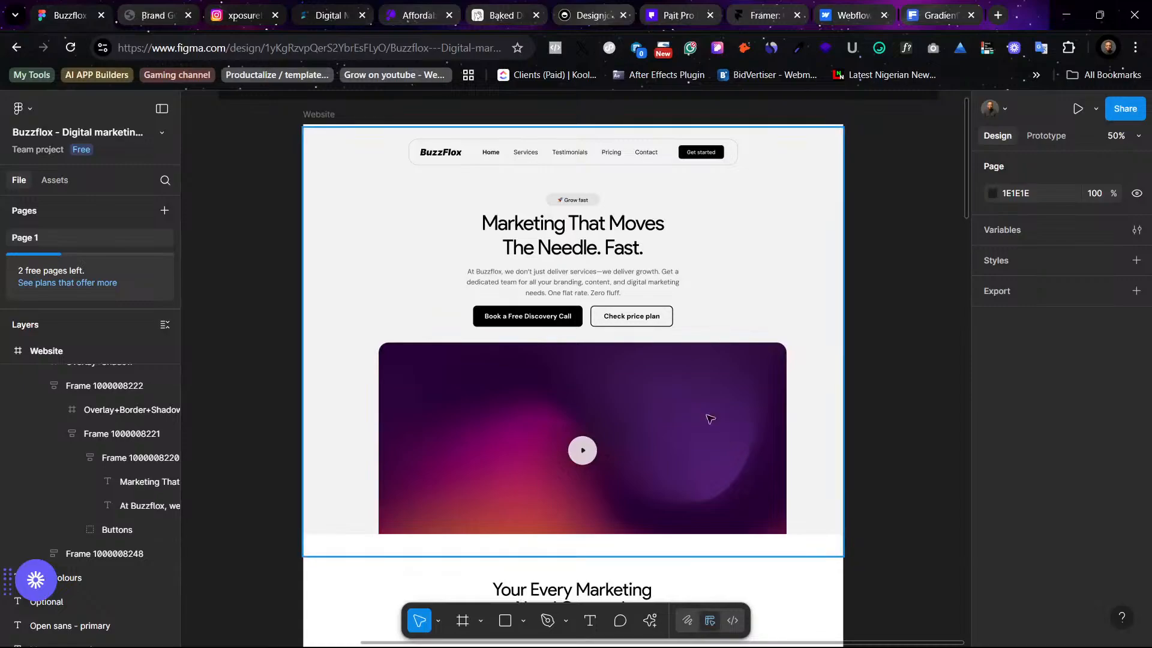
pyautogui.scroll(-4, 704, 401)
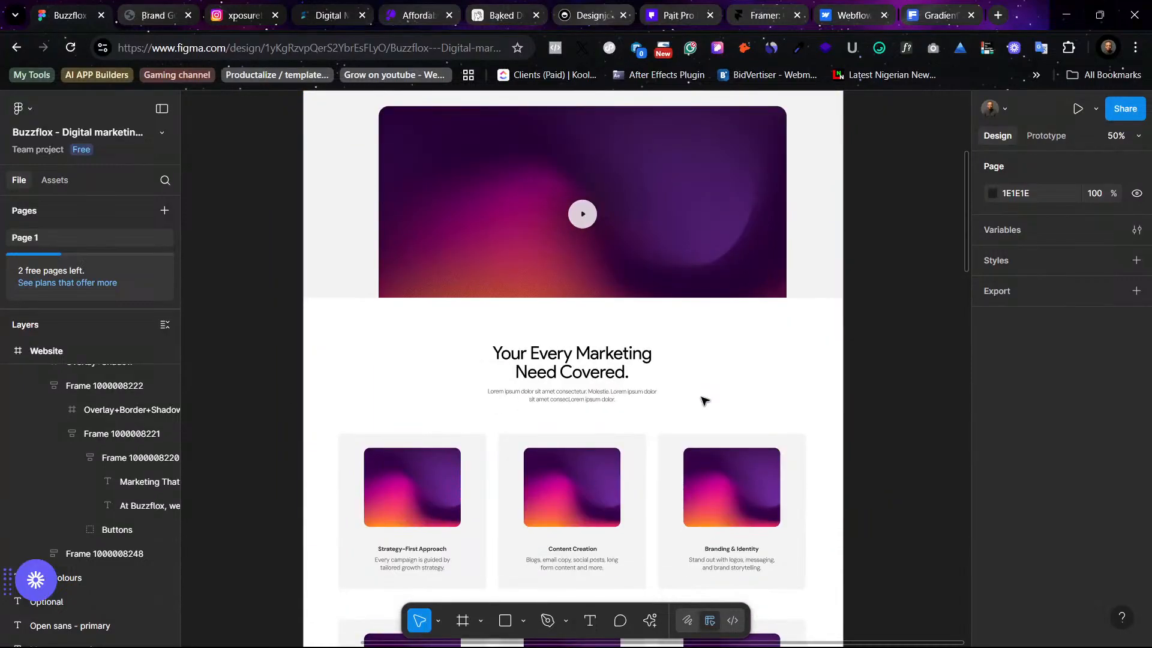
pyautogui.scroll(-1, 704, 401)
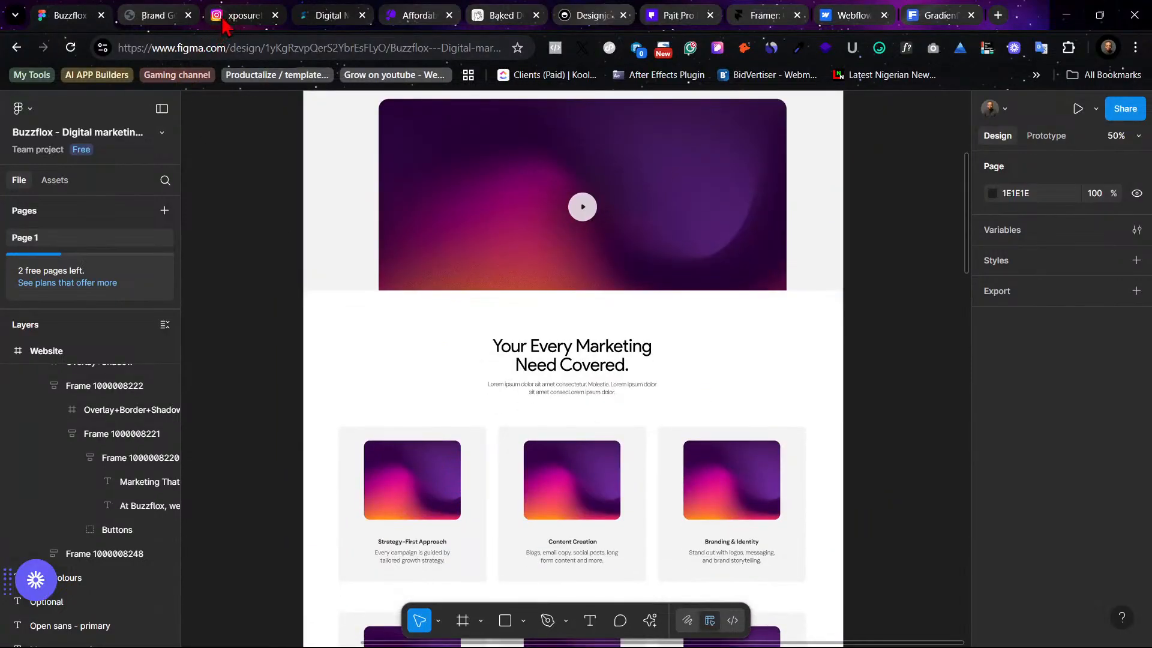
# Switch to the Brand Guidelines PDF, examine its pages from the cover through "The Icon" on page 11, and return to the cover
pyautogui.click(167, 13)
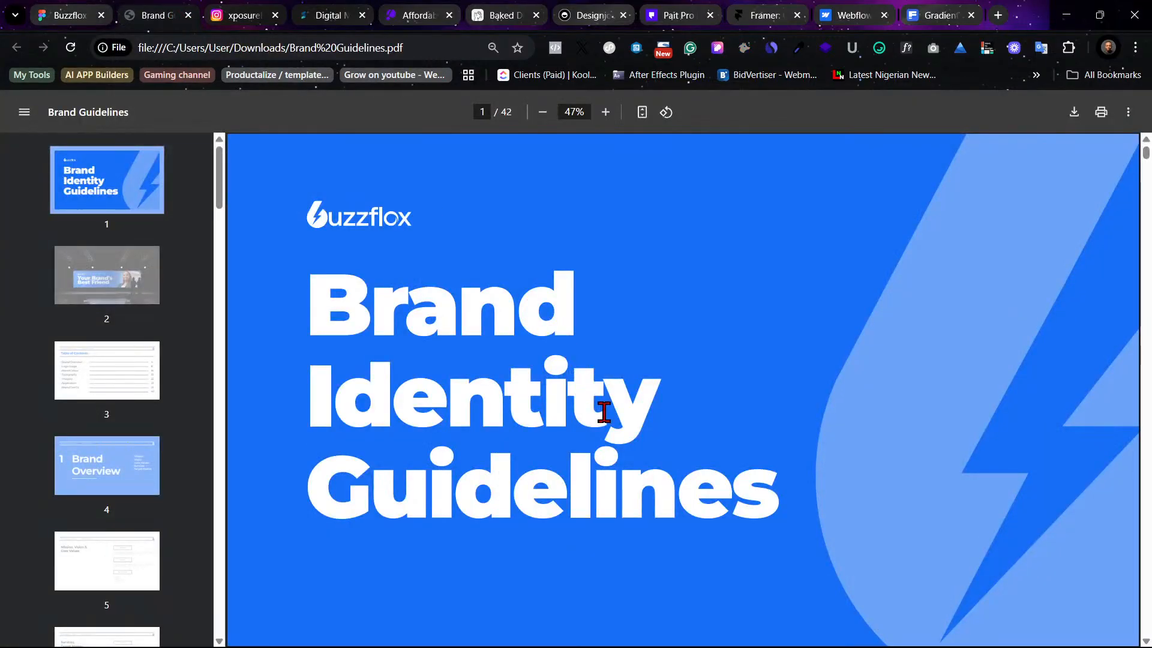
pyautogui.scroll(-8, 605, 413)
pyautogui.scroll(-15, 608, 414)
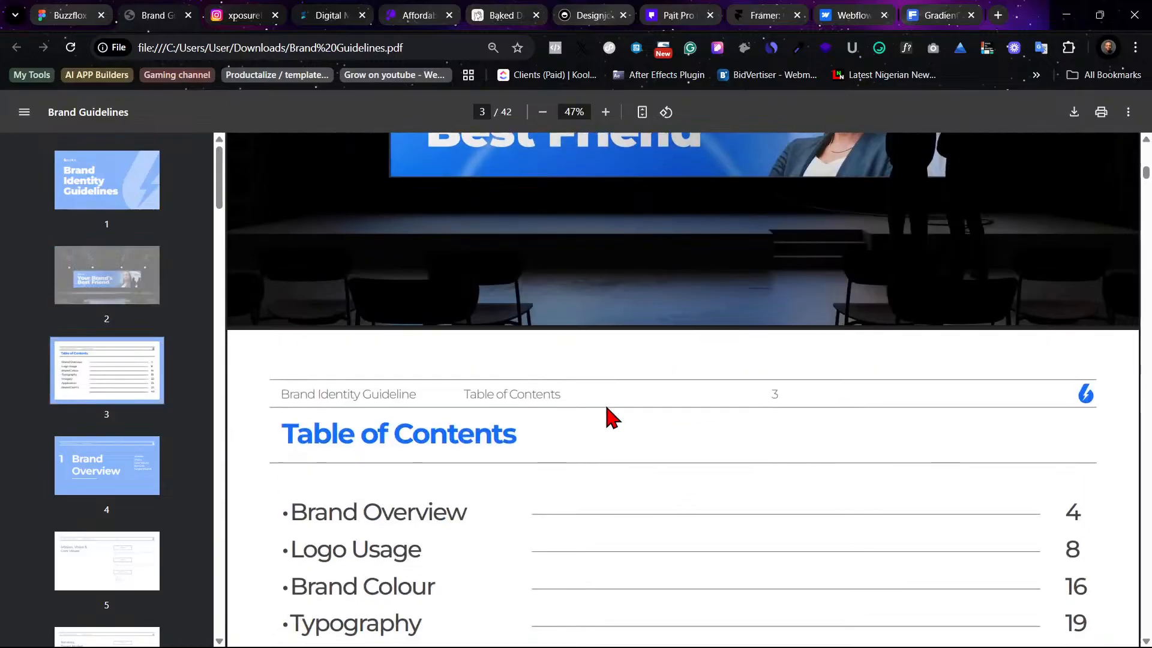
pyautogui.scroll(-8, 608, 414)
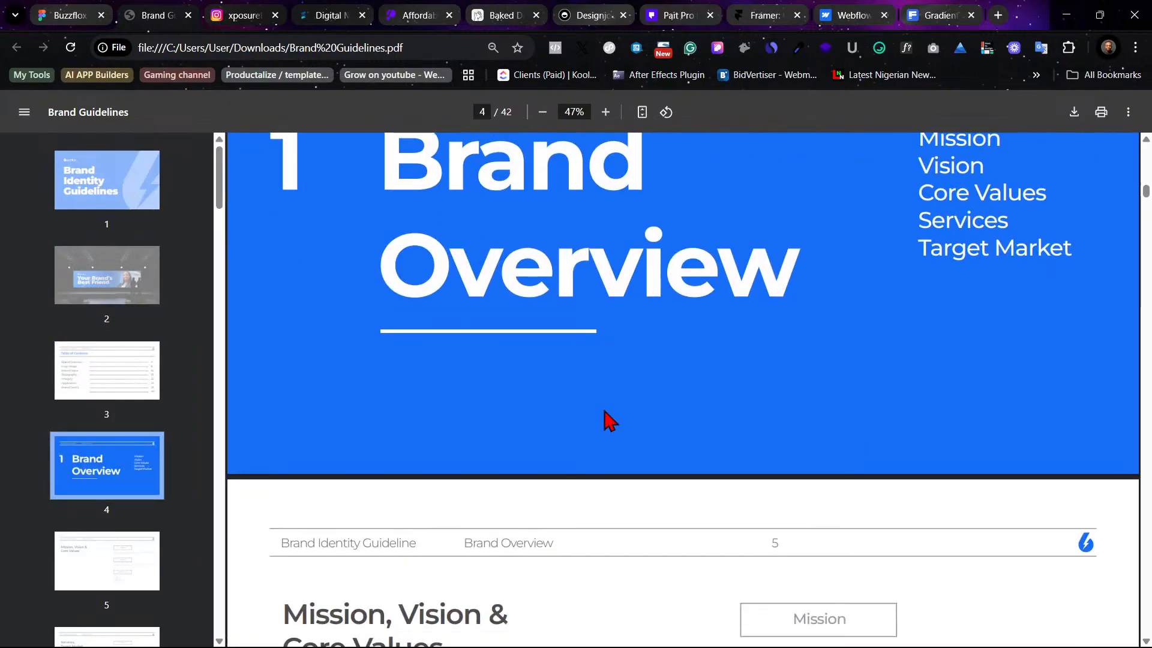
pyautogui.scroll(-15, 562, 419)
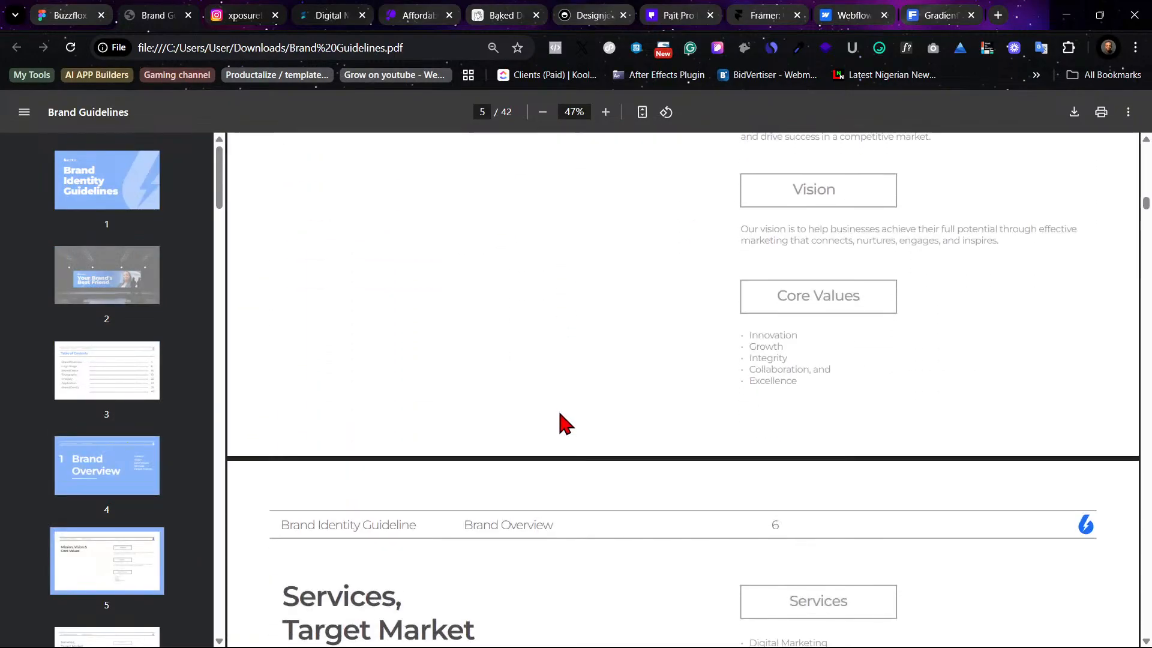
pyautogui.scroll(-20, 562, 418)
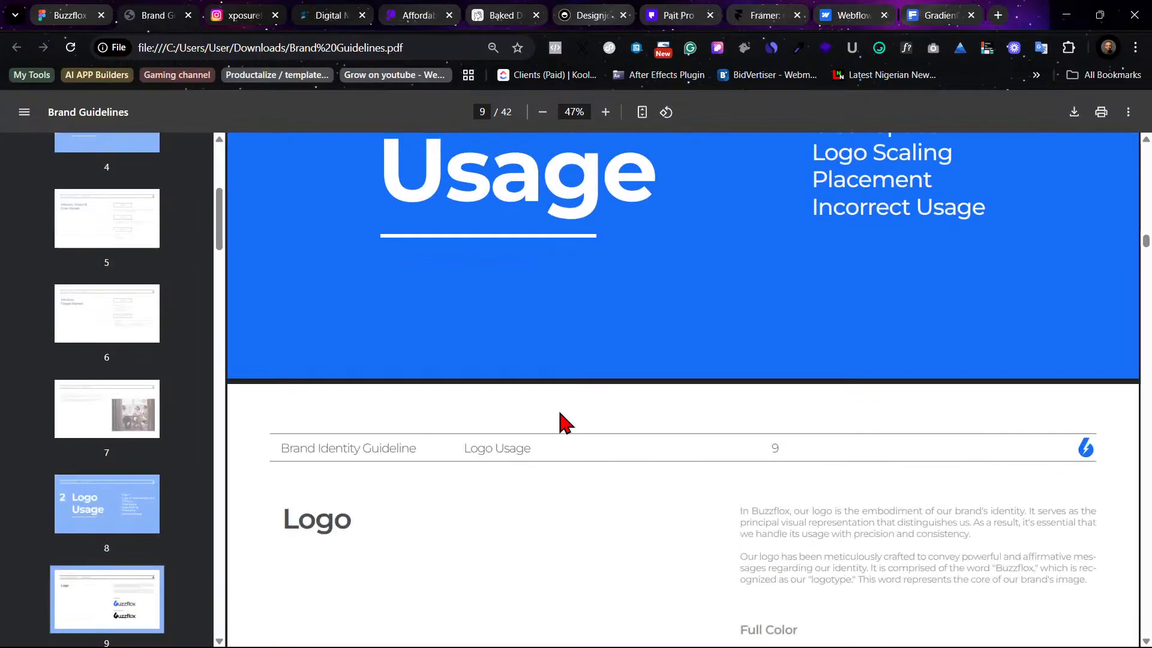
pyautogui.scroll(-6, 562, 420)
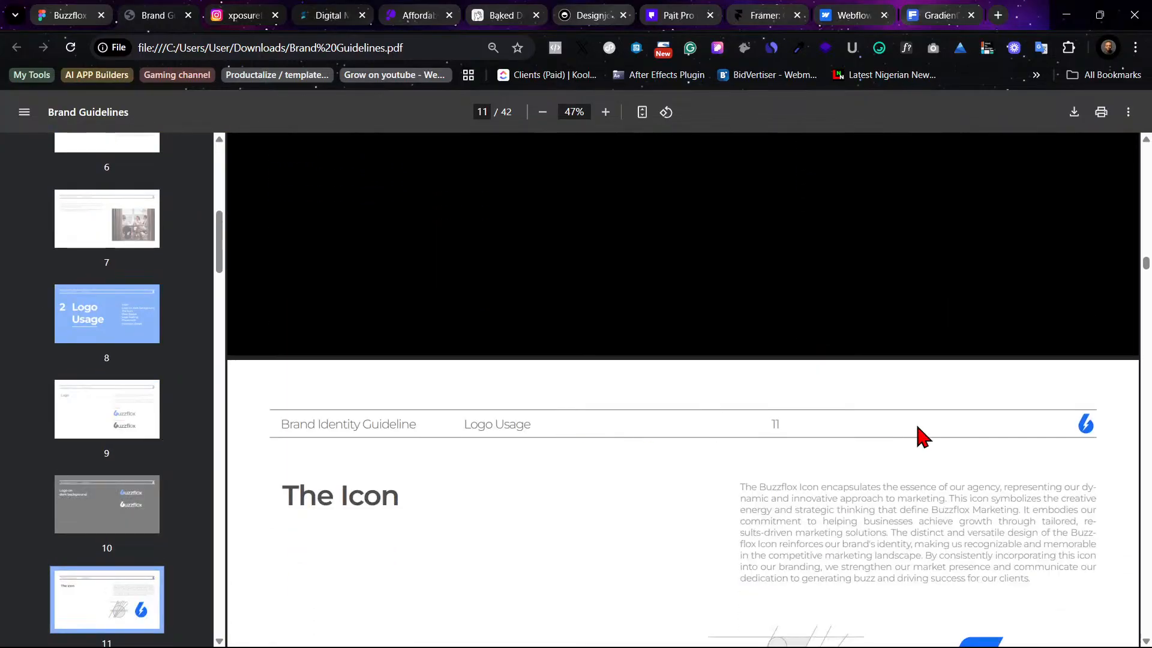
pyautogui.moveTo(1146, 270); pyautogui.dragTo(1132, 146)
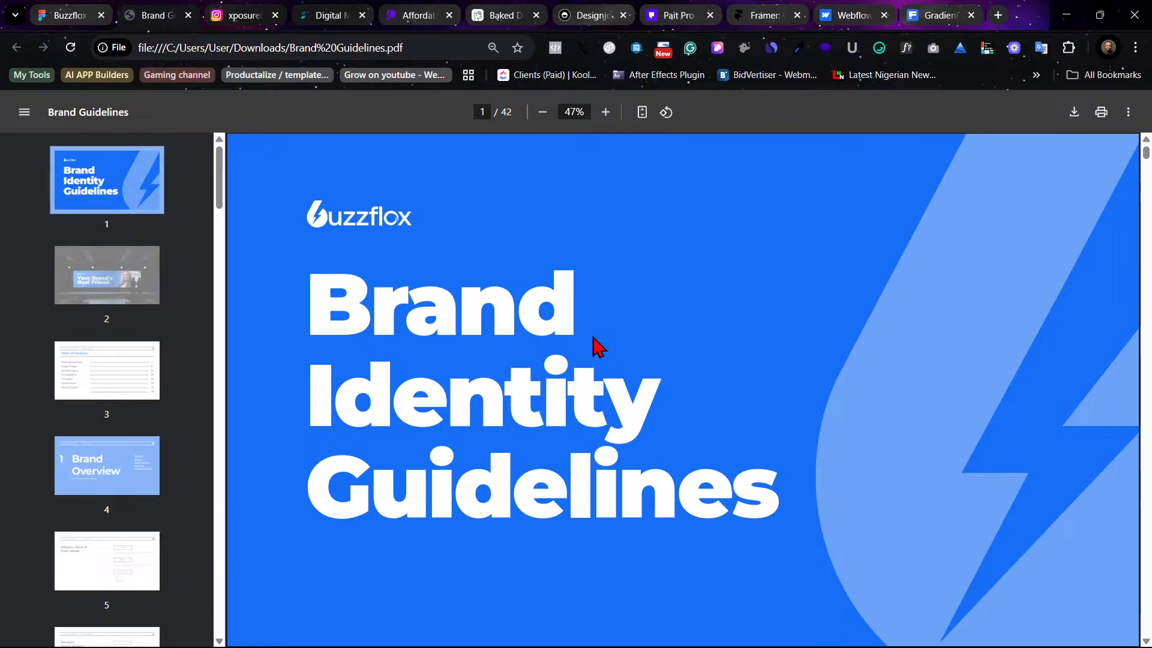
# View the "Your Brand's Best Friend" stage mockup on page 2 of the PDF and go back to the cover
pyautogui.scroll(-5, 660, 336)
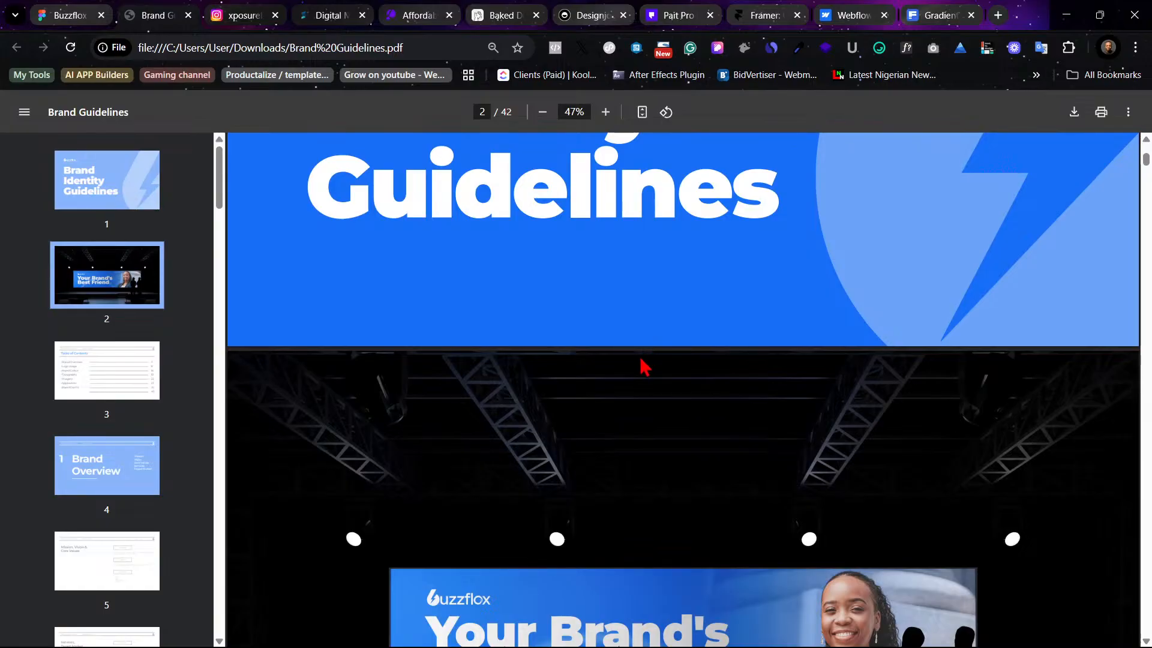
pyautogui.scroll(-10, 644, 365)
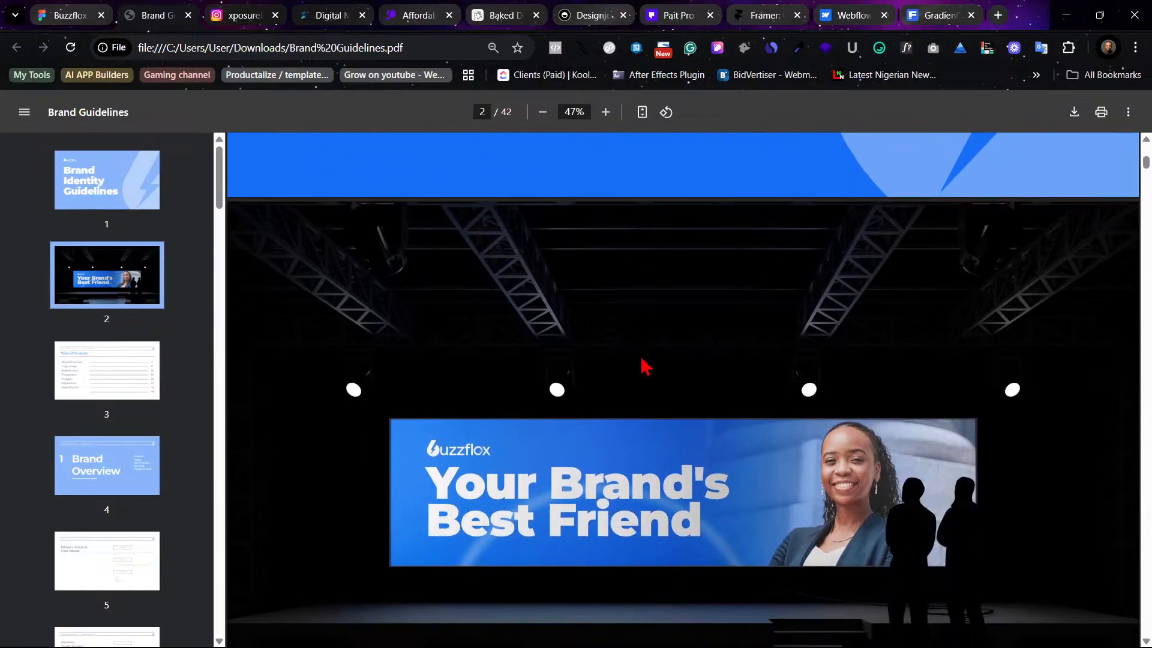
pyautogui.scroll(15, 576, 360)
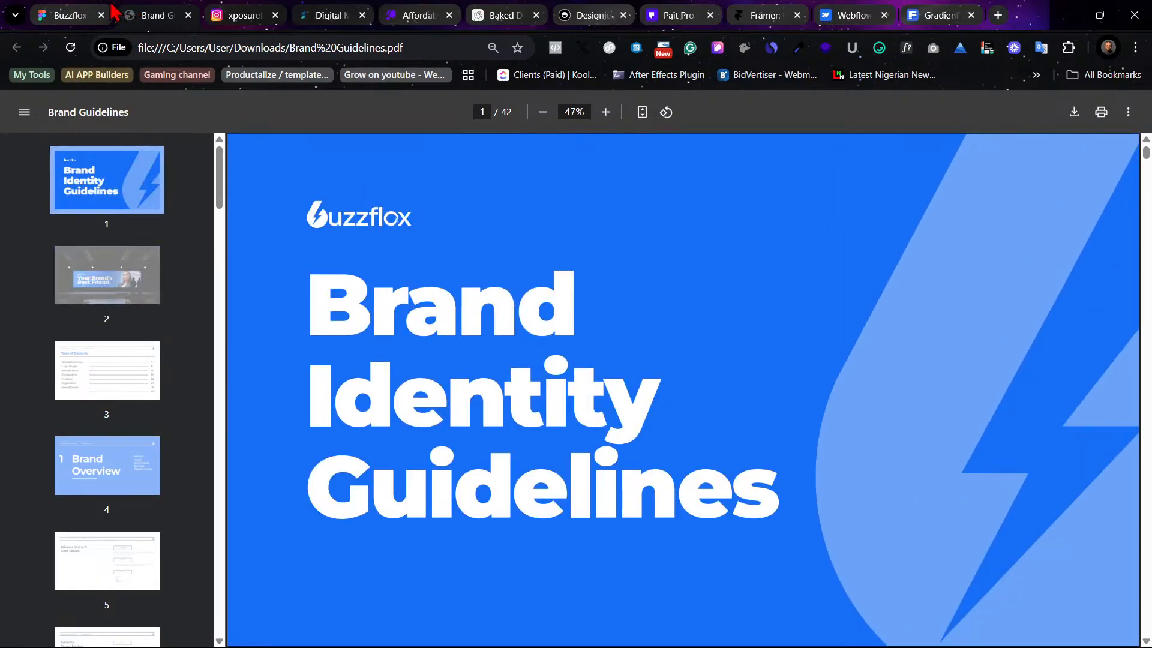
# Switch back to the Figma design and read the brand notes beside the Website frame, covering the agency description, target market, fonts and main colours
pyautogui.moveTo(235, 11)
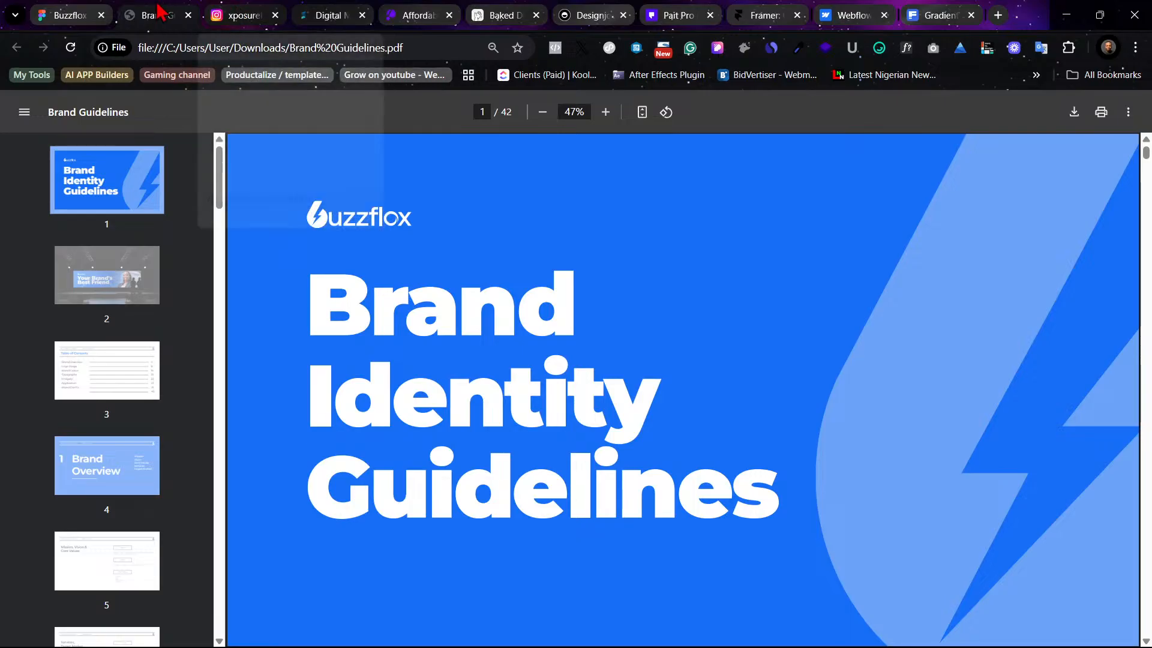
pyautogui.click(67, 15)
pyautogui.hscroll(-10, 526, 312)
pyautogui.scroll(6, 526, 312)
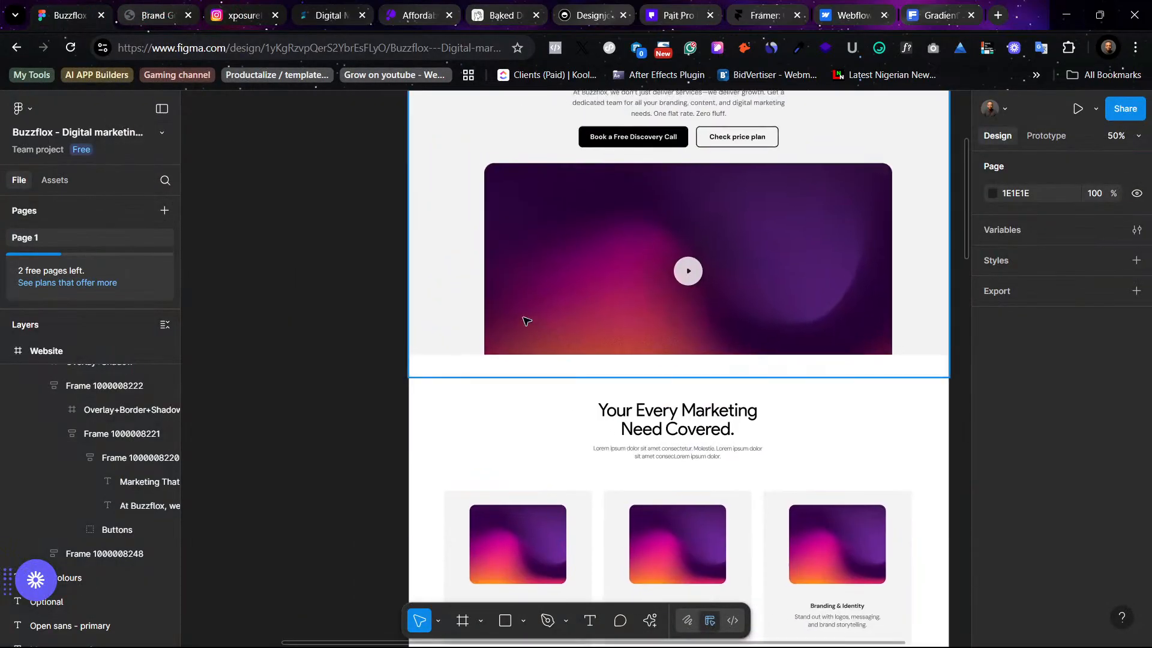
pyautogui.hscroll(4, 525, 318)
pyautogui.click(519, 304)
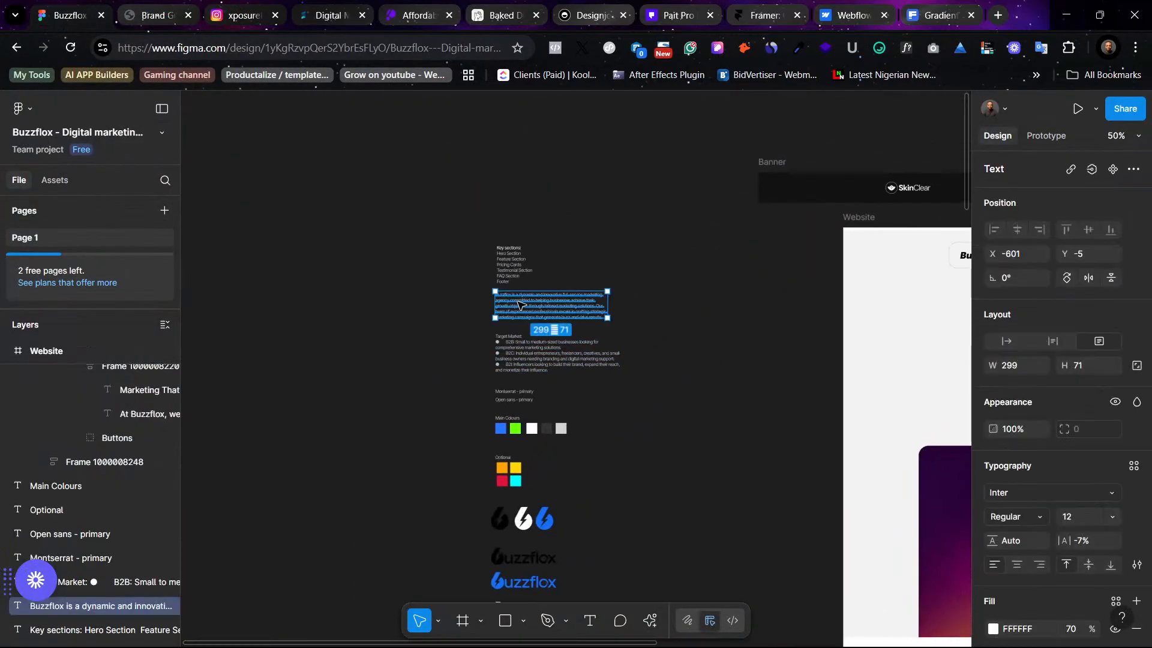
pyautogui.hotkey('shift', '2')
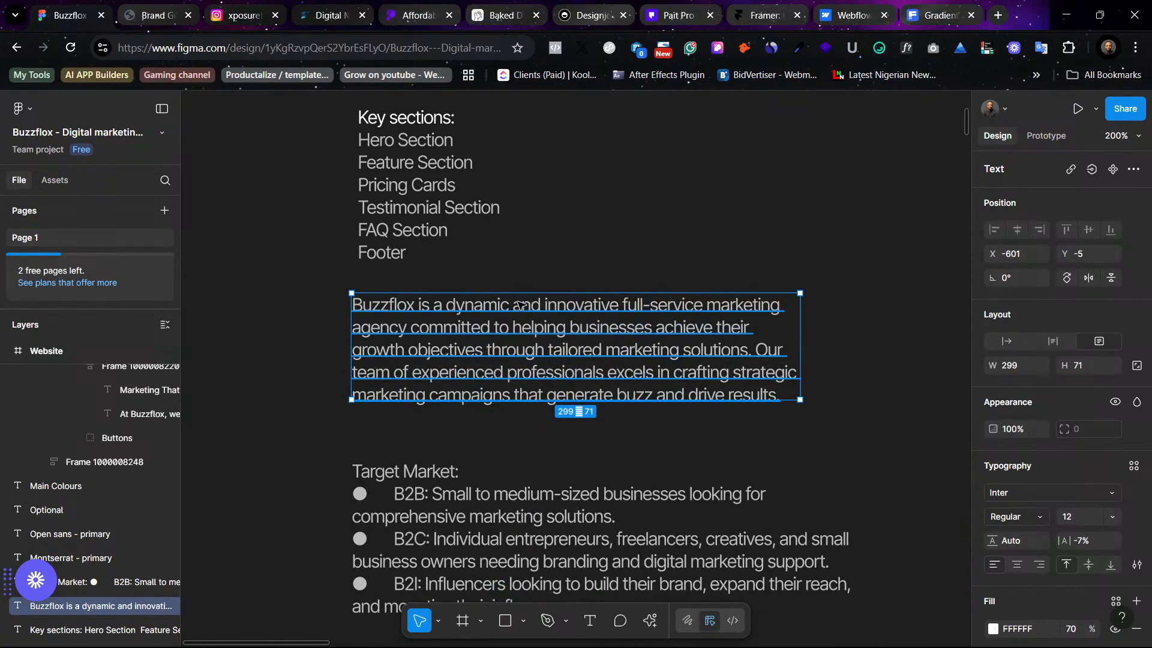
pyautogui.scroll(-5, 520, 304)
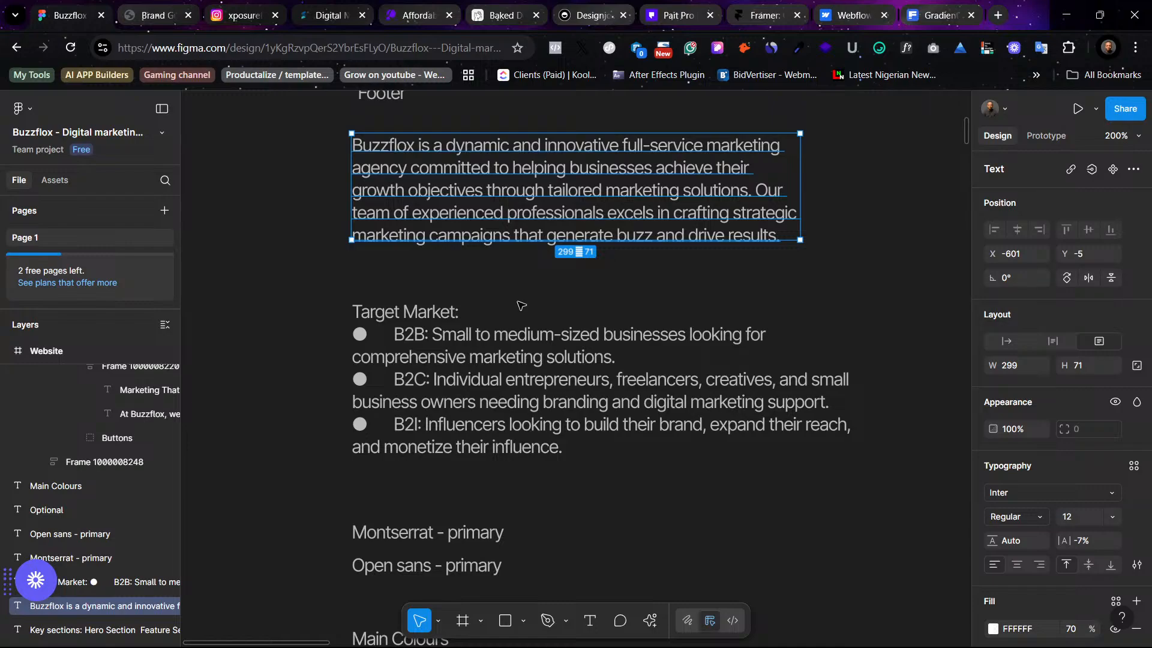
pyautogui.scroll(-5, 519, 304)
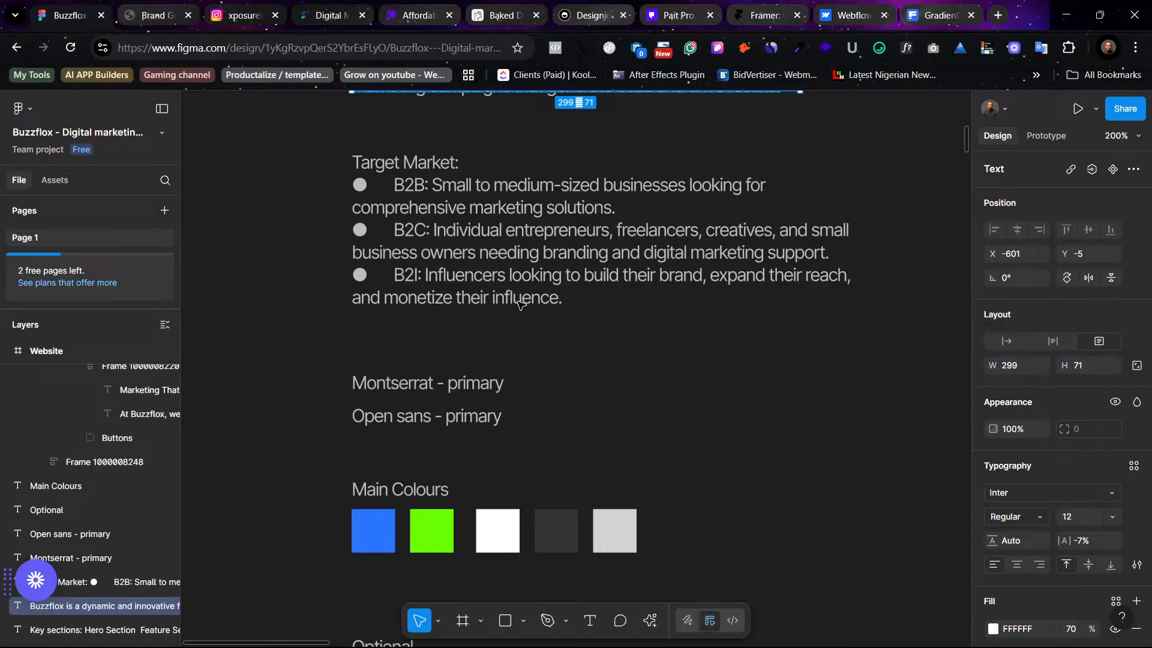
# Examine the fonts, main and optional colour swatches, and the Buzzflox icon and wordmark variants below the brand notes
pyautogui.scroll(-4, 519, 304)
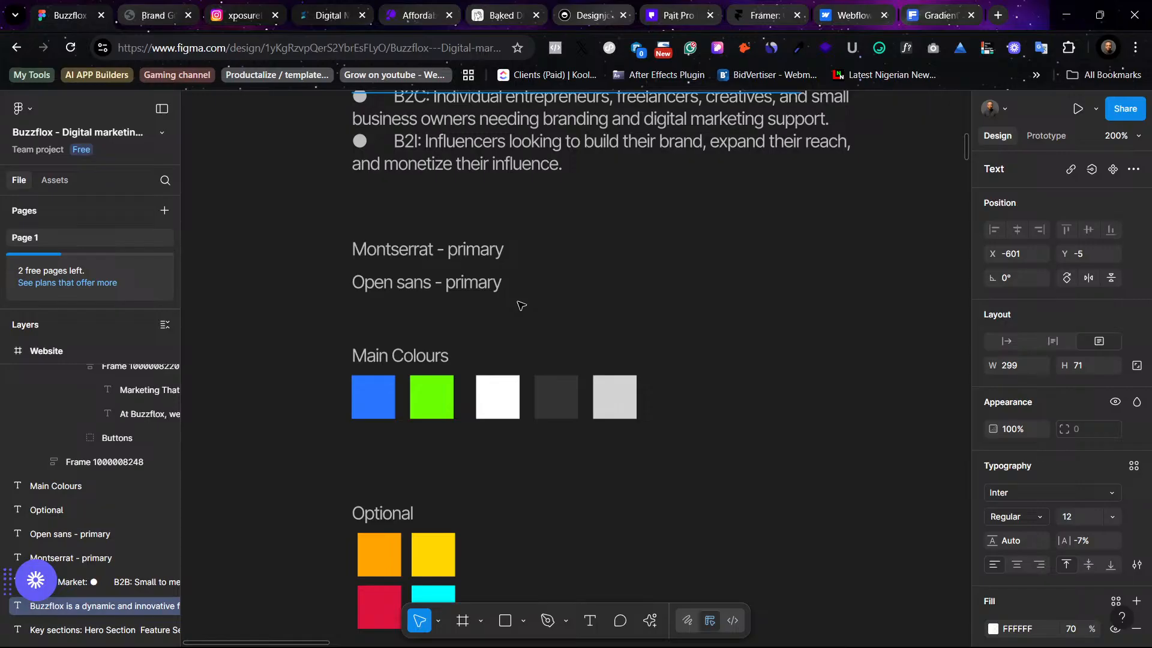
pyautogui.scroll(-2, 521, 306)
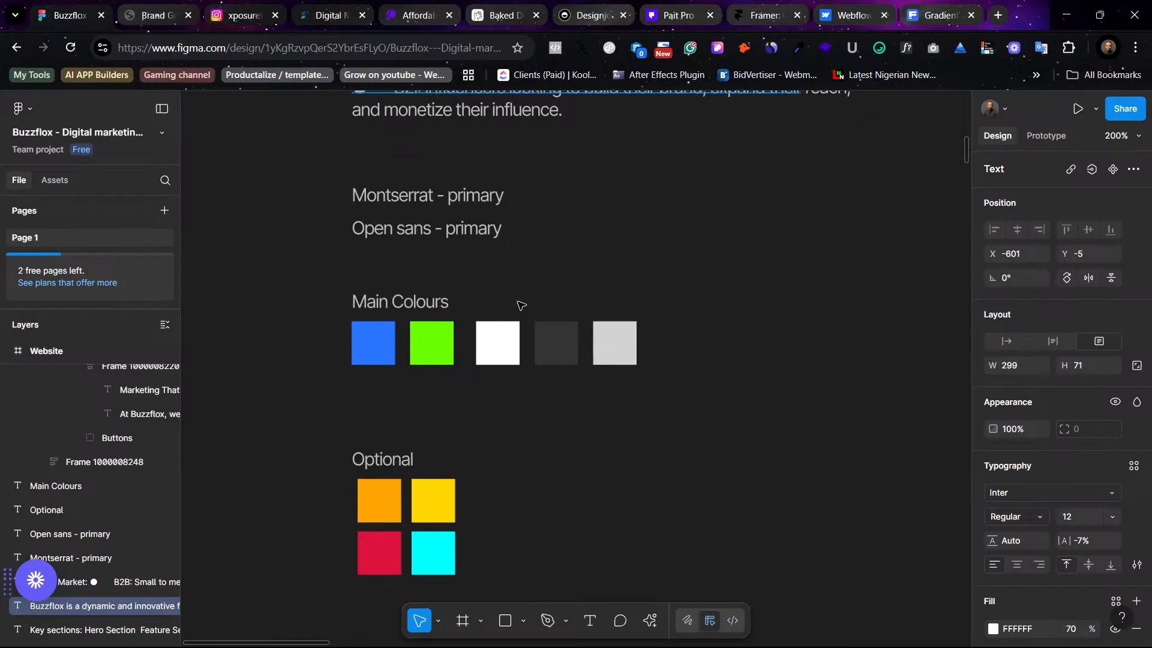
pyautogui.scroll(-1, 520, 306)
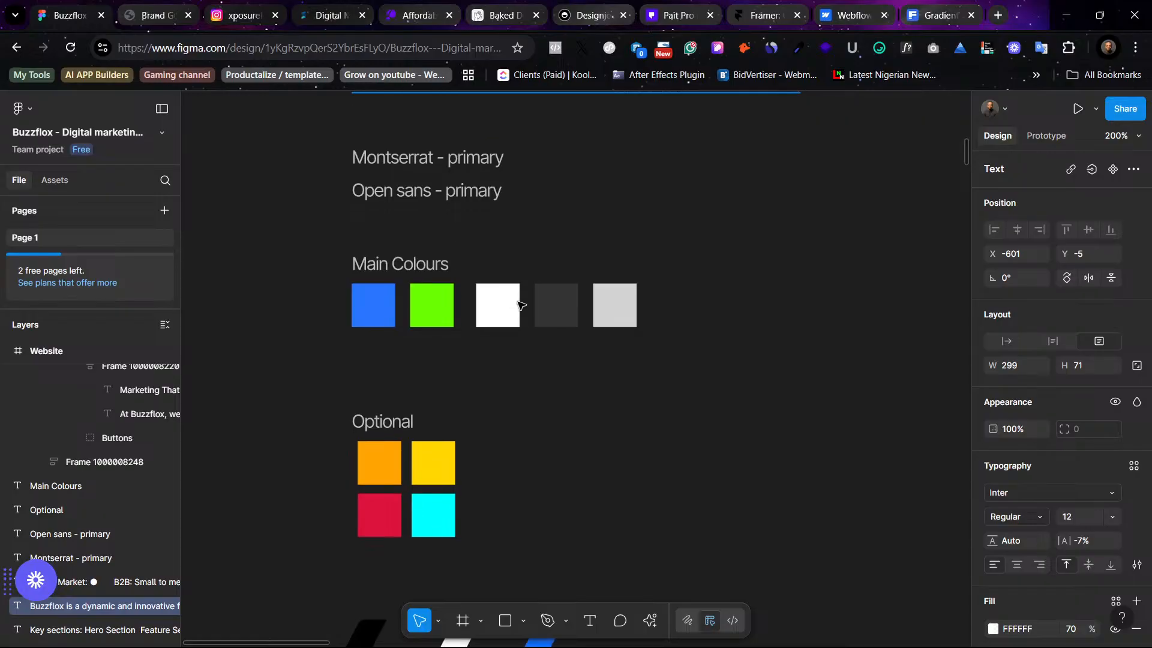
pyautogui.scroll(-10, 521, 305)
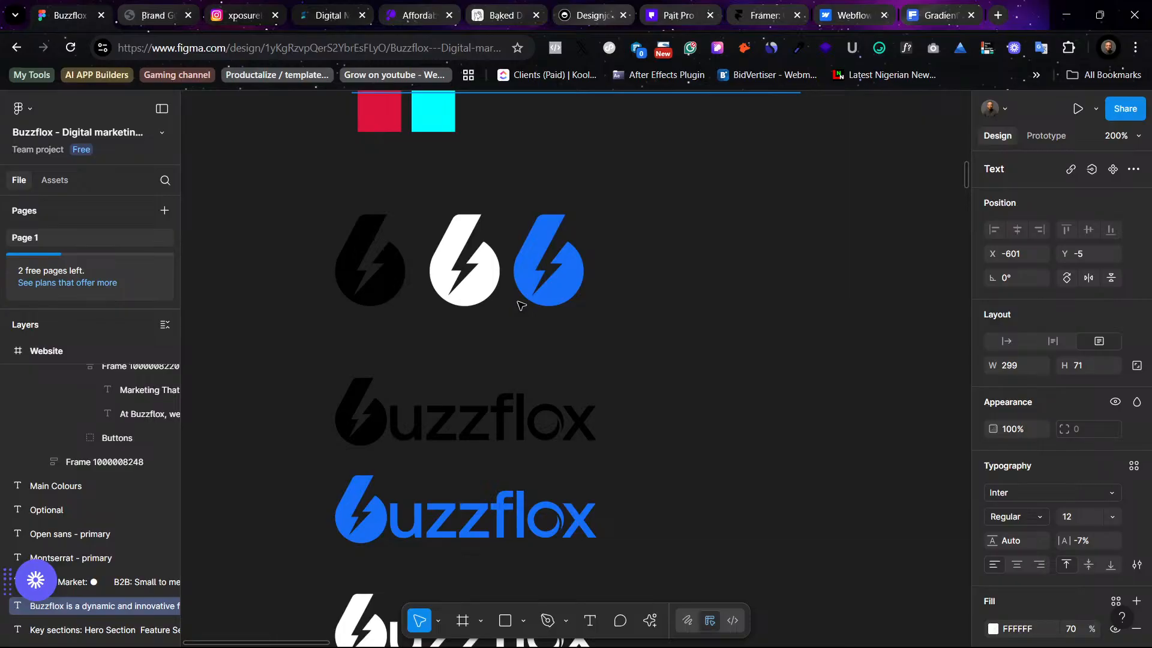
pyautogui.scroll(-2, 521, 305)
pyautogui.scroll(-3, 520, 306)
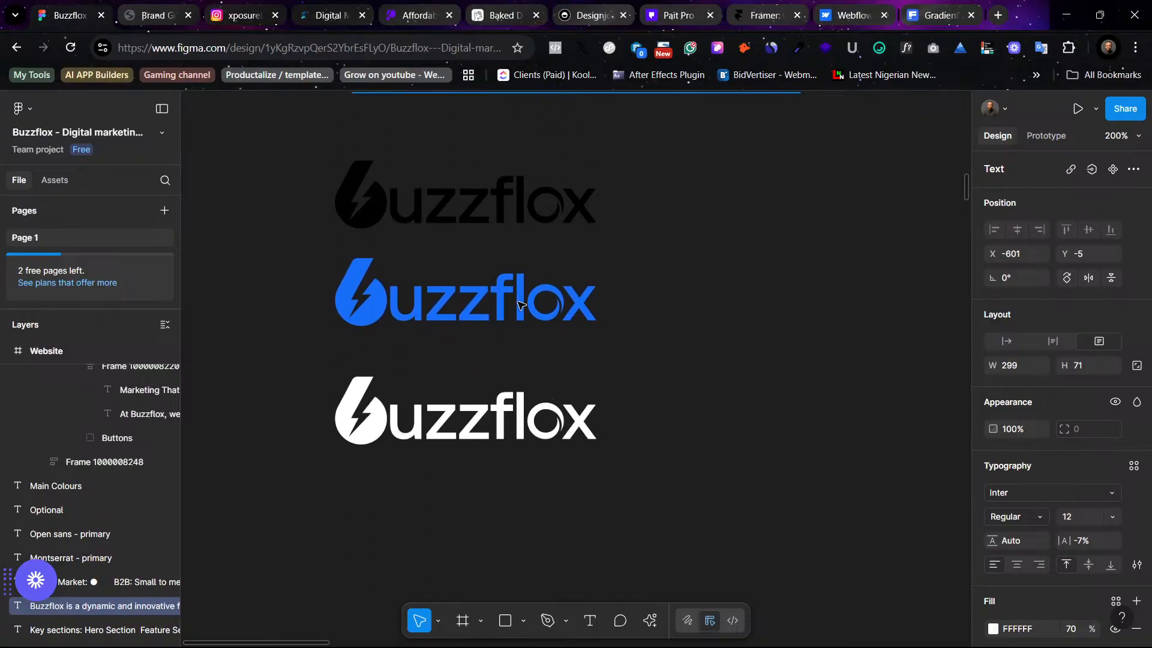
# Return to the "Key sections" list above the brand notes and deselect the agency description text
pyautogui.scroll(14, 520, 305)
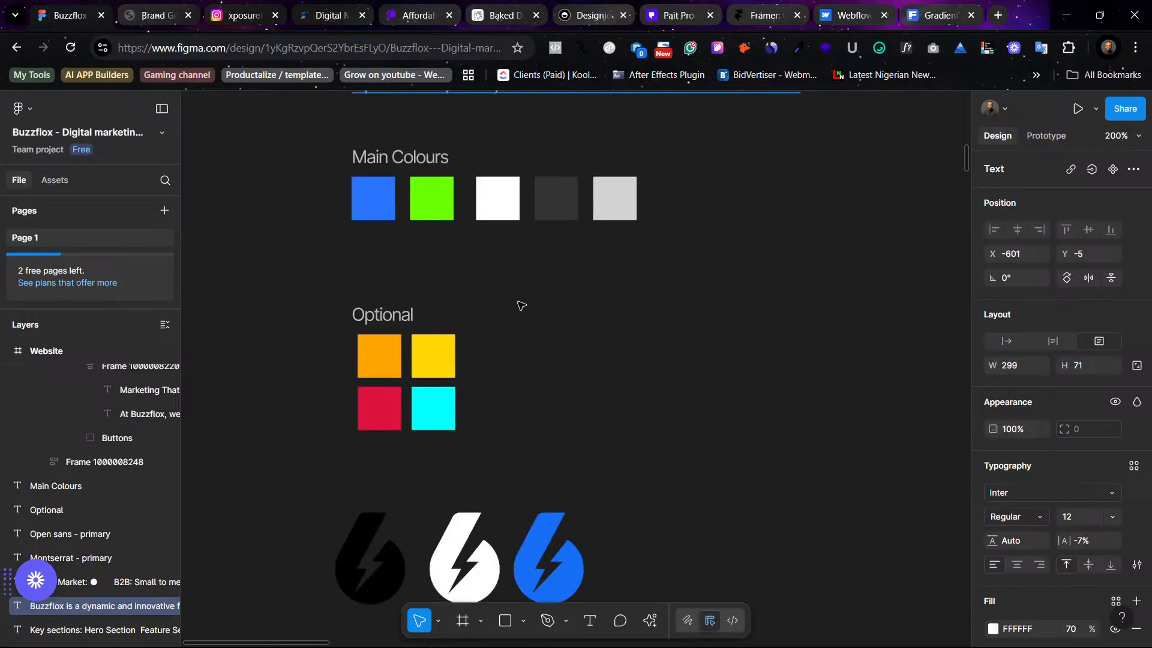
pyautogui.scroll(14, 521, 306)
pyautogui.scroll(5, 521, 305)
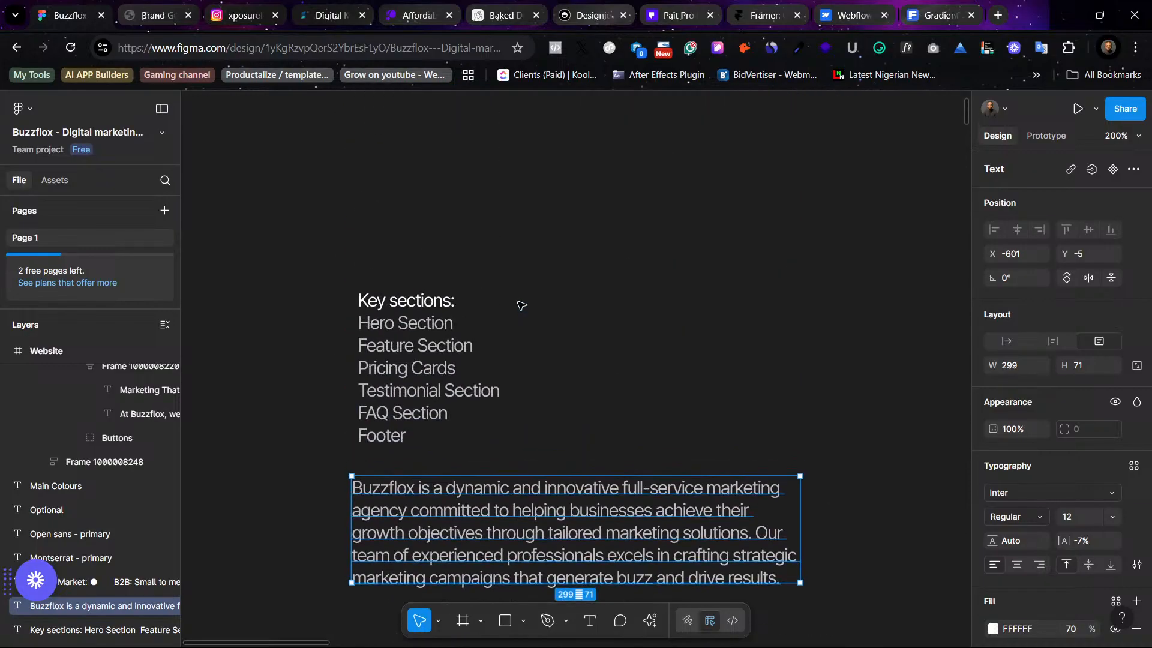
pyautogui.click(520, 305)
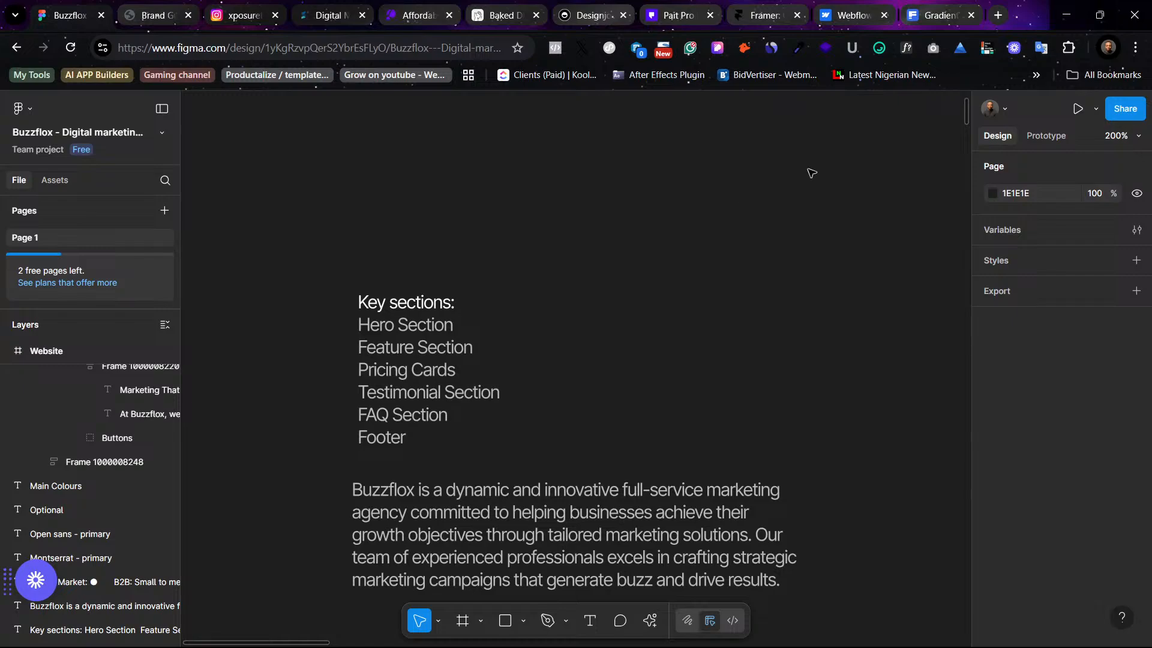
# Revisit the Brand Guidelines PDF cover, then switch to the Designjoy website and examine its hero, recent work and Monthly Club pricing sections
pyautogui.click(153, 15)
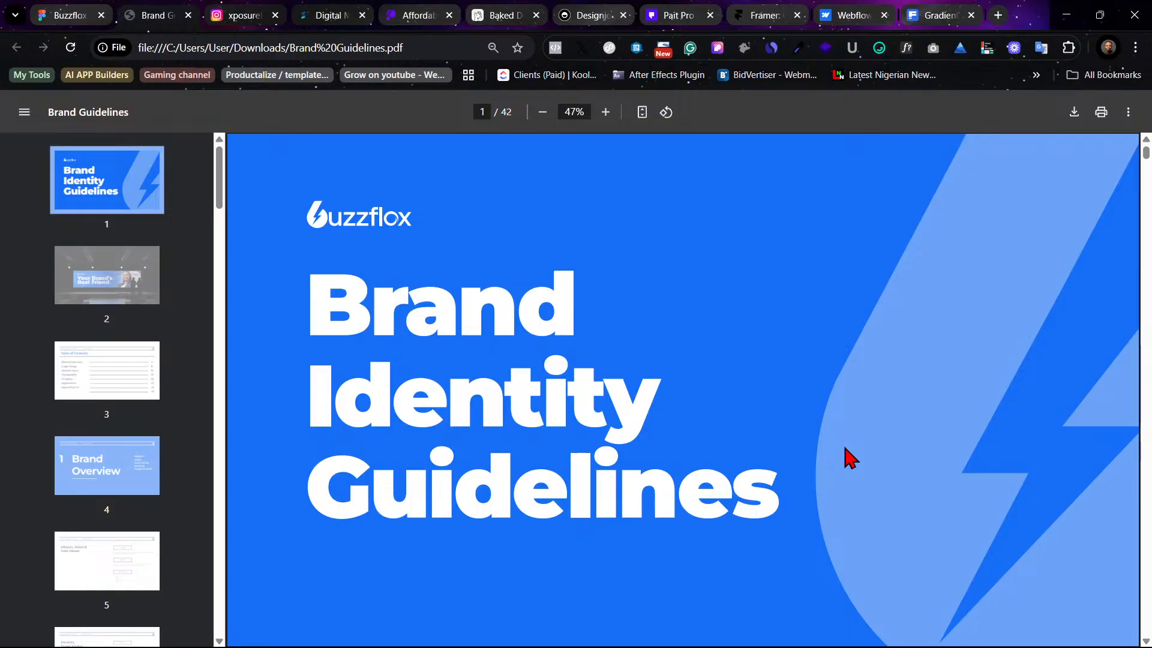
pyautogui.scroll(-1, 603, 372)
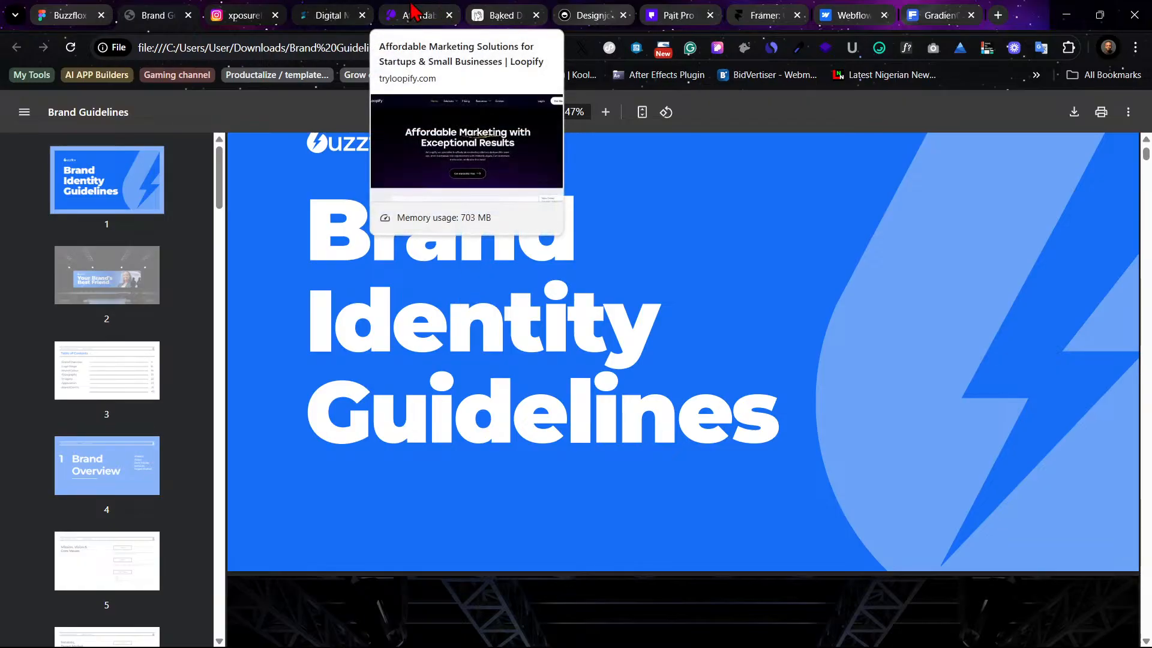
pyautogui.click(576, 13)
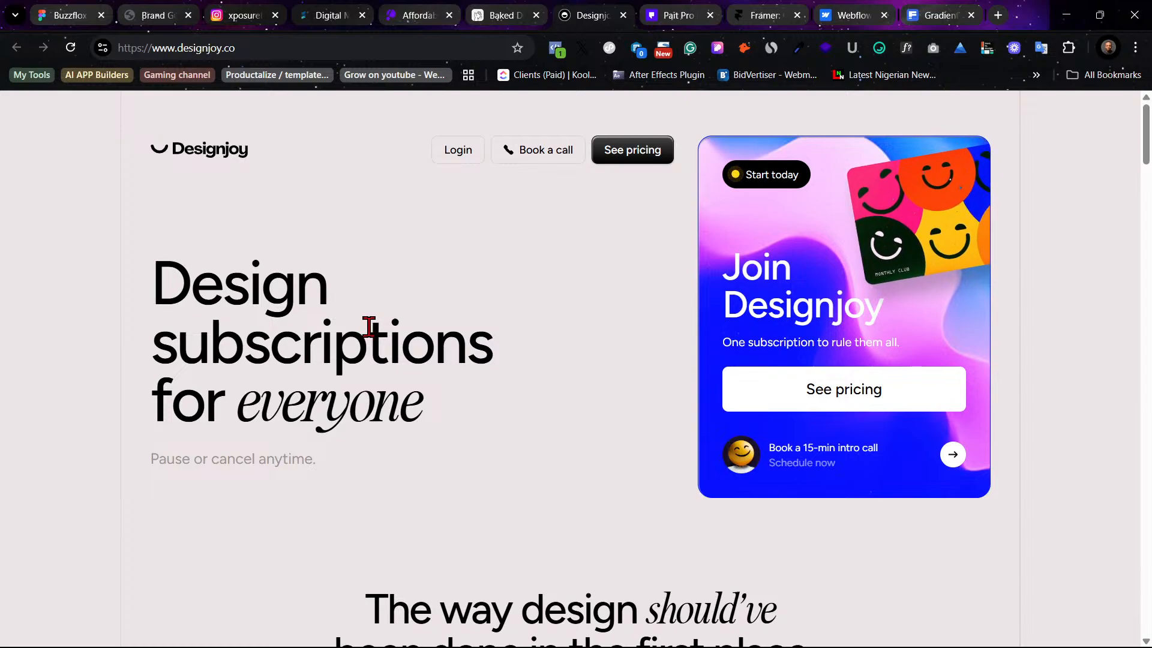
pyautogui.scroll(-1, 378, 327)
pyautogui.scroll(-10, 389, 327)
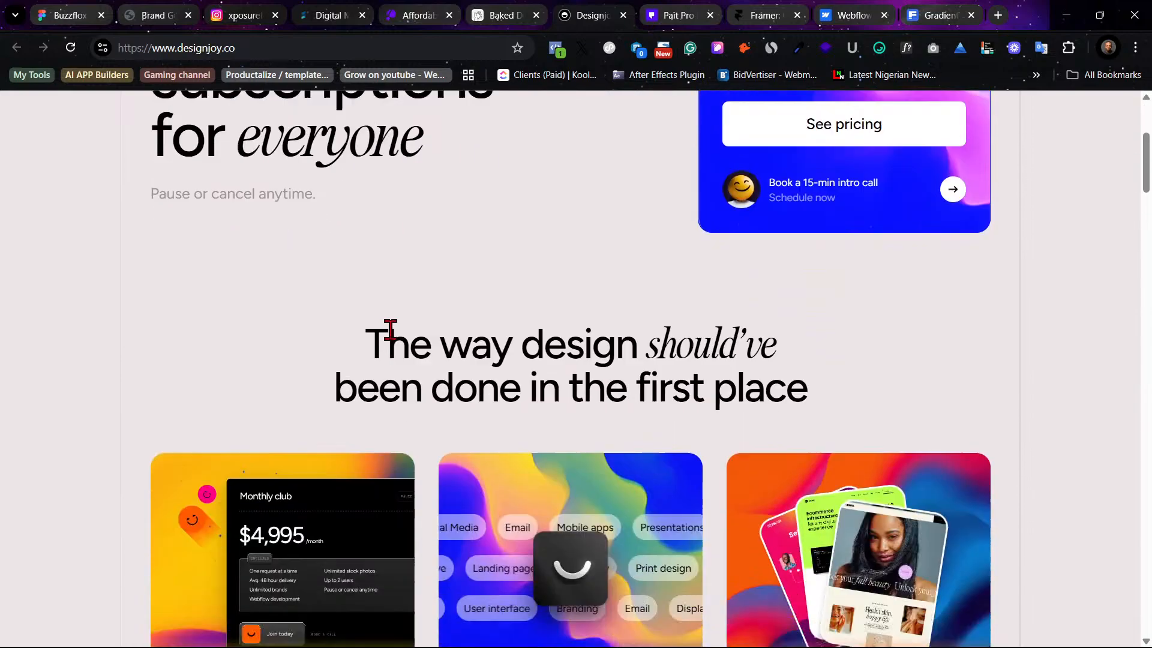
pyautogui.scroll(-15, 736, 387)
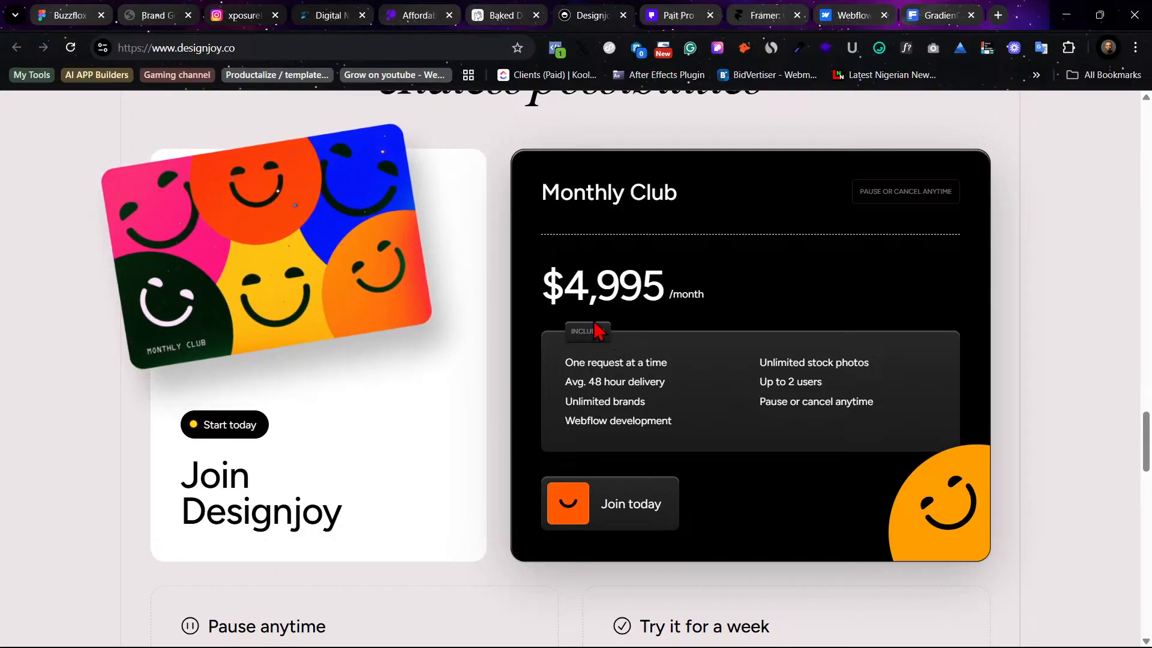
pyautogui.scroll(-1, 682, 352)
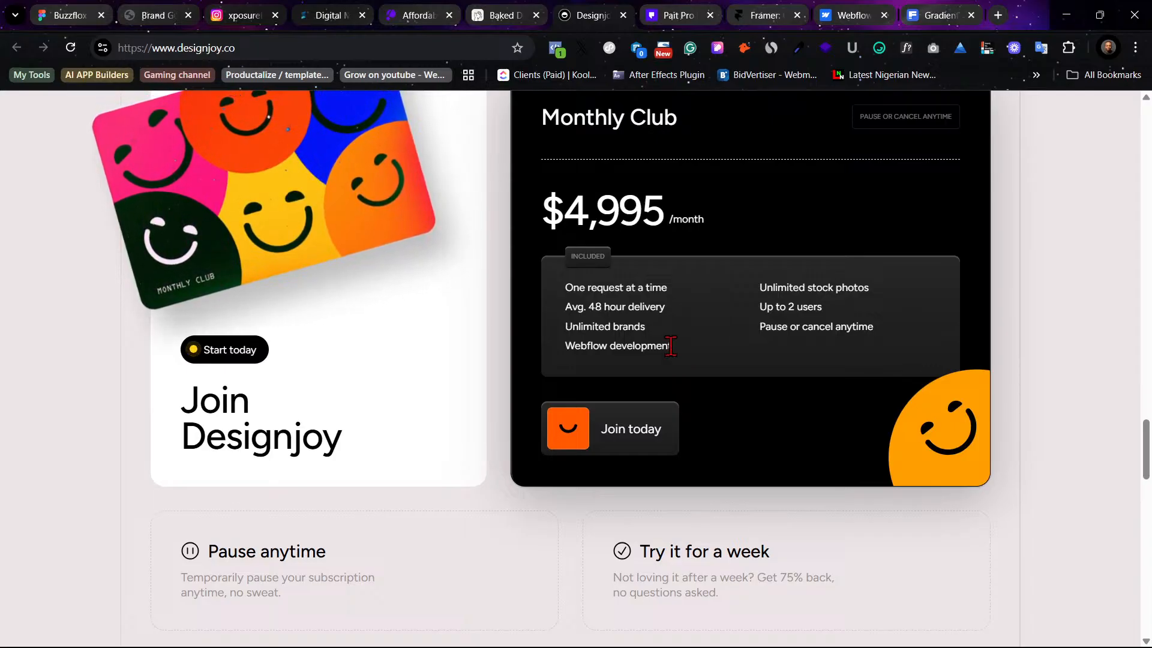
pyautogui.scroll(2, 635, 363)
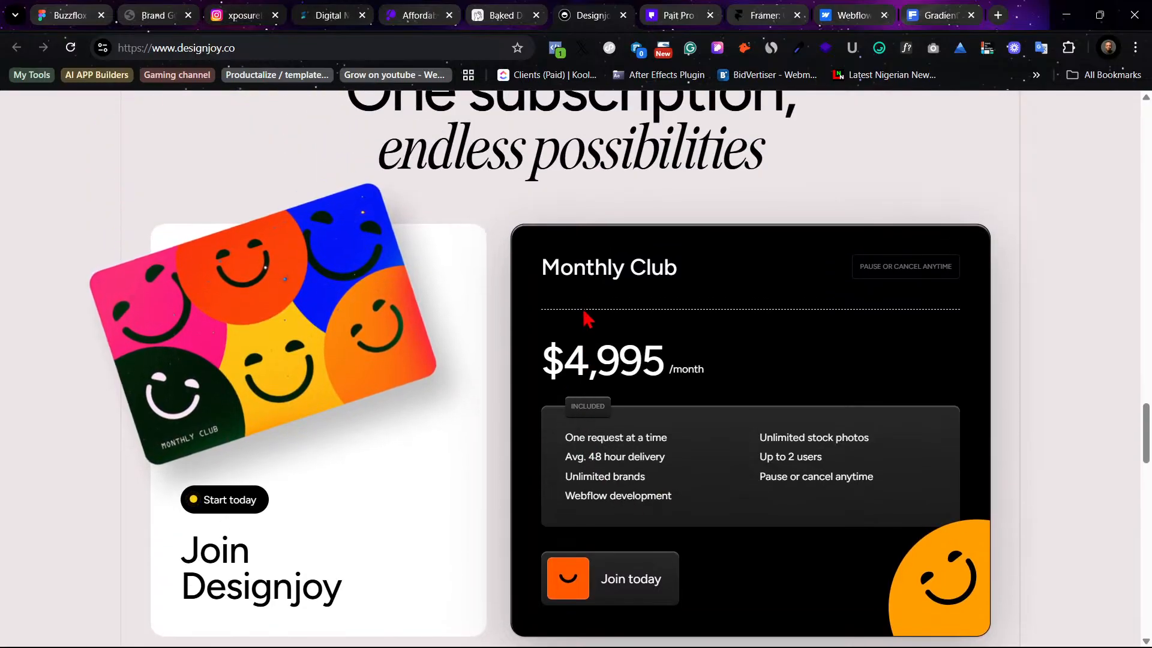
pyautogui.scroll(2, 584, 313)
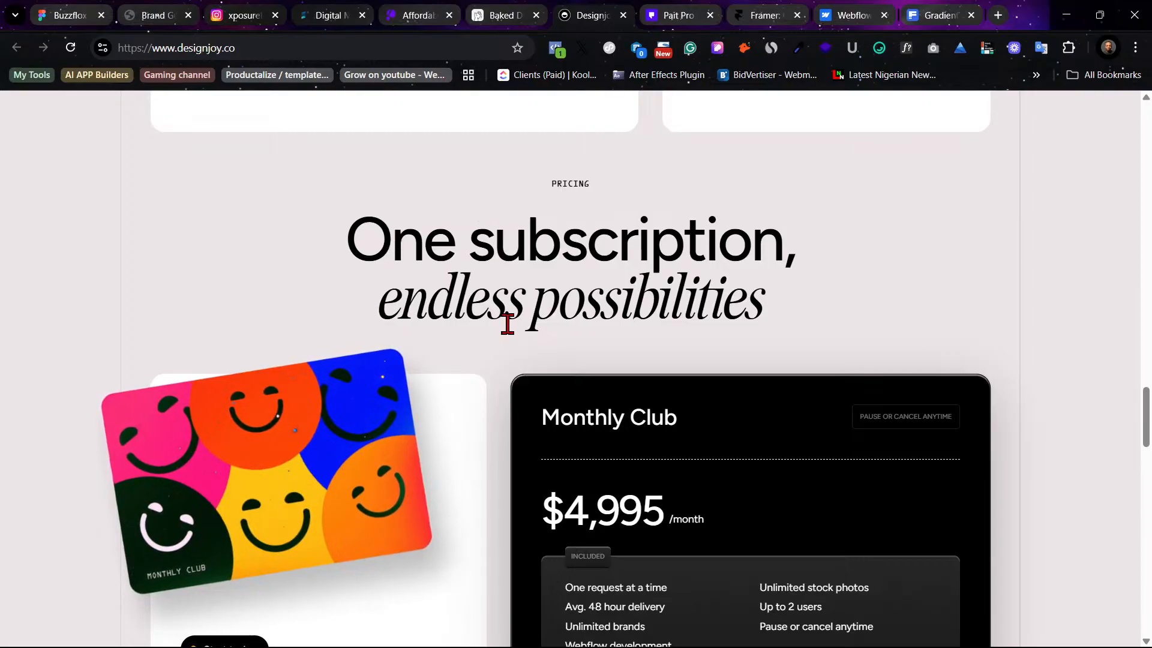
pyautogui.scroll(7, 507, 322)
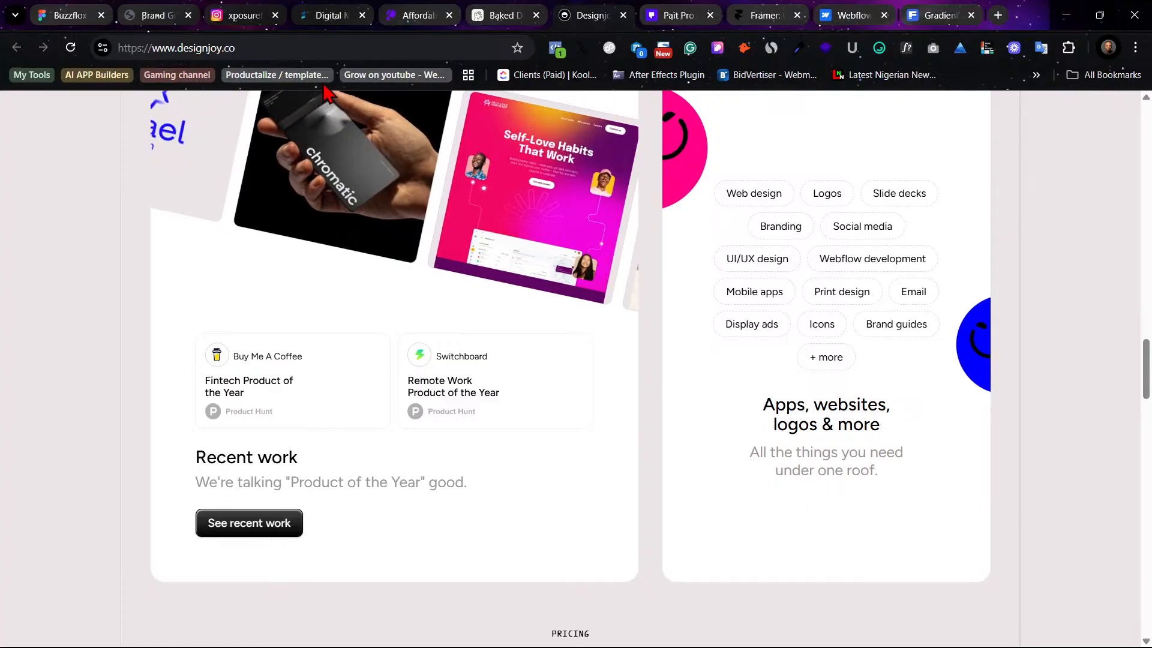
# Switch to the Socialander website and examine its layout from the hero through statistics, clients, services and case studies to "Why hire"
pyautogui.click(231, 13)
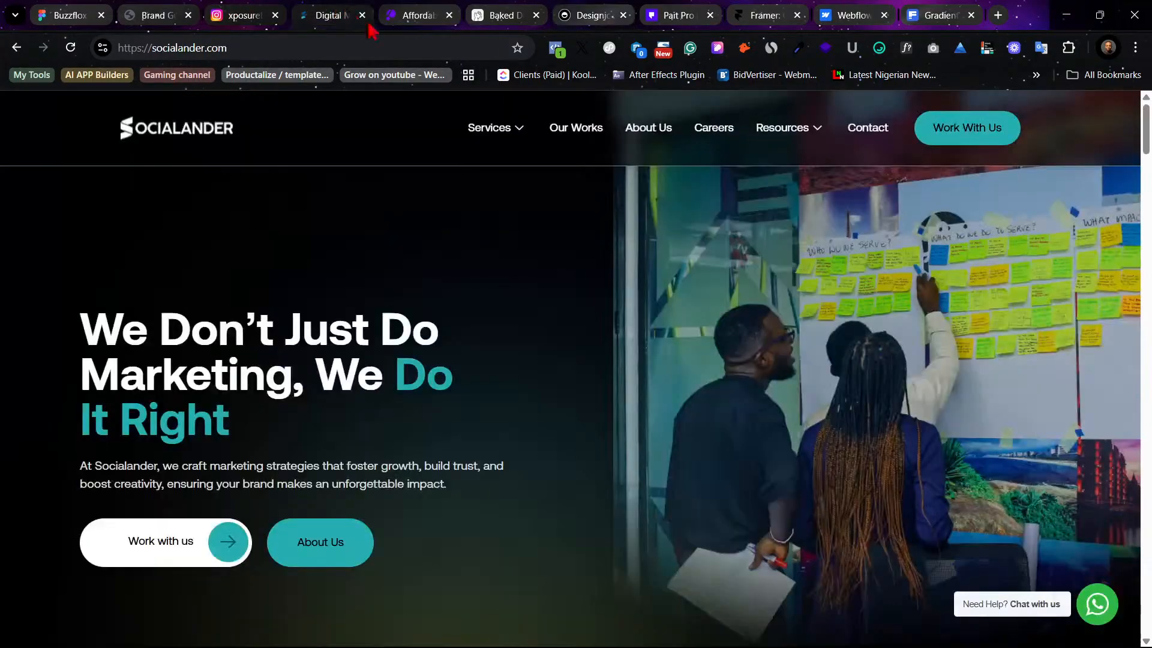
pyautogui.scroll(-12, 573, 386)
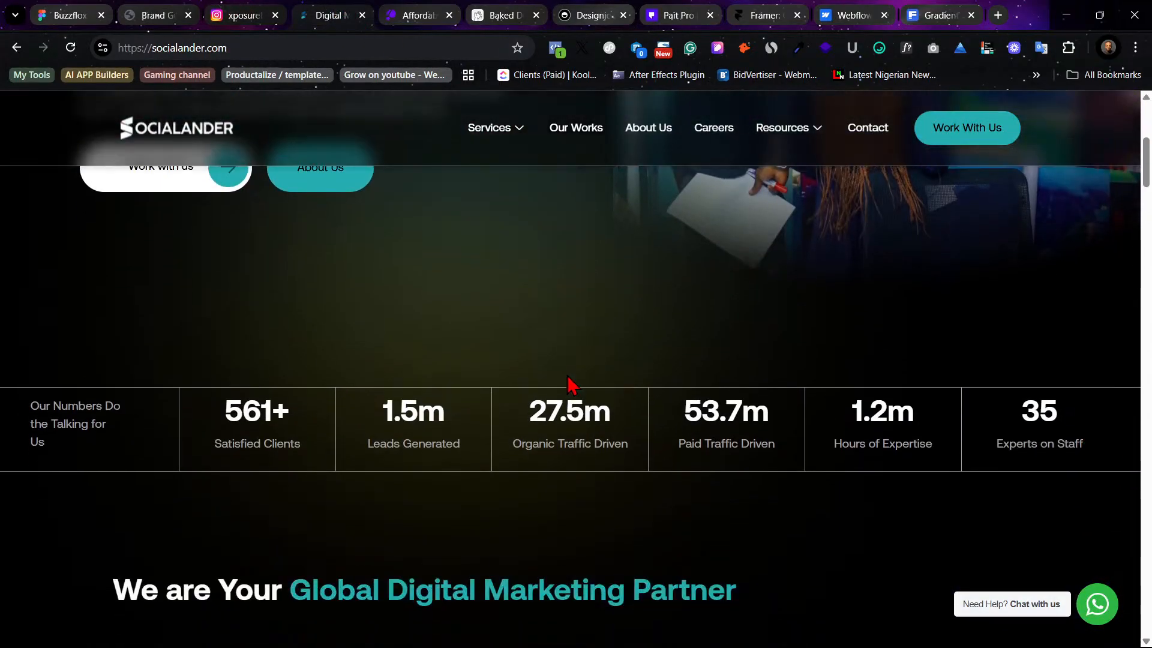
pyautogui.scroll(-12, 571, 386)
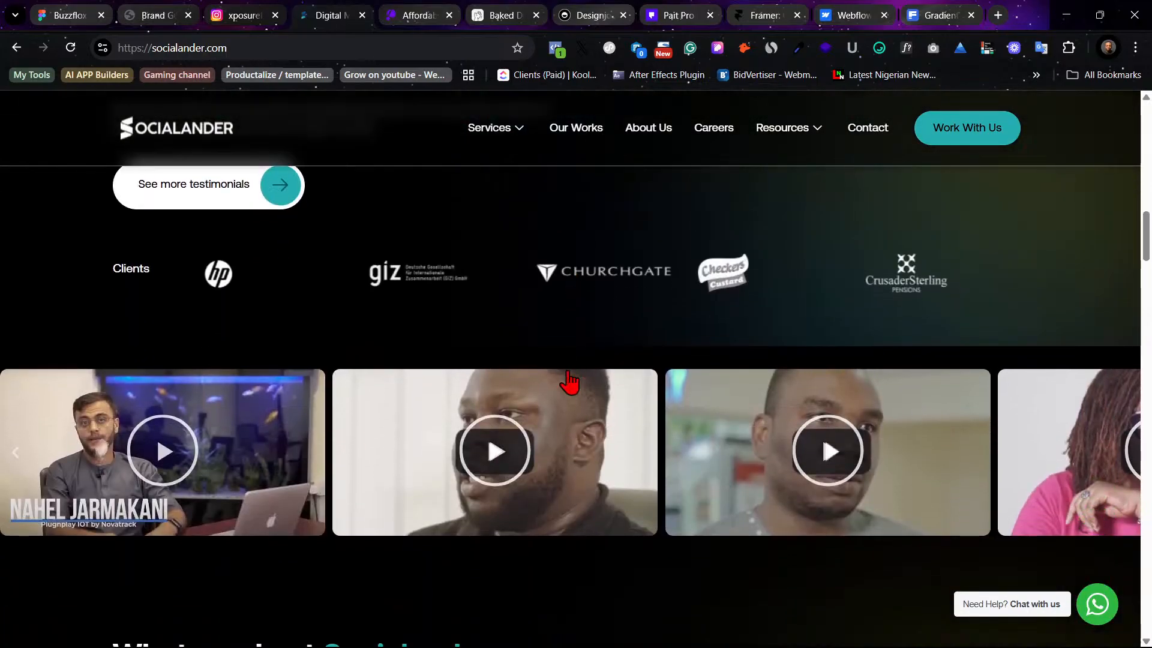
pyautogui.scroll(-4, 569, 383)
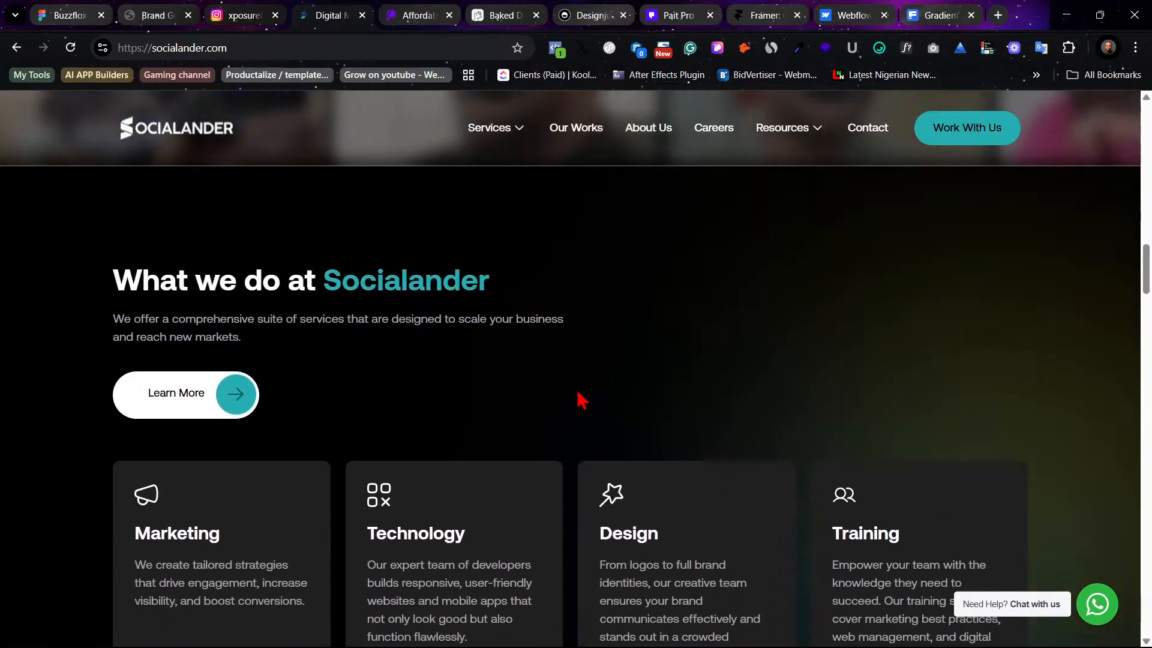
pyautogui.scroll(-3, 580, 396)
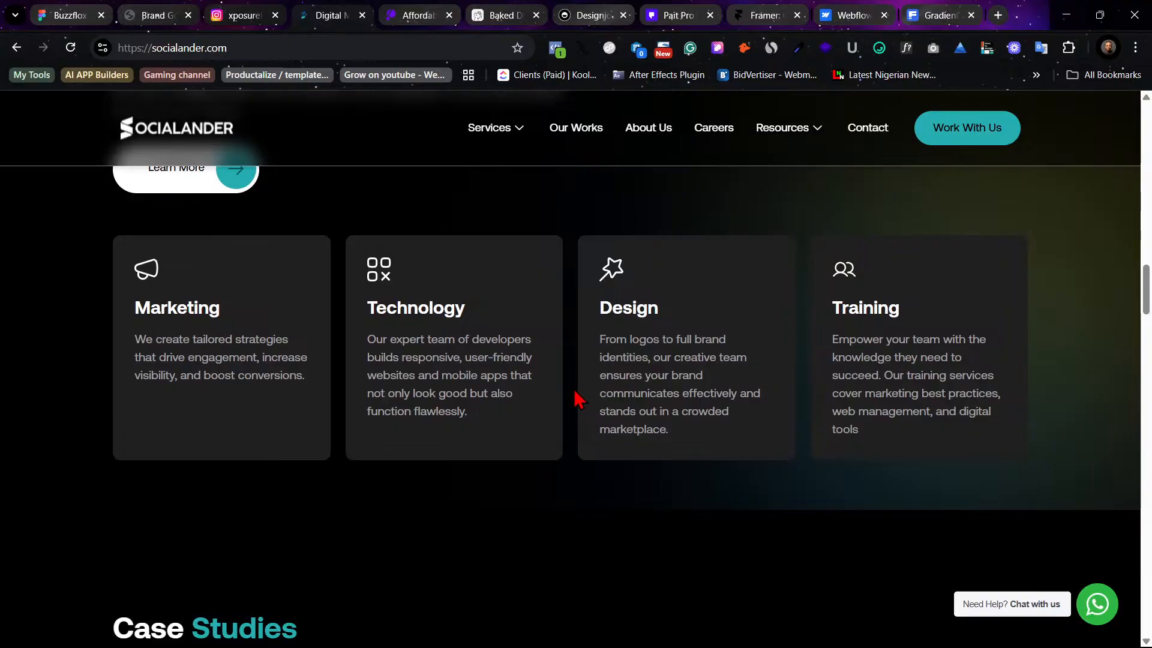
pyautogui.scroll(-2, 575, 399)
pyautogui.scroll(-5, 447, 398)
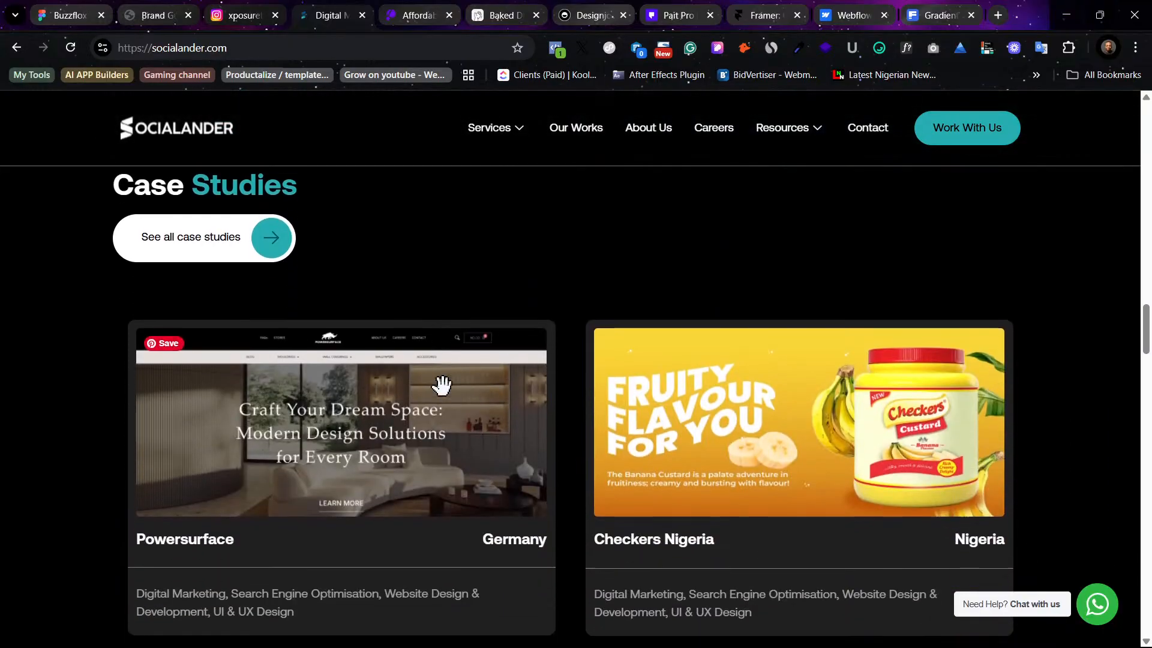
pyautogui.scroll(-8, 443, 385)
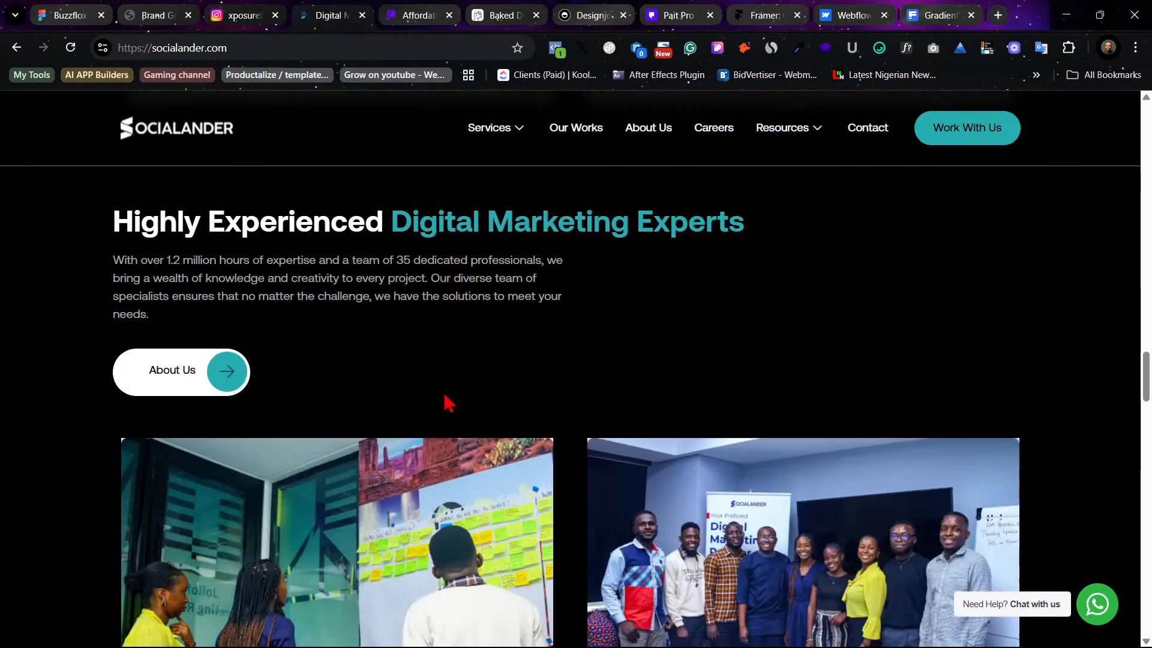
pyautogui.scroll(-10, 448, 400)
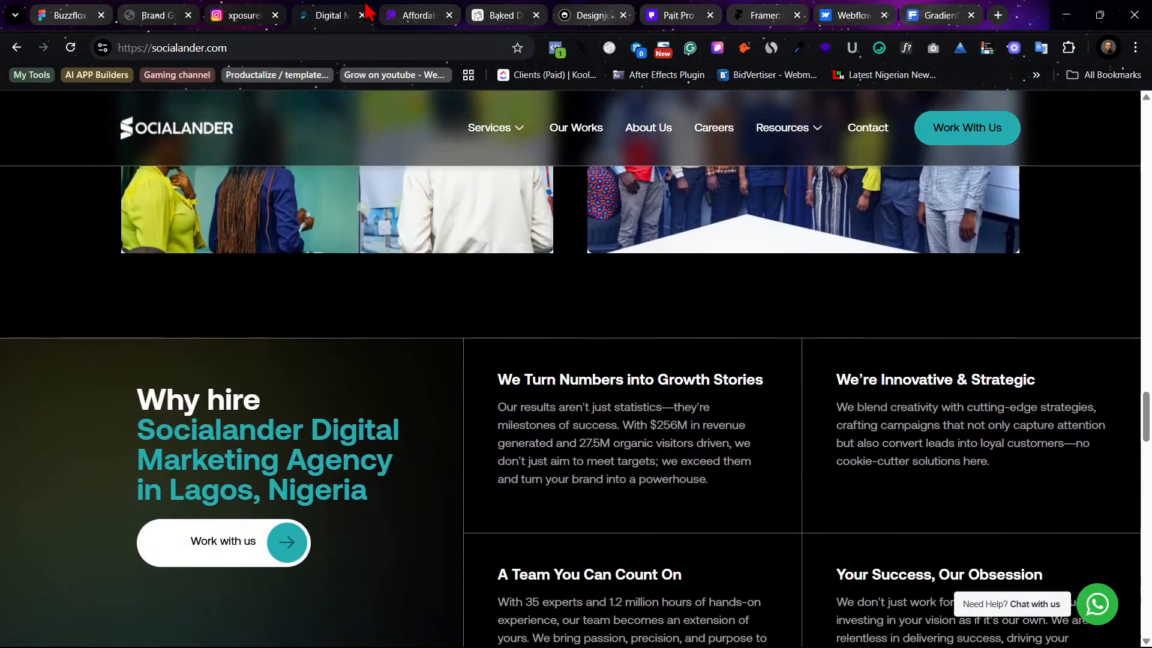
# Switch to the Loopify website and examine its hero, client logos, customer testimonial and "All-in-one Marketing Platform" heading
pyautogui.click(408, 12)
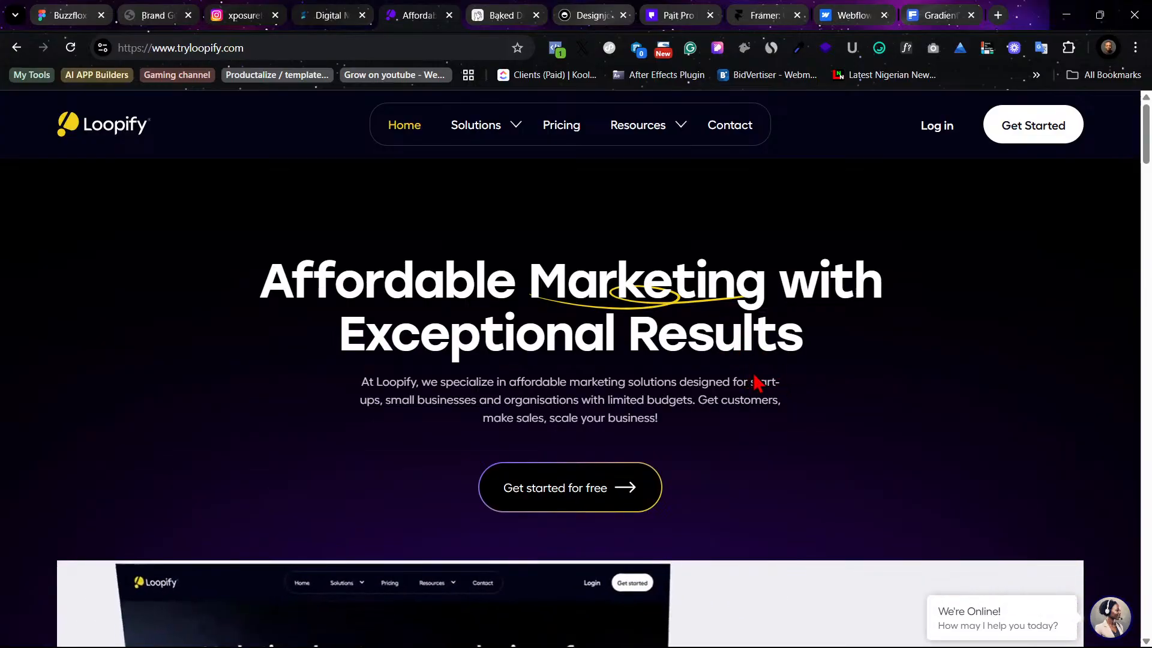
pyautogui.scroll(-14, 755, 384)
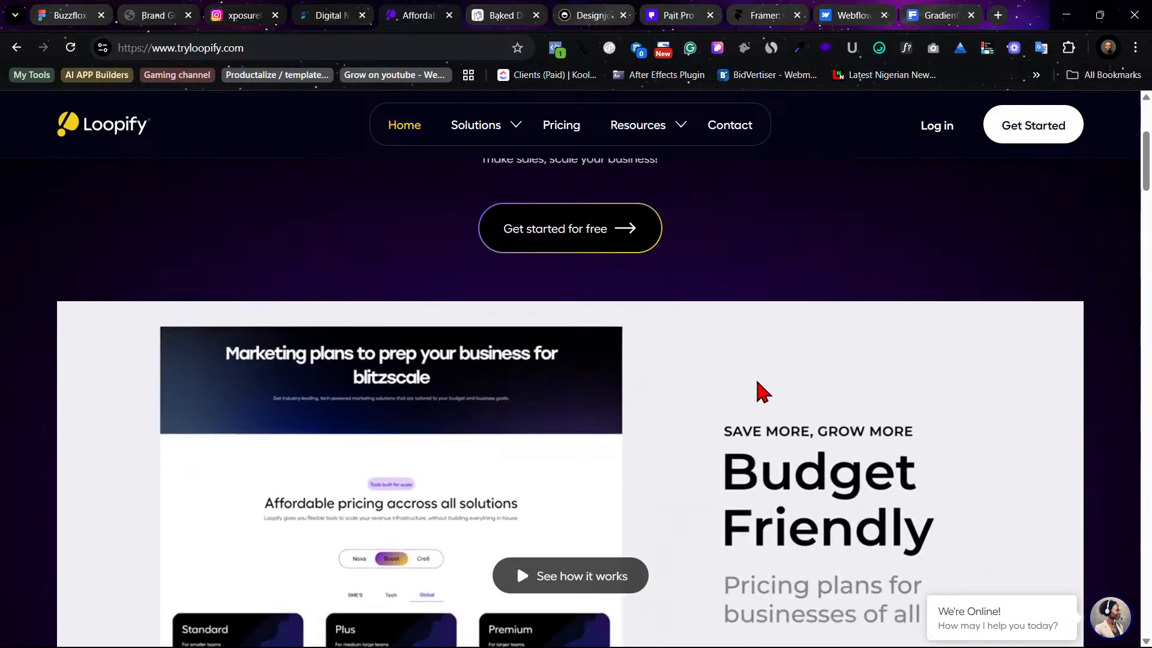
pyautogui.scroll(-1, 749, 385)
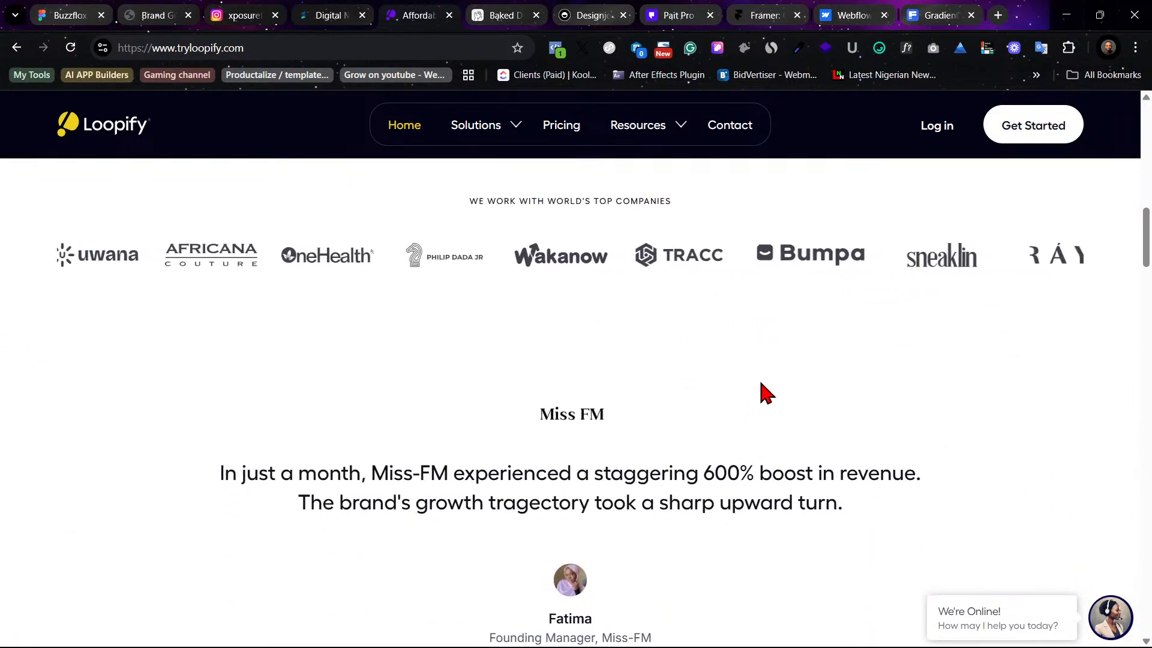
pyautogui.scroll(-2, 762, 393)
pyautogui.scroll(-9, 753, 390)
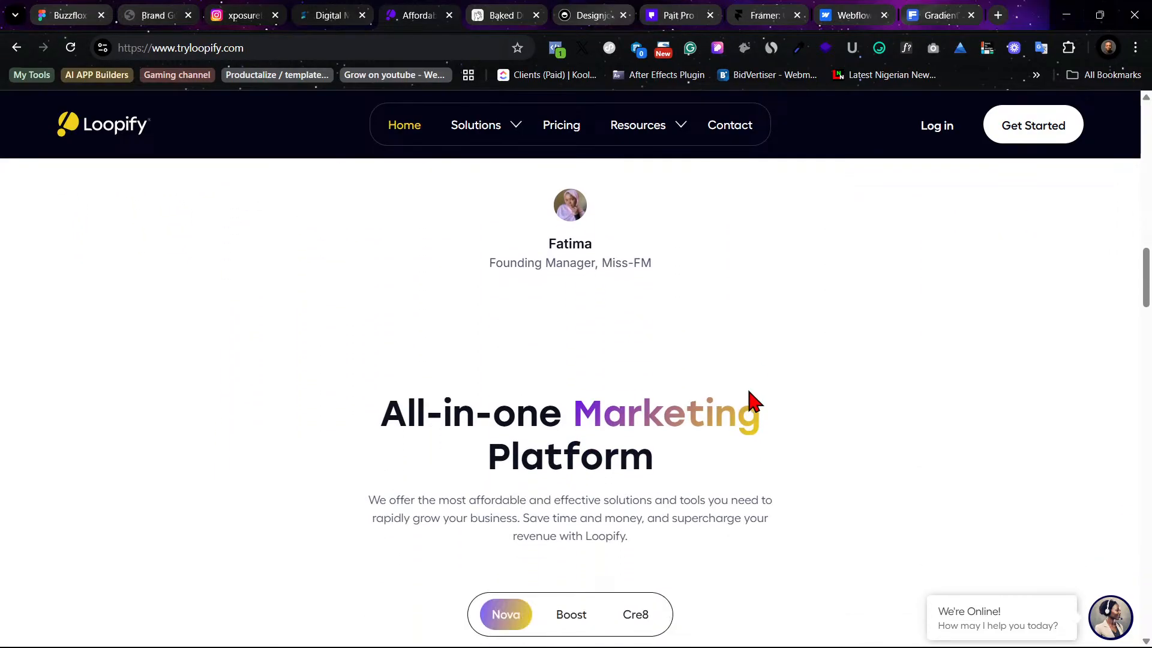
# Look over Loopify's Nova, video testimonial, reasons to choose Loopify and "Built to impress" sections, and return to the client logos
pyautogui.scroll(-2, 739, 409)
pyautogui.scroll(-2, 702, 420)
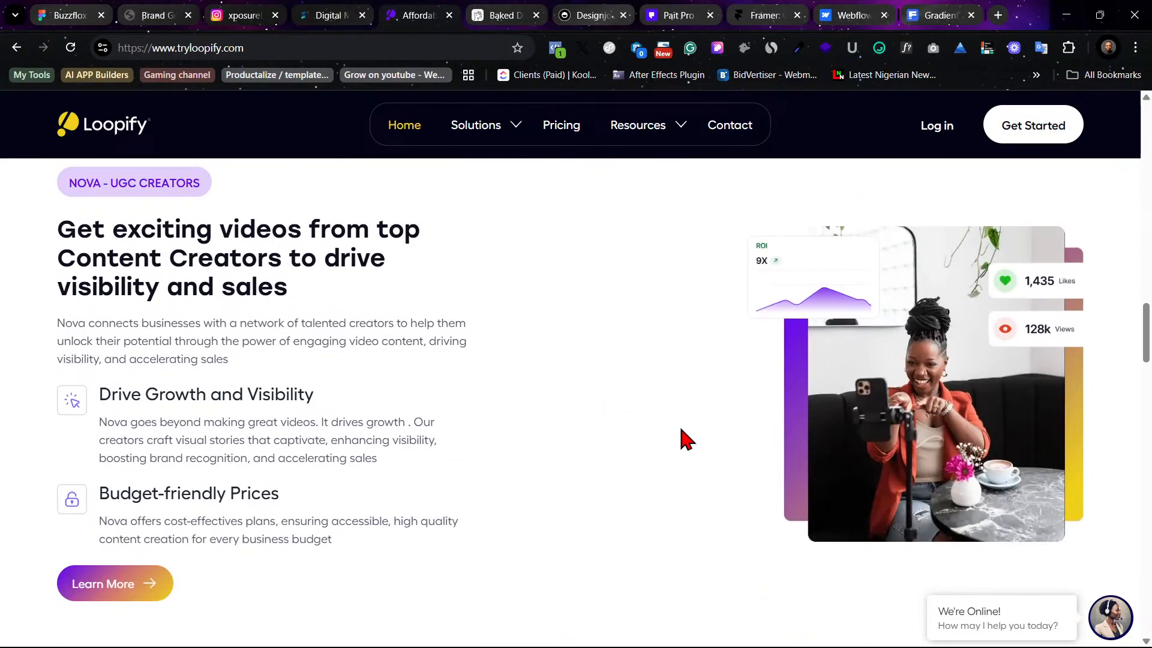
pyautogui.scroll(-3, 693, 423)
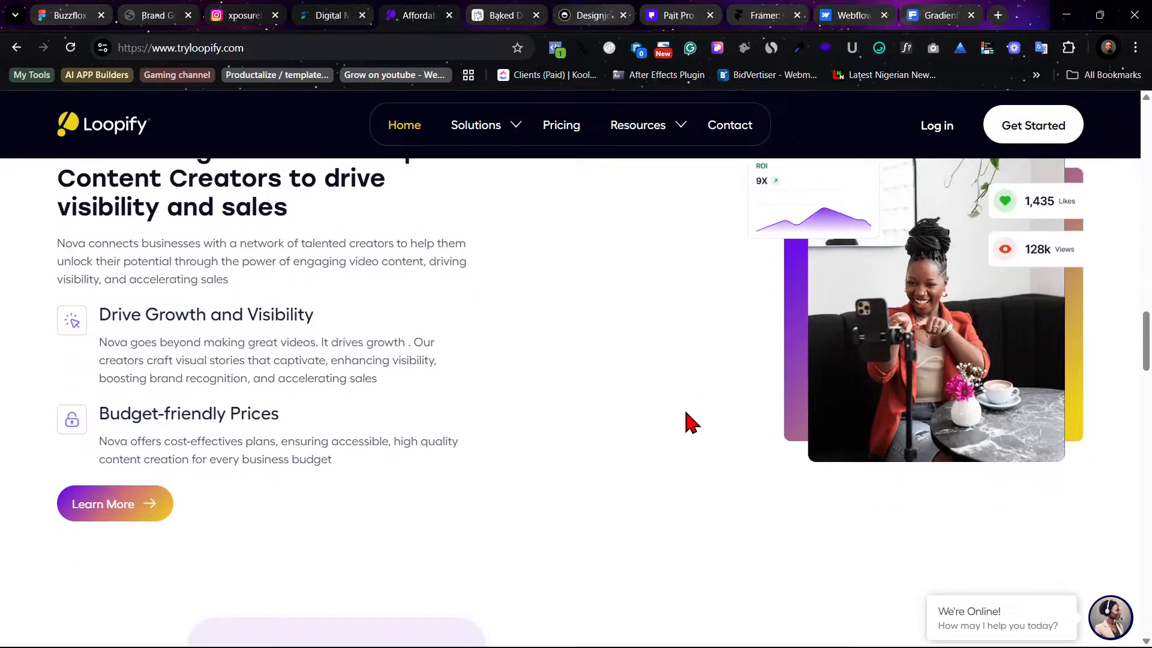
pyautogui.scroll(-2, 683, 409)
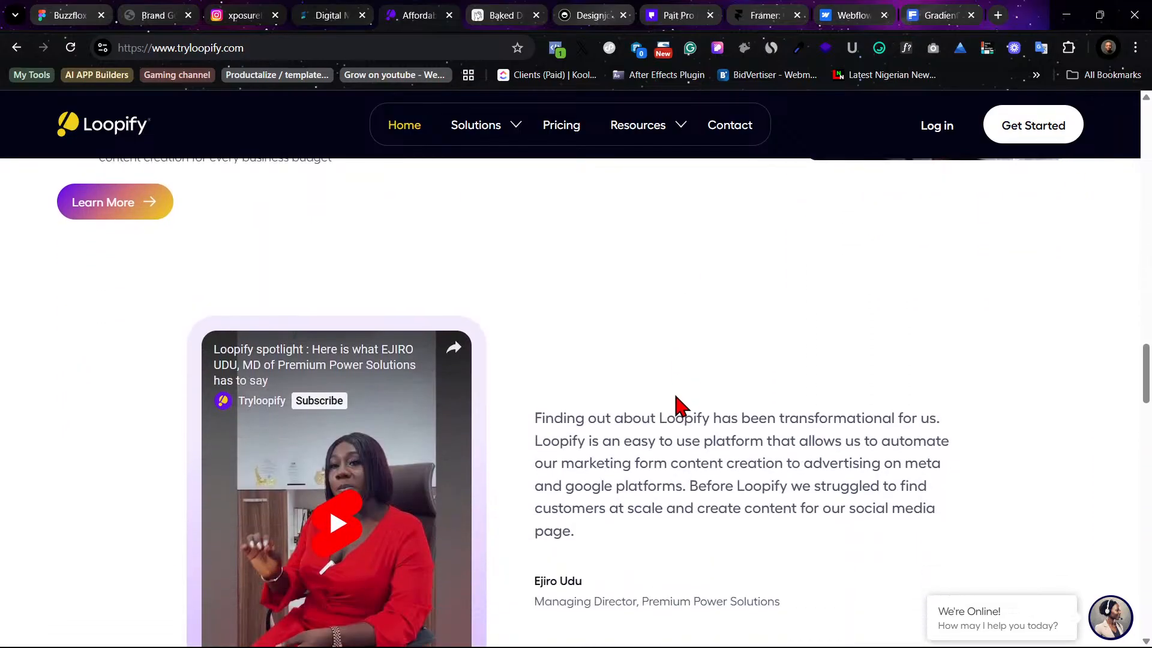
pyautogui.scroll(-6, 675, 396)
pyautogui.scroll(-10, 678, 413)
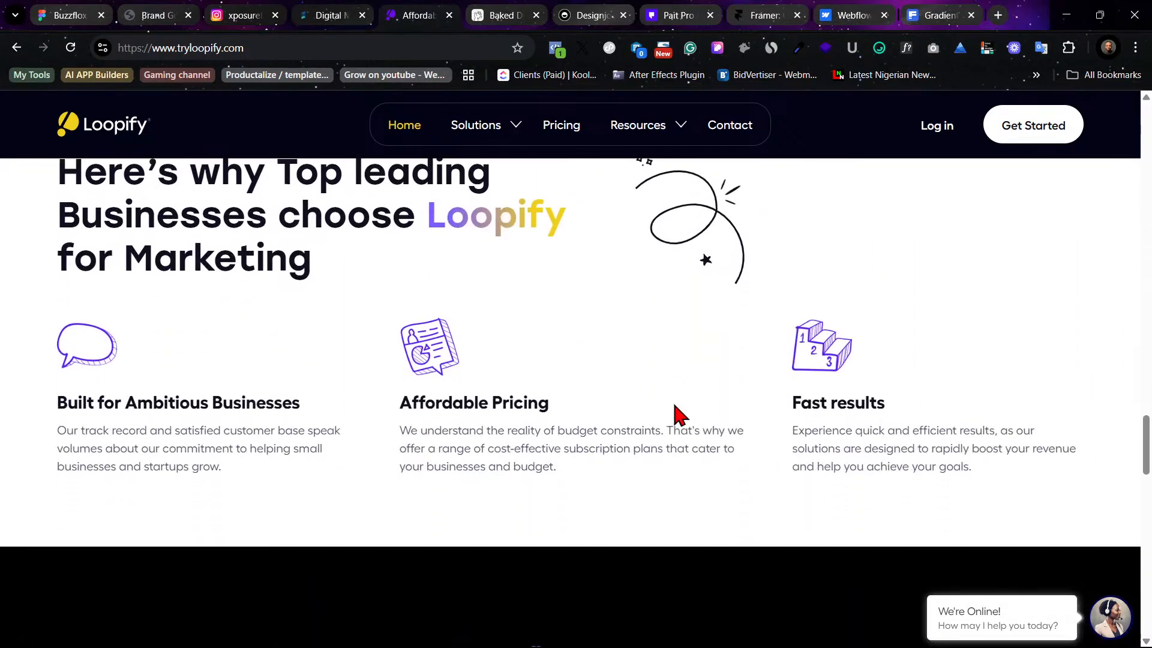
pyautogui.scroll(20, 676, 422)
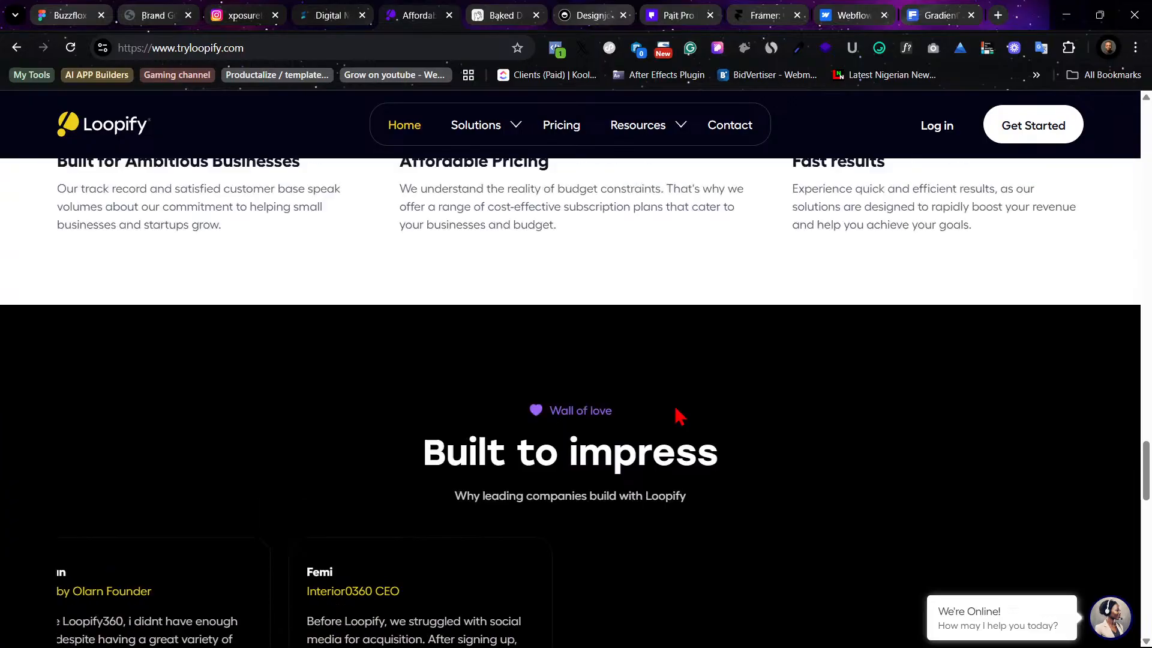
pyautogui.scroll(5, 670, 384)
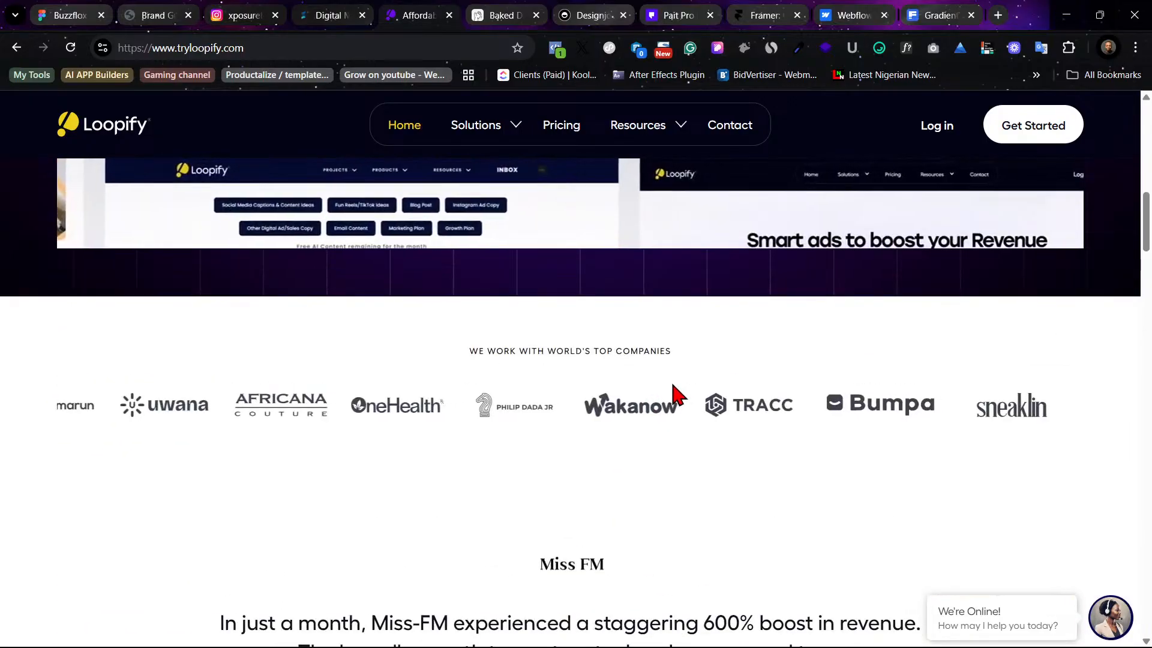
# Return to Loopify's product section and compare its Boost and Cre8 solution descriptions
pyautogui.scroll(-13, 668, 390)
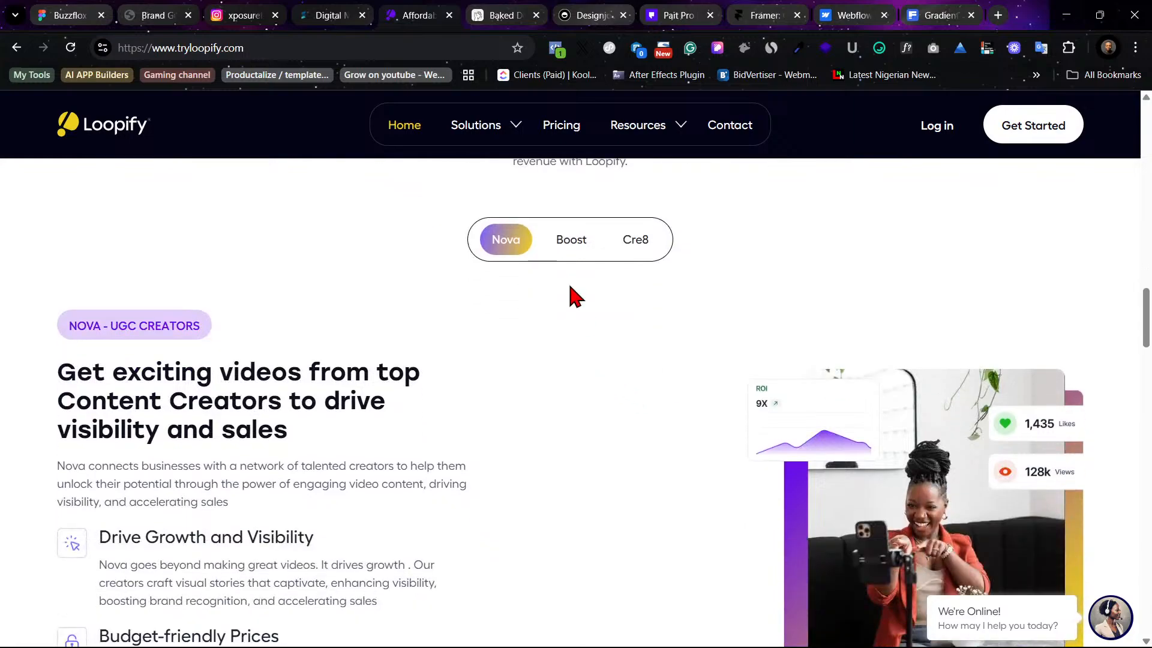
pyautogui.click(569, 249)
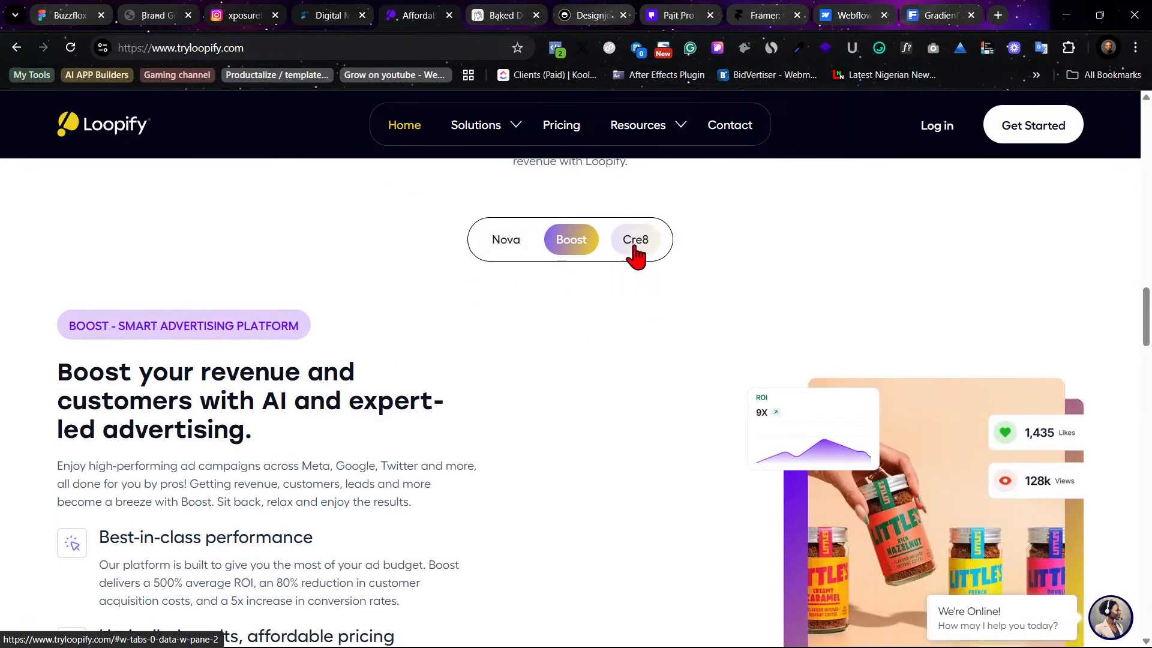
pyautogui.click(633, 246)
# Open Loopify's pricing page and examine the Standard, Plus and Premium plan cards for Nova+
pyautogui.click(575, 144)
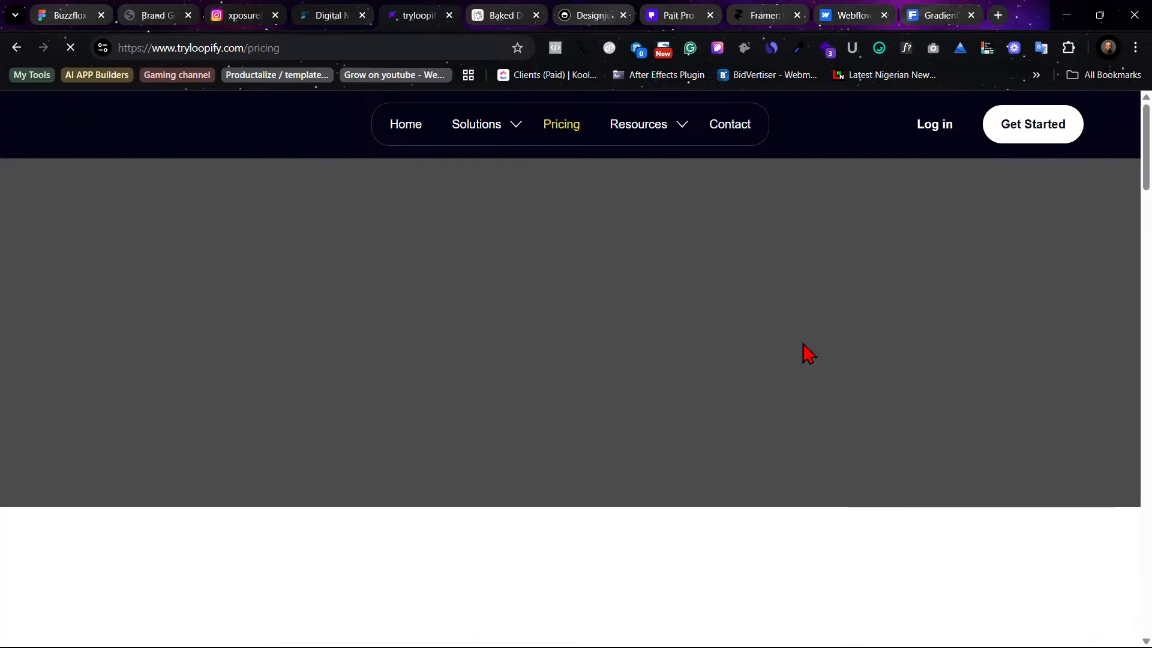
pyautogui.scroll(-3, 771, 339)
pyautogui.scroll(-8, 774, 342)
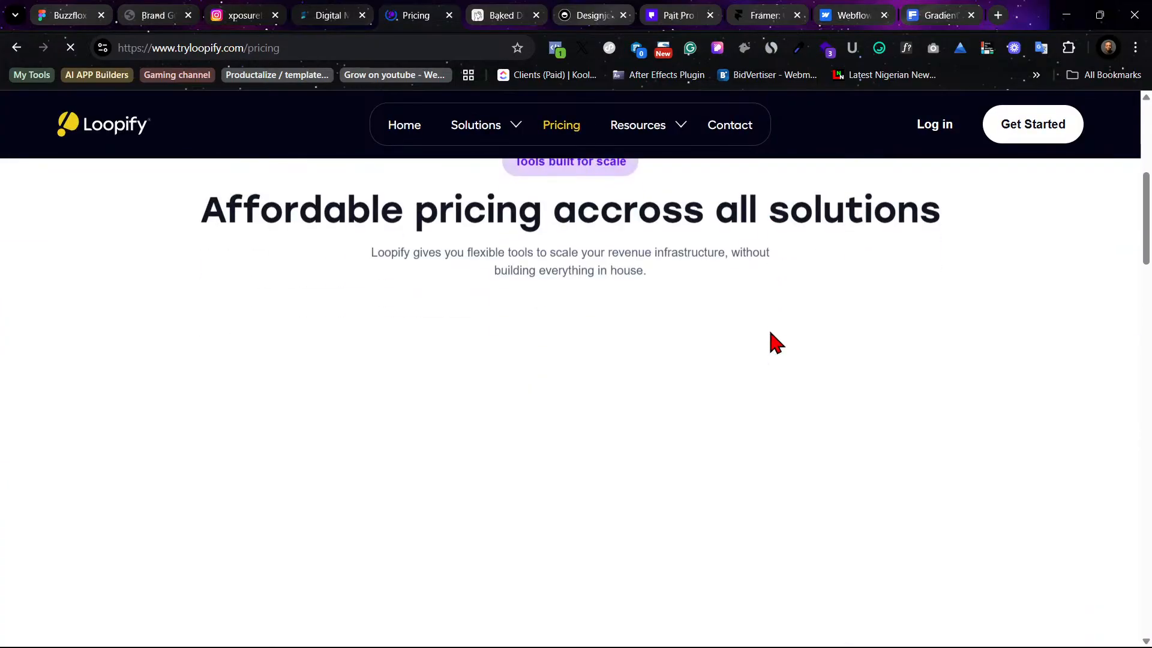
pyautogui.scroll(-2, 770, 342)
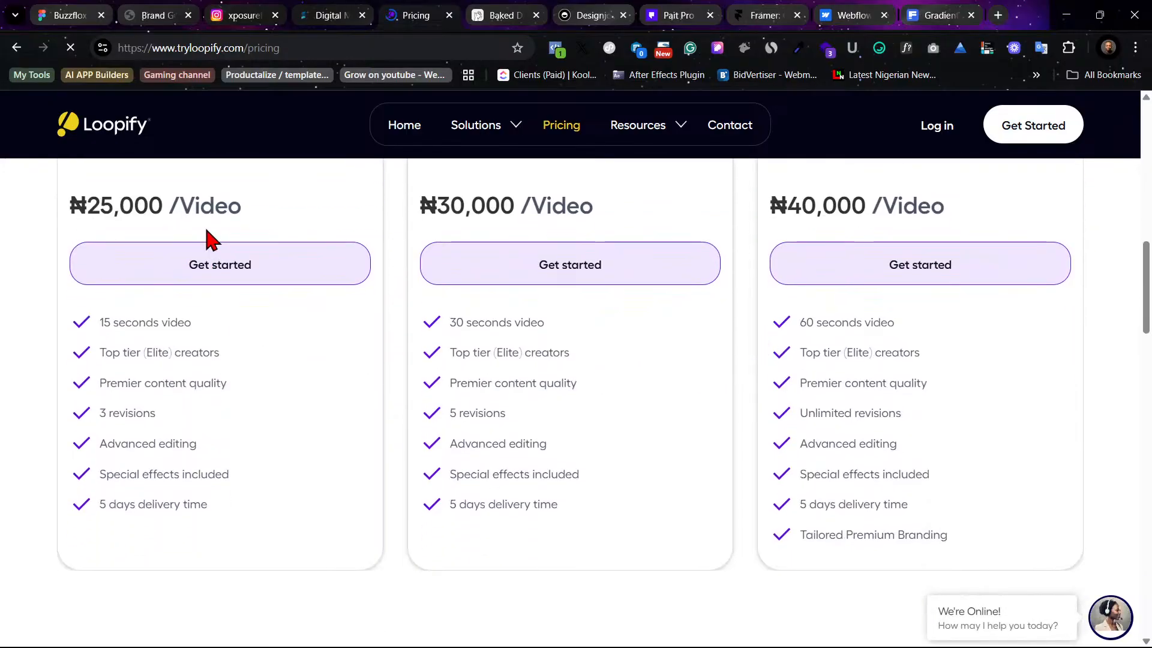
pyautogui.scroll(2, 290, 257)
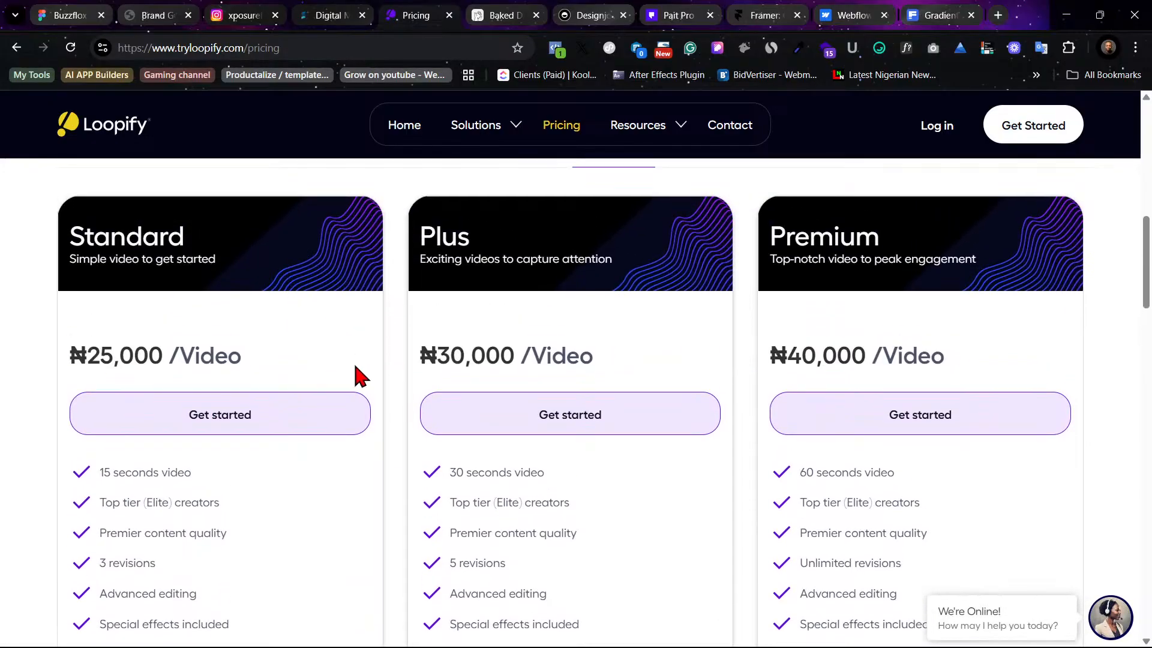
pyautogui.scroll(-1, 480, 444)
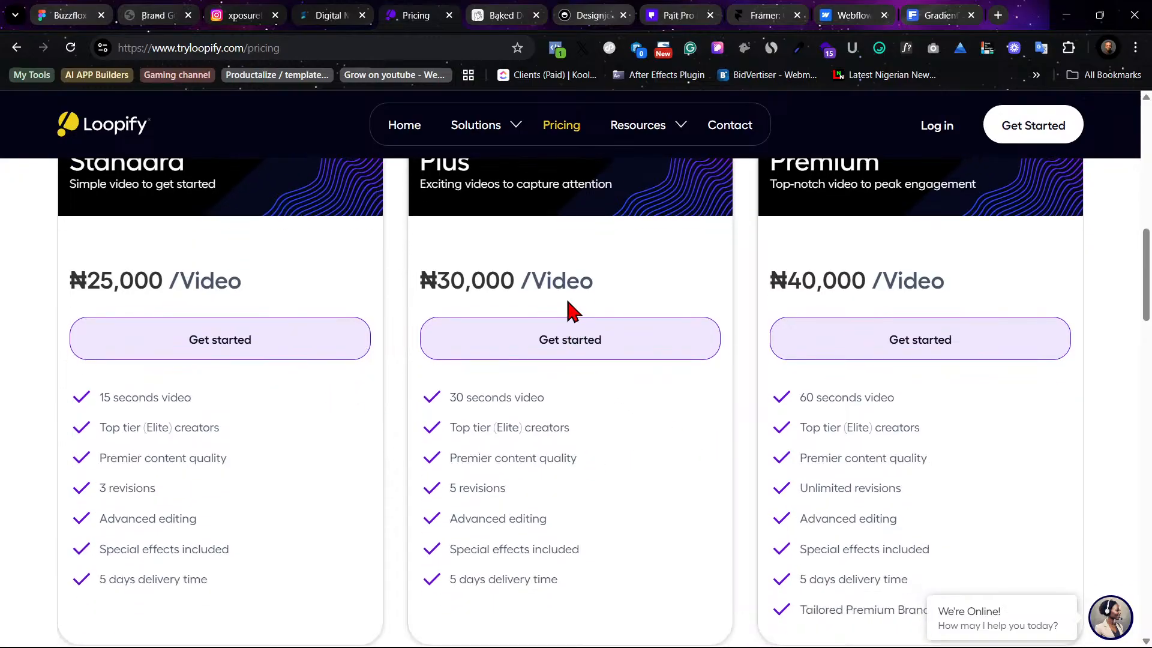
pyautogui.scroll(2, 569, 309)
pyautogui.scroll(-1, 924, 437)
pyautogui.scroll(3, 917, 445)
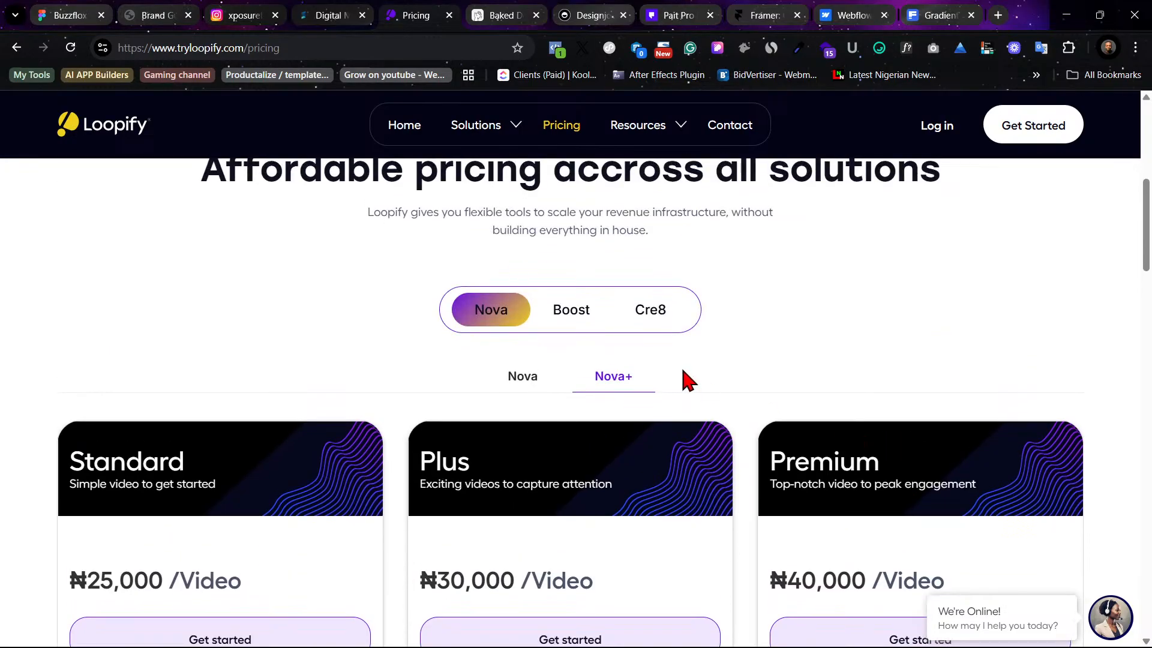
# Show the Boost pricing and examine the SMEs plan cards with their monthly service fees
pyautogui.click(588, 315)
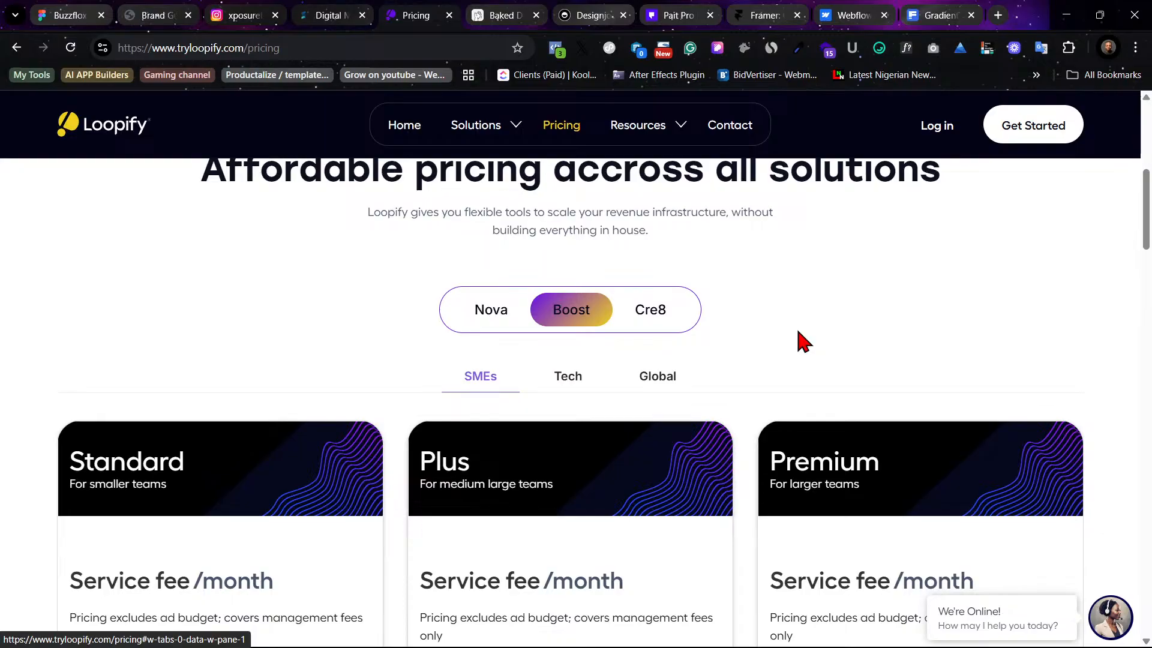
pyautogui.scroll(-2, 806, 345)
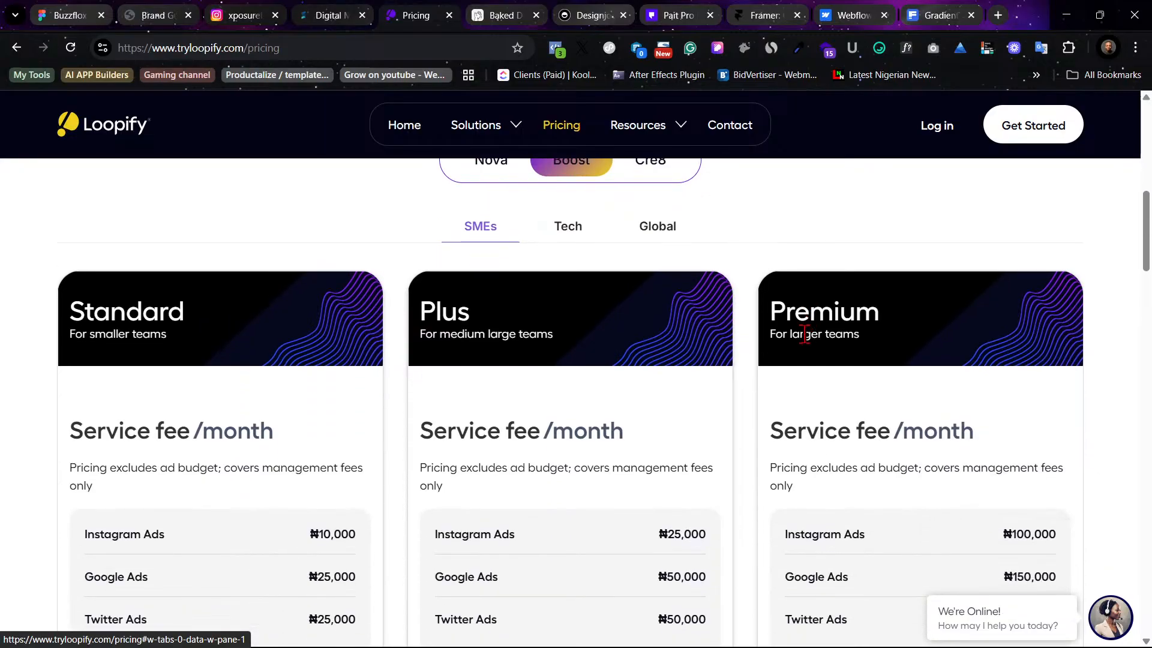
pyautogui.scroll(1, 852, 398)
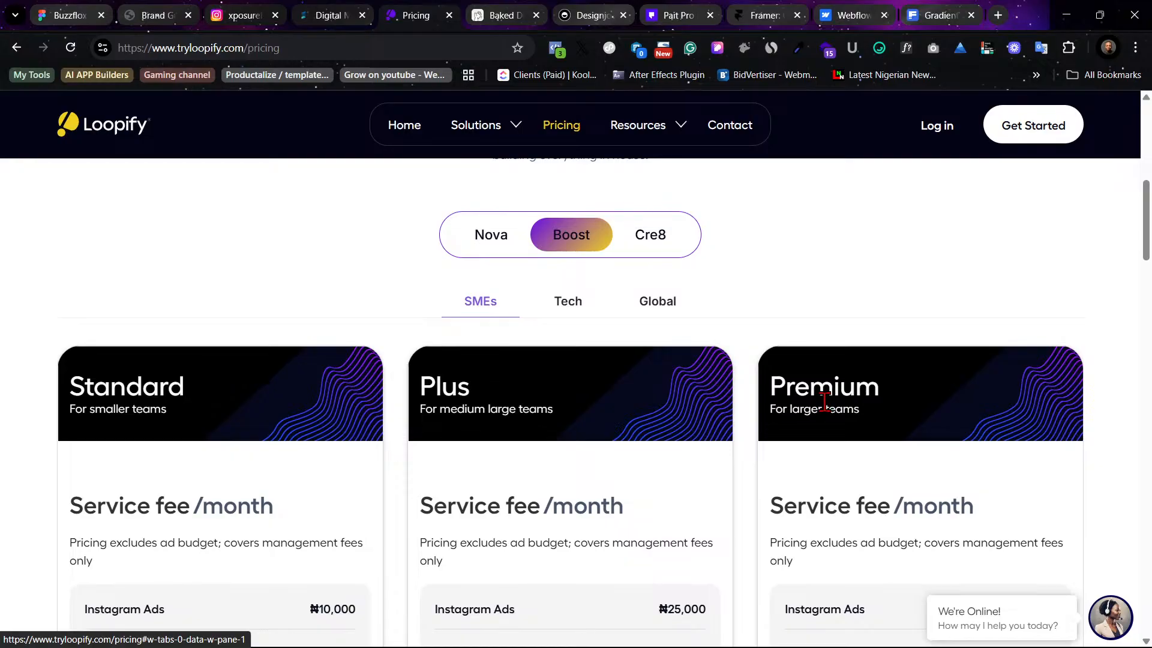
pyautogui.scroll(-1, 565, 300)
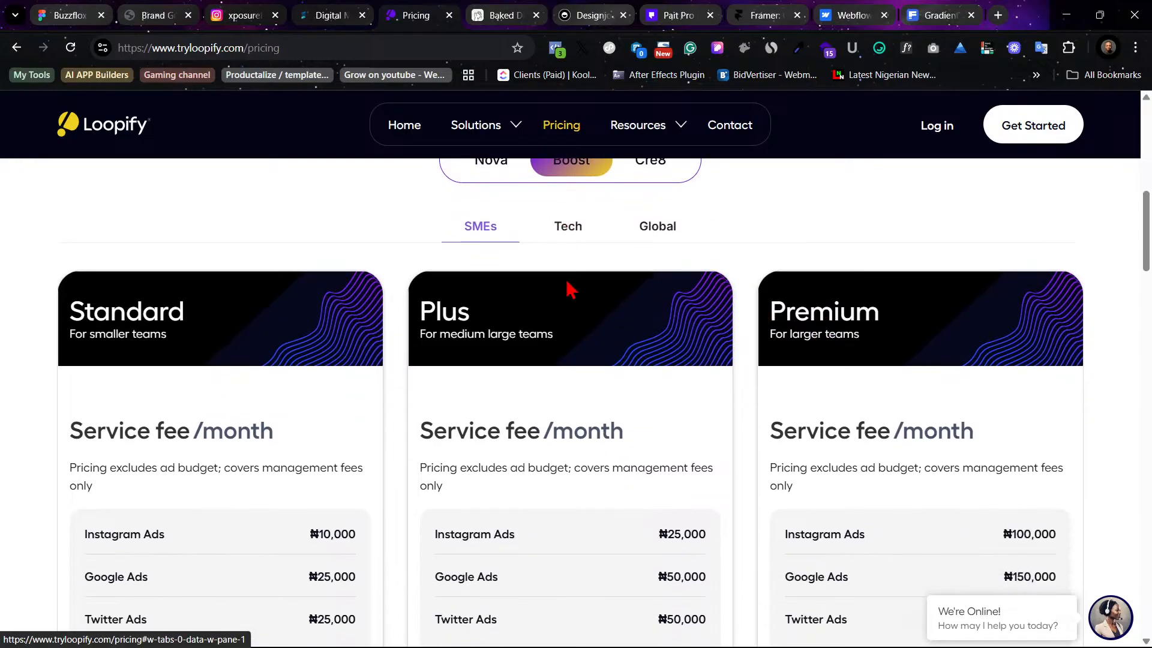
pyautogui.scroll(-1, 600, 288)
pyautogui.scroll(1, 629, 338)
# Compare the Boost plans for Tech and Global, reading the Global ad fees and feature lists
pyautogui.click(568, 235)
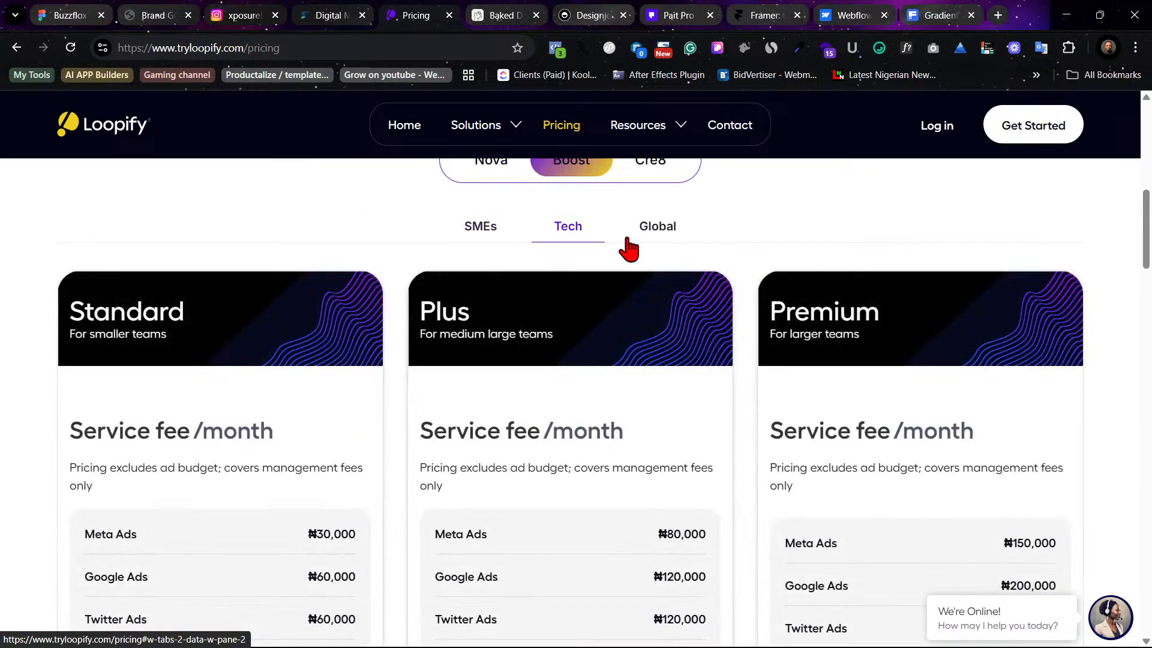
pyautogui.click(628, 239)
pyautogui.scroll(-3, 664, 355)
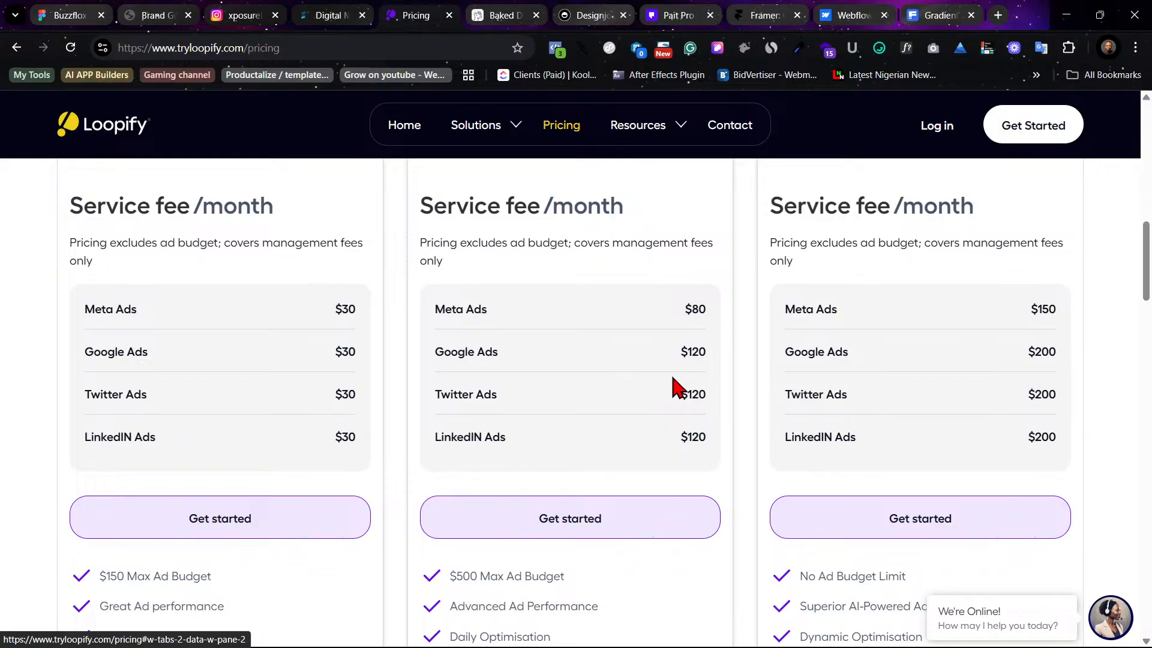
pyautogui.scroll(-3, 675, 387)
pyautogui.scroll(-2, 727, 424)
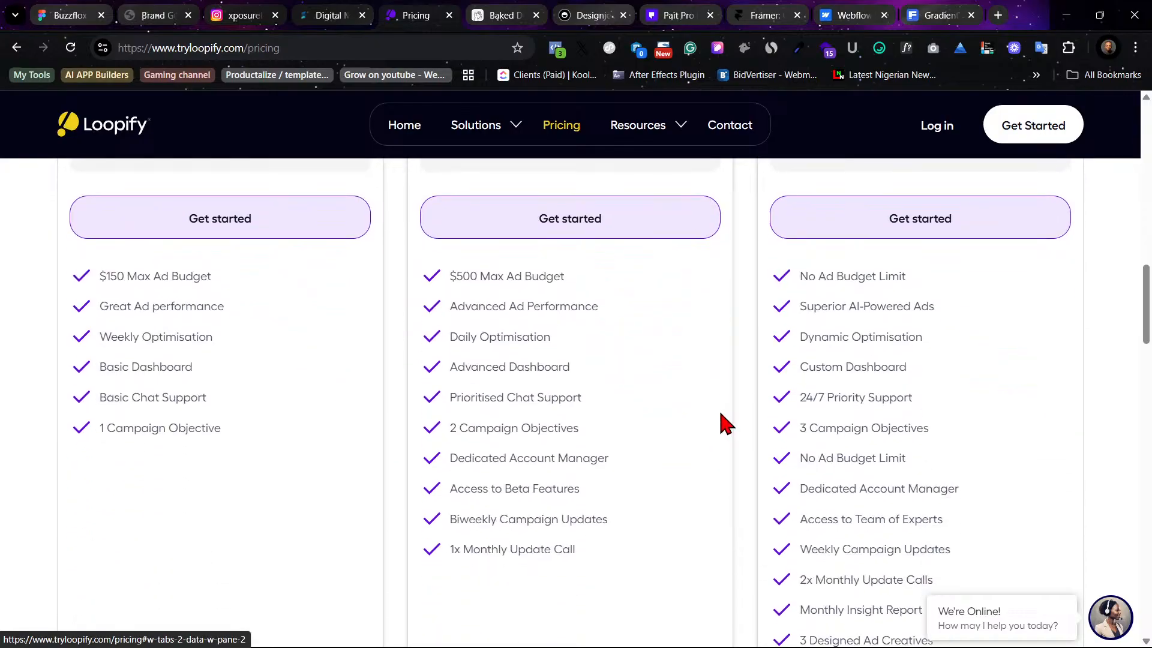
pyautogui.scroll(-5, 724, 421)
pyautogui.scroll(6, 726, 414)
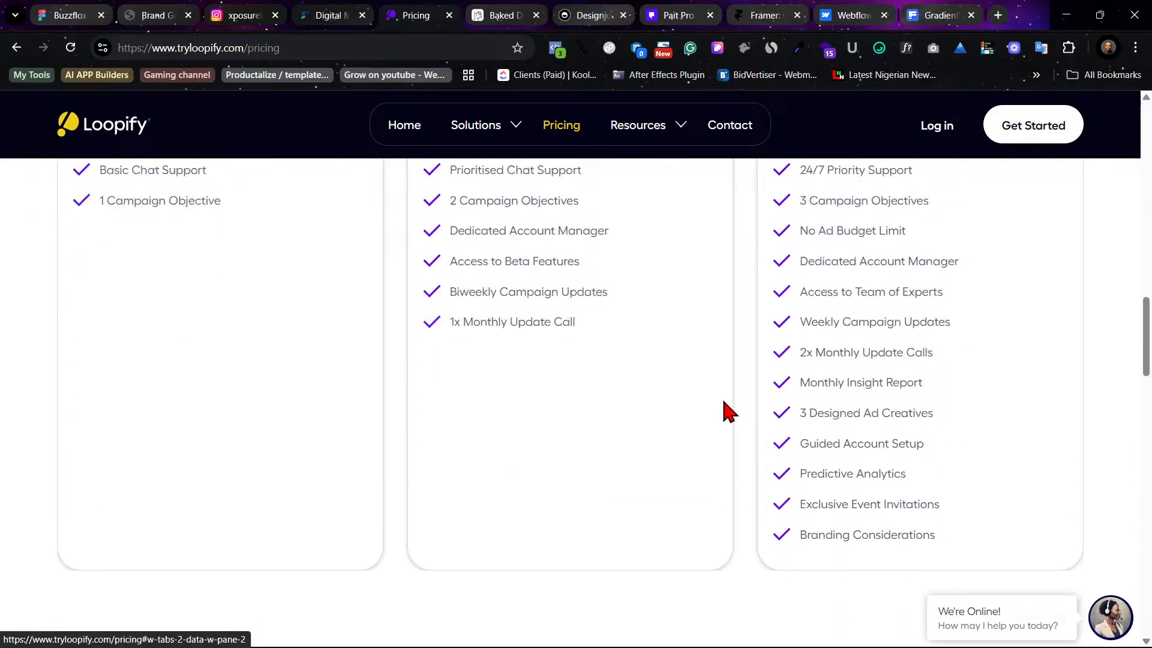
pyautogui.scroll(8, 725, 408)
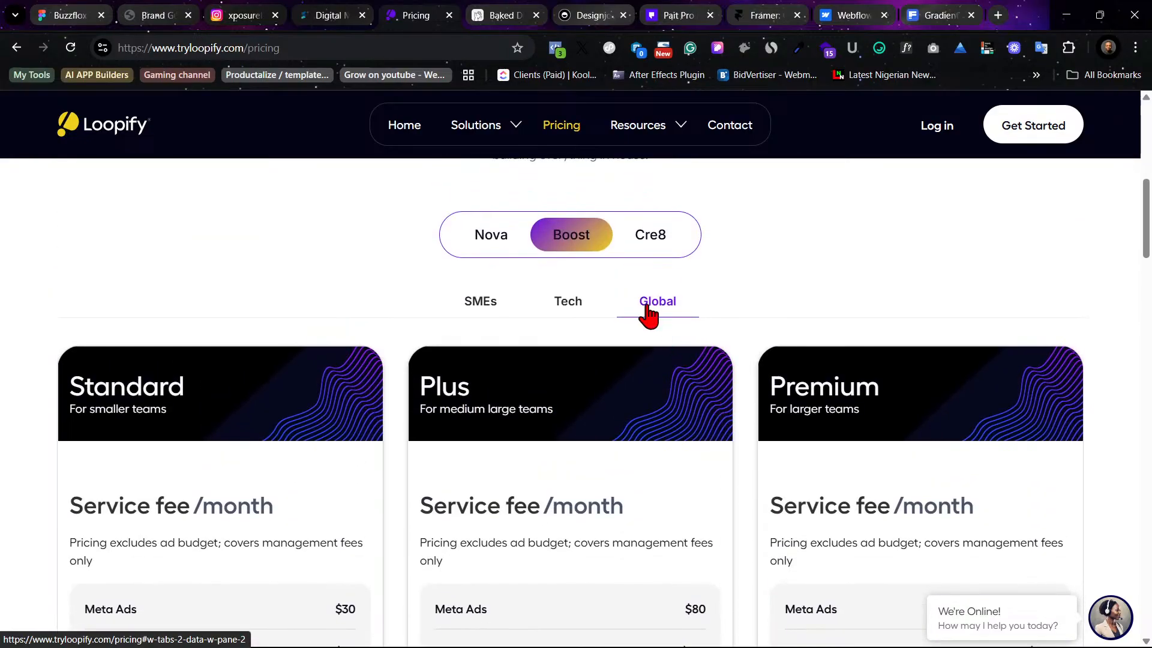
# Show the Cre8 pricing for Nigeria and examine the page's hero, pricing heading, plan cards and feature lists
pyautogui.click(658, 254)
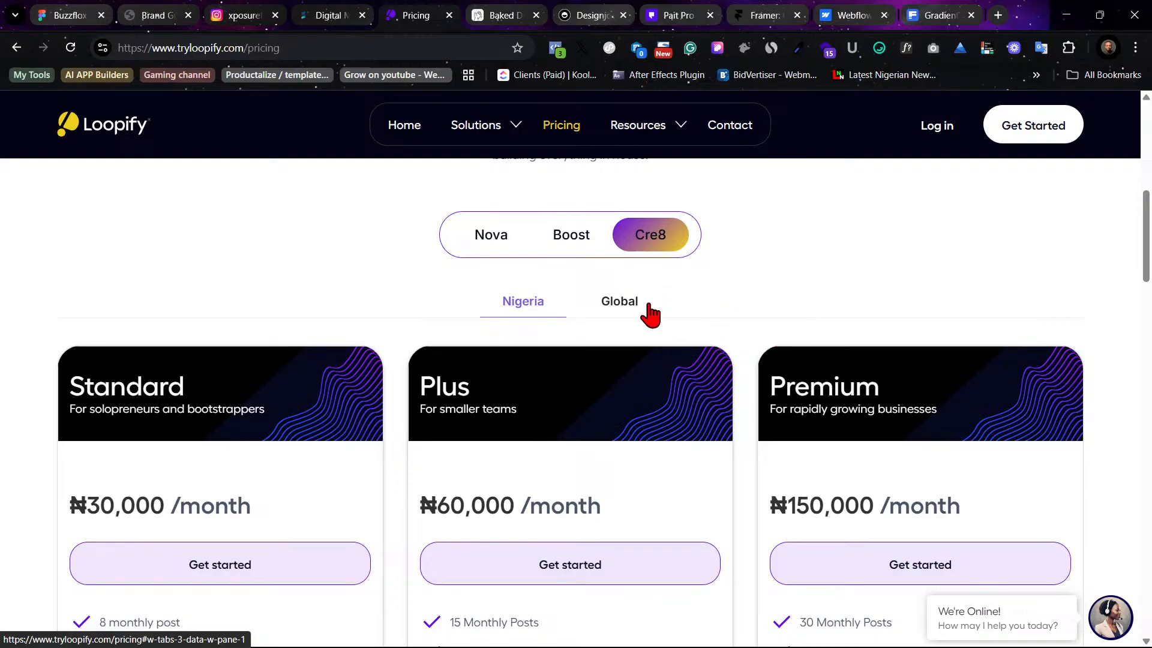
pyautogui.scroll(9, 840, 279)
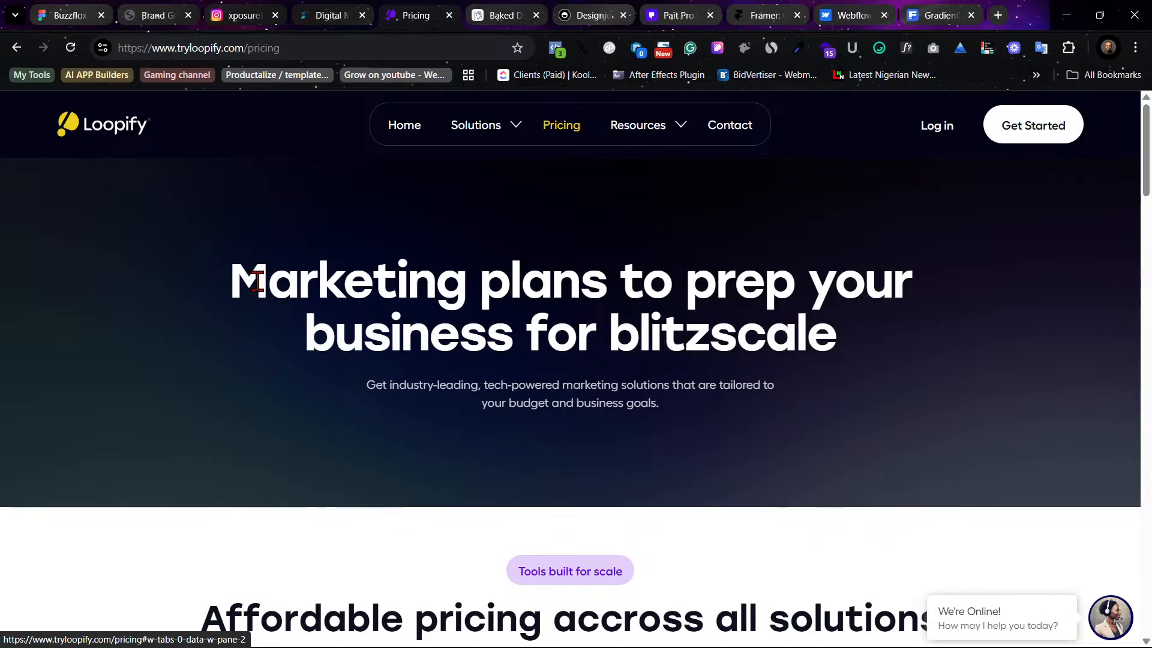
pyautogui.scroll(-6, 360, 316)
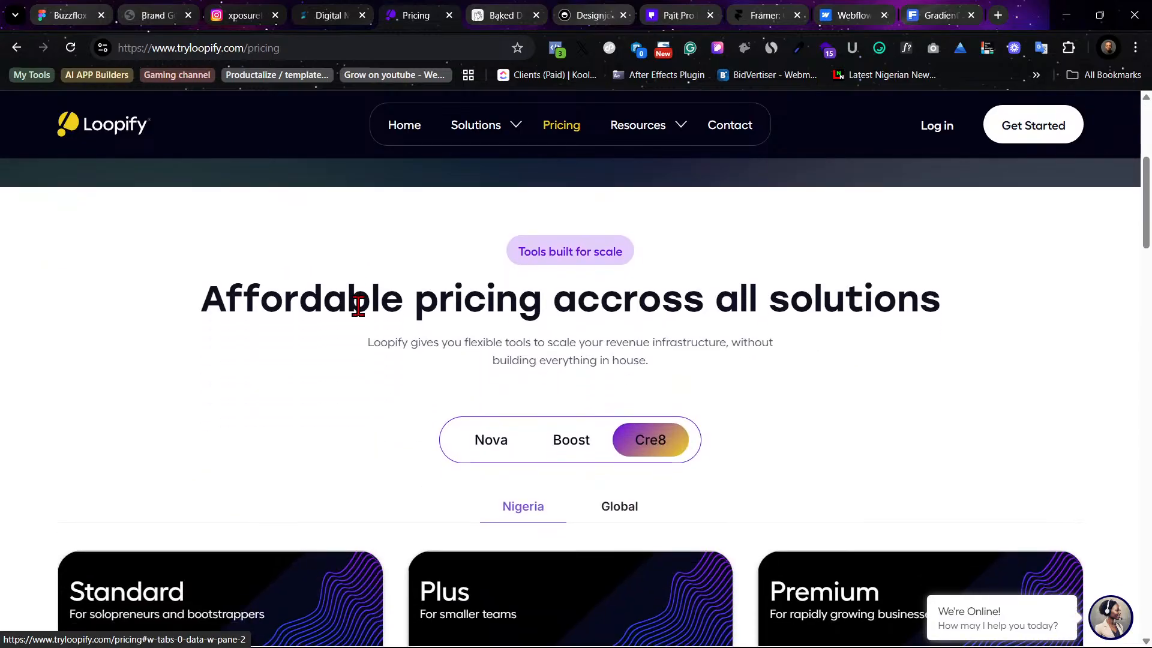
pyautogui.scroll(-3, 360, 316)
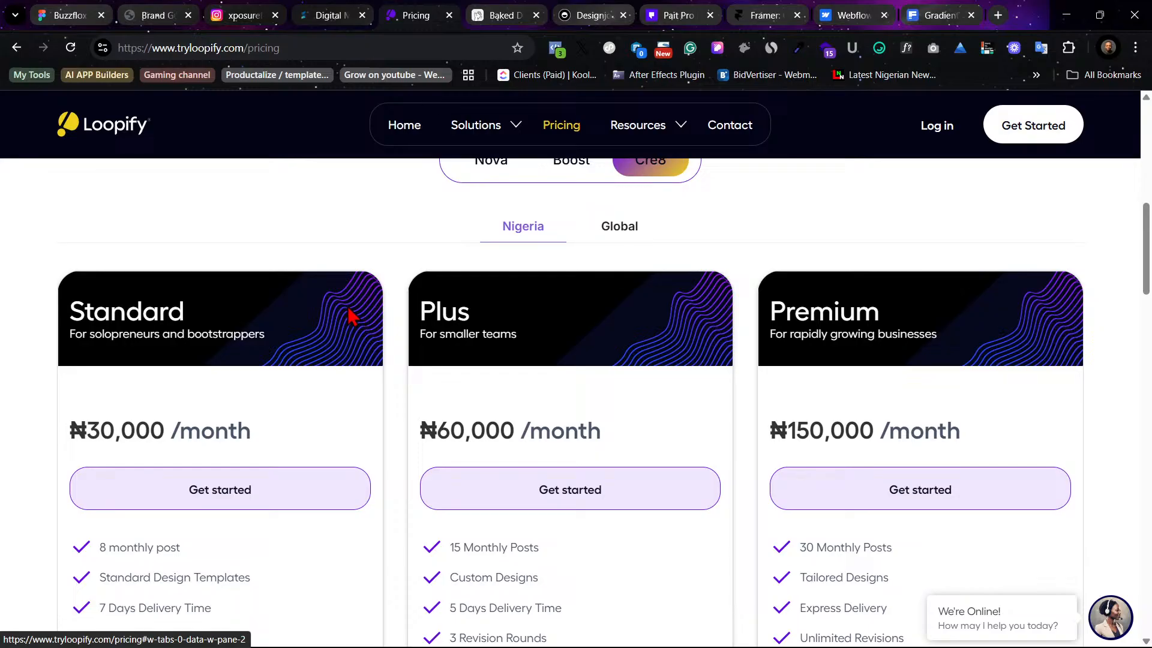
pyautogui.scroll(-3, 372, 312)
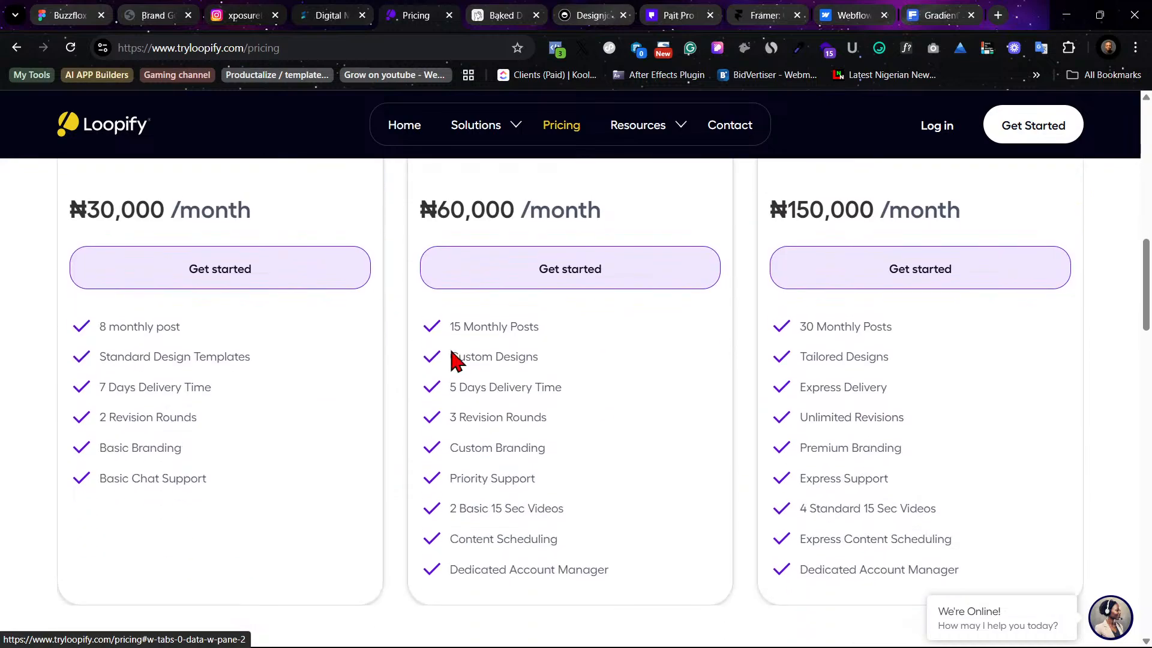
pyautogui.scroll(6, 450, 355)
pyautogui.scroll(2, 447, 351)
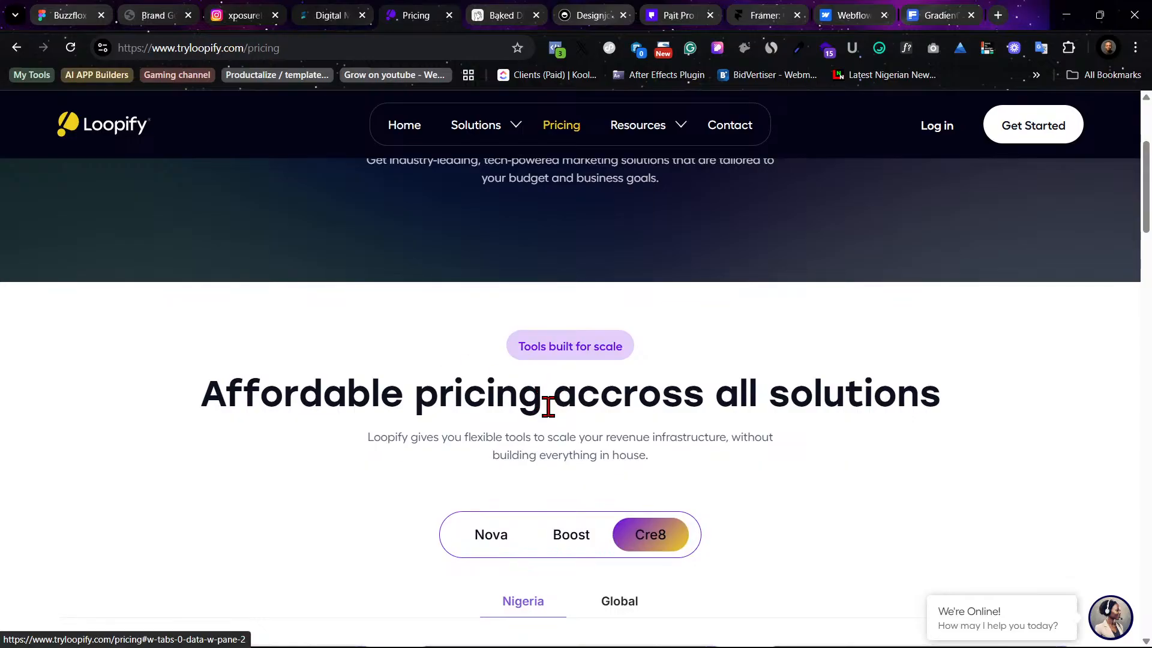
pyautogui.scroll(3, 549, 406)
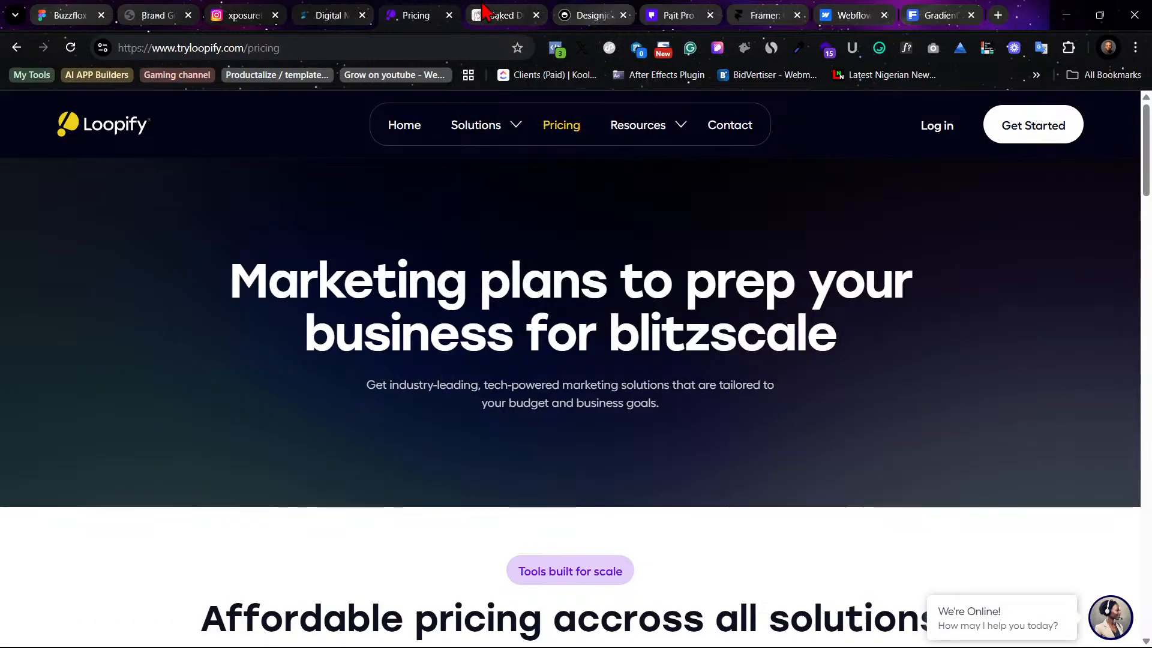
# Switch to the Baked Design website and examine its hero, testimonials, service tags and Kaedim 3D project
pyautogui.click(483, 10)
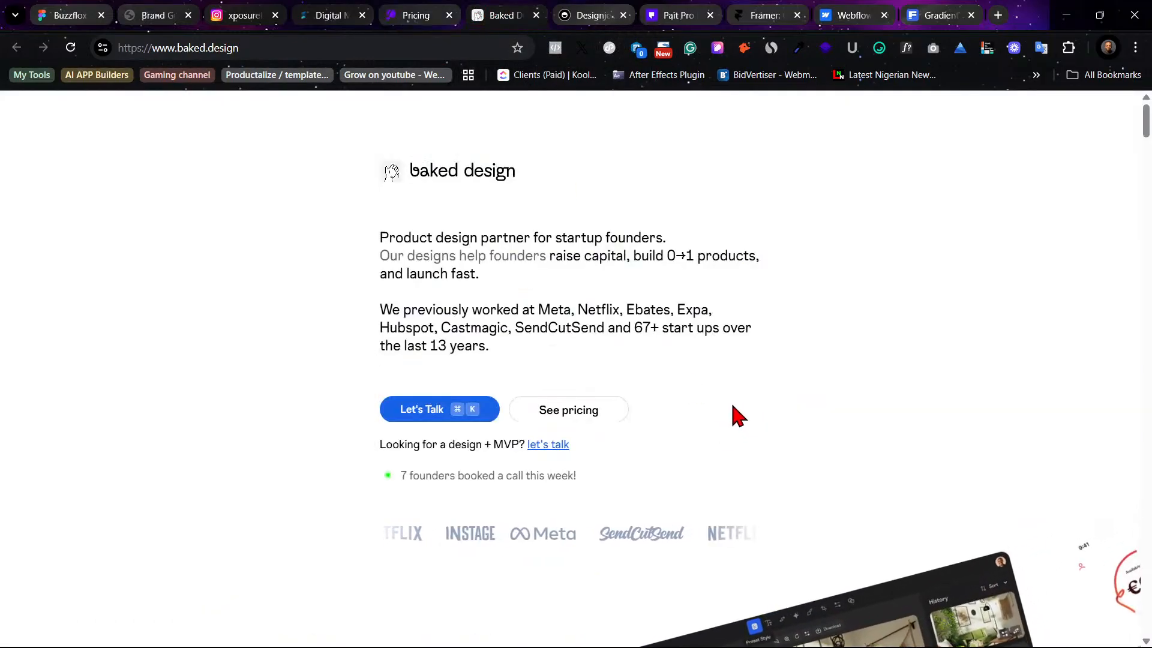
pyautogui.scroll(-8, 733, 408)
pyautogui.scroll(-9, 734, 414)
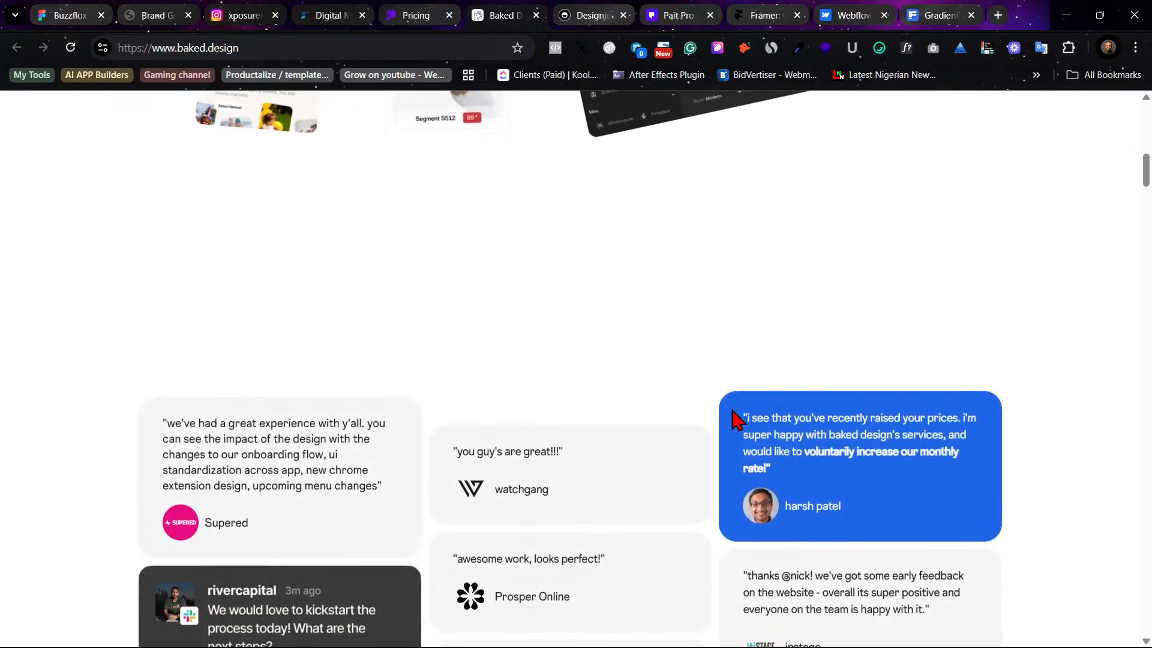
pyautogui.scroll(-9, 734, 420)
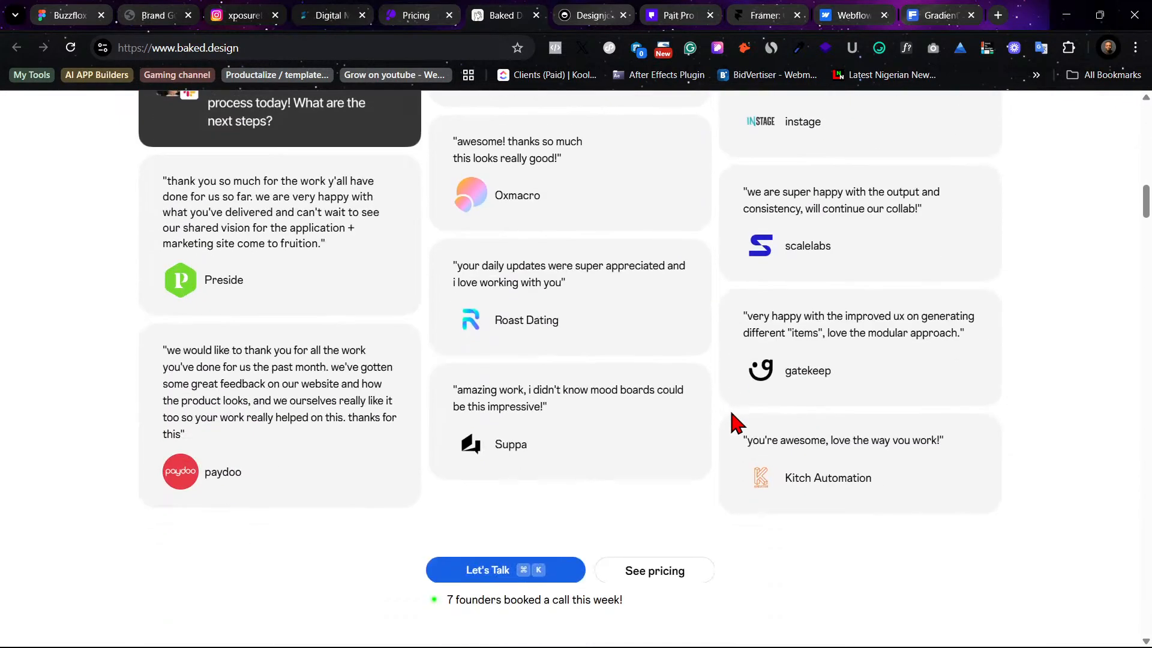
pyautogui.scroll(-13, 735, 425)
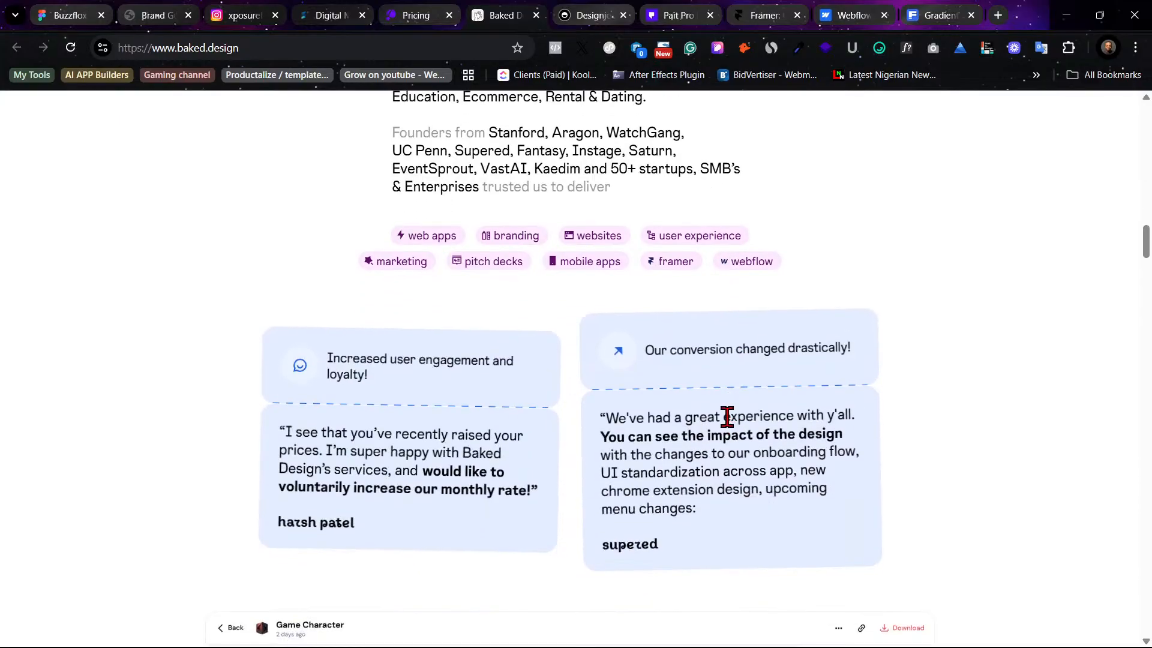
pyautogui.scroll(-5, 727, 437)
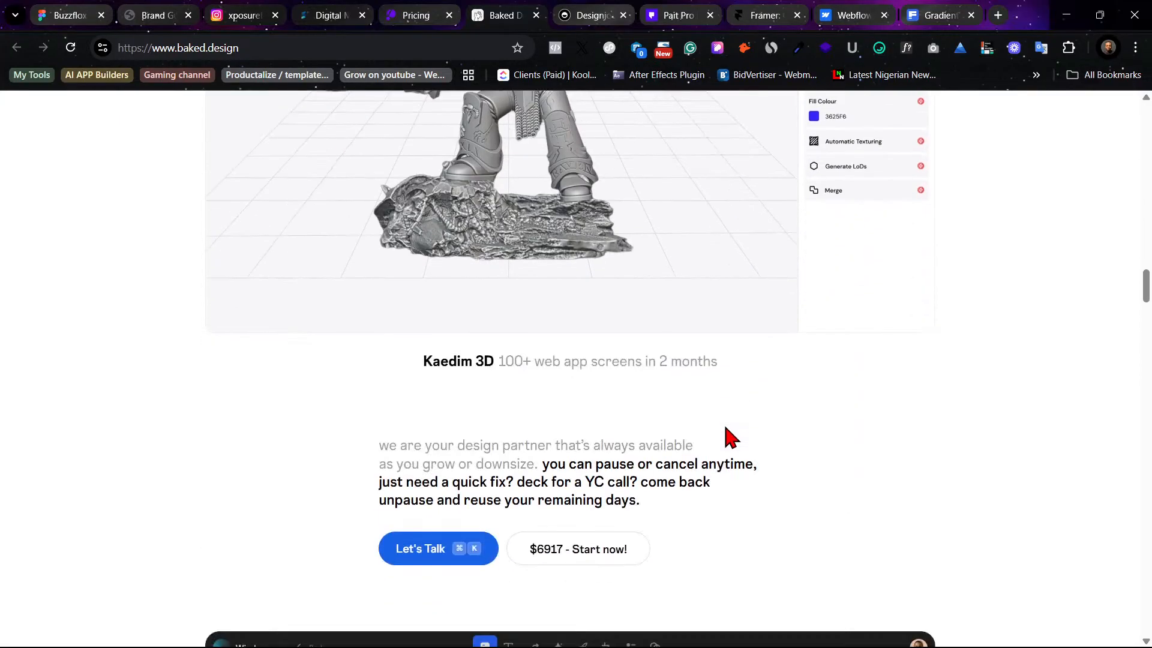
pyautogui.scroll(5, 727, 437)
# Glance at the Brand Guidelines PDF cover, then revisit Designjoy's recent work, benefit cards and client quotes
pyautogui.click(163, 11)
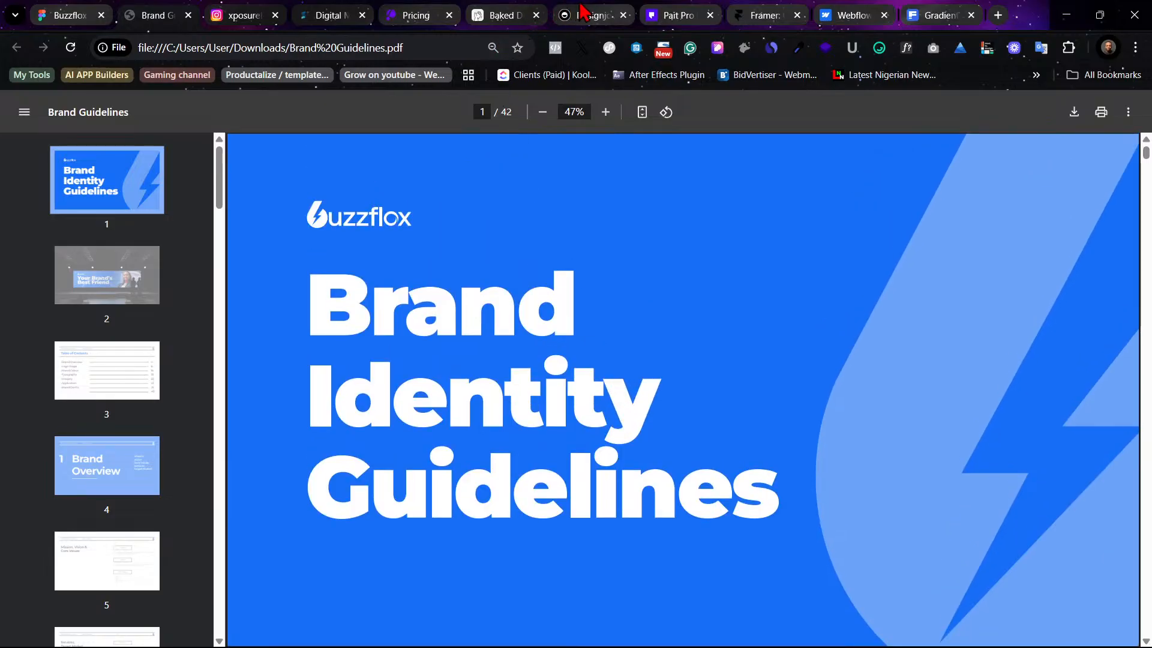
pyautogui.click(588, 11)
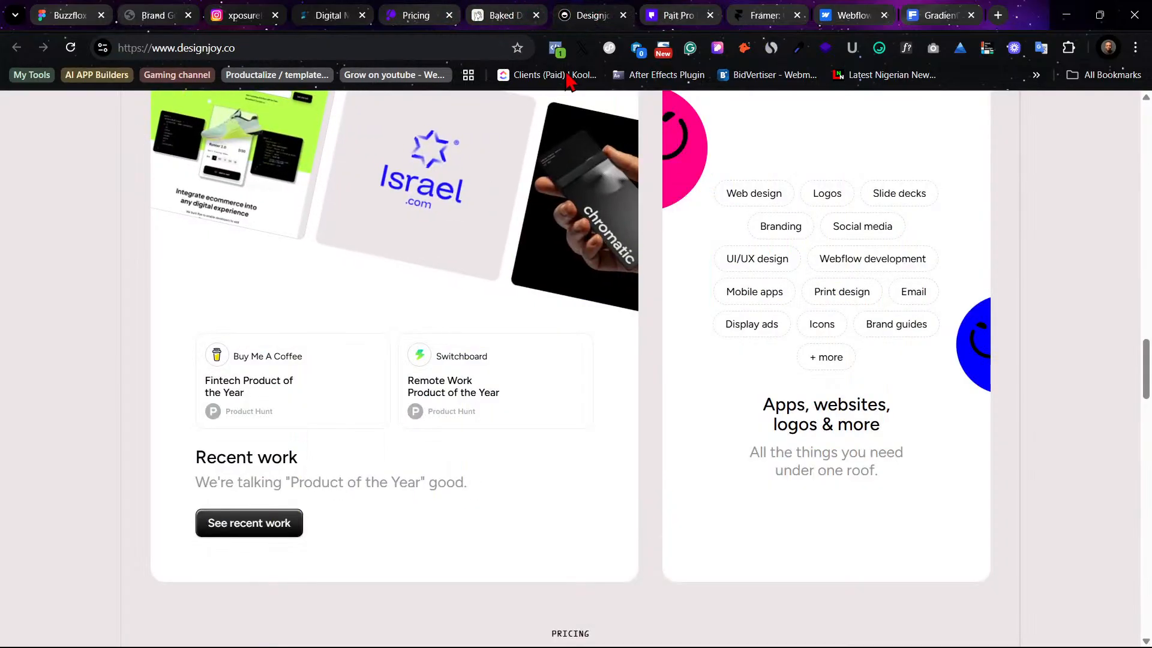
pyautogui.scroll(9, 694, 475)
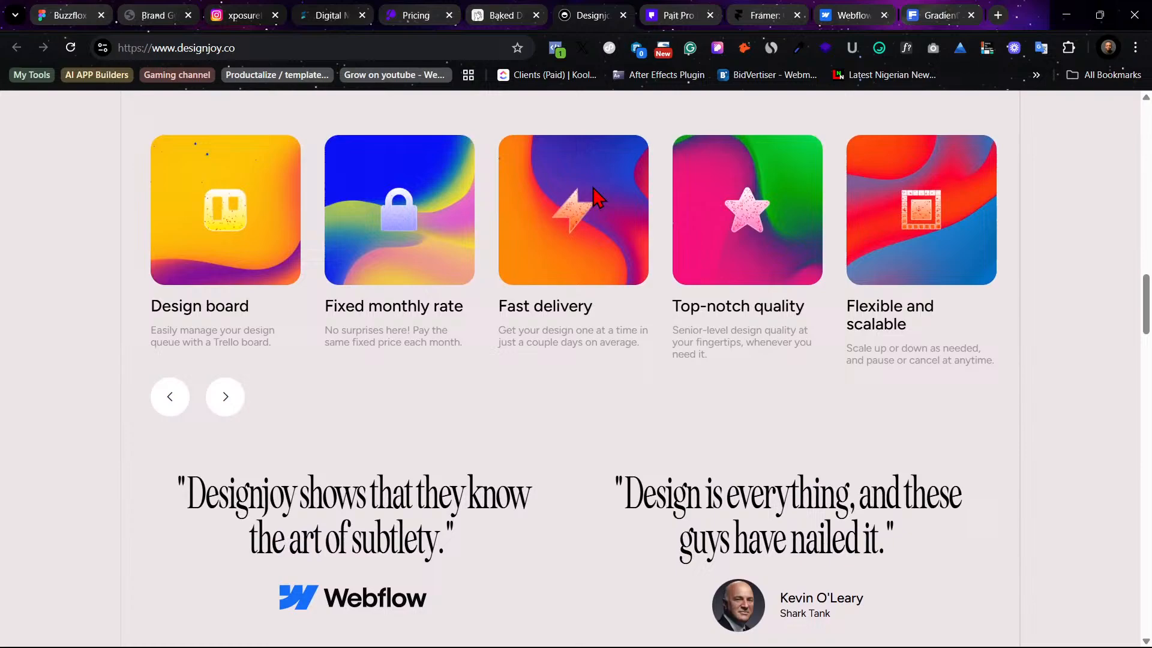
# Switch to the Pait Pro website and examine its hero, video preview, What's inside cards, training library and resource kit
pyautogui.click(675, 14)
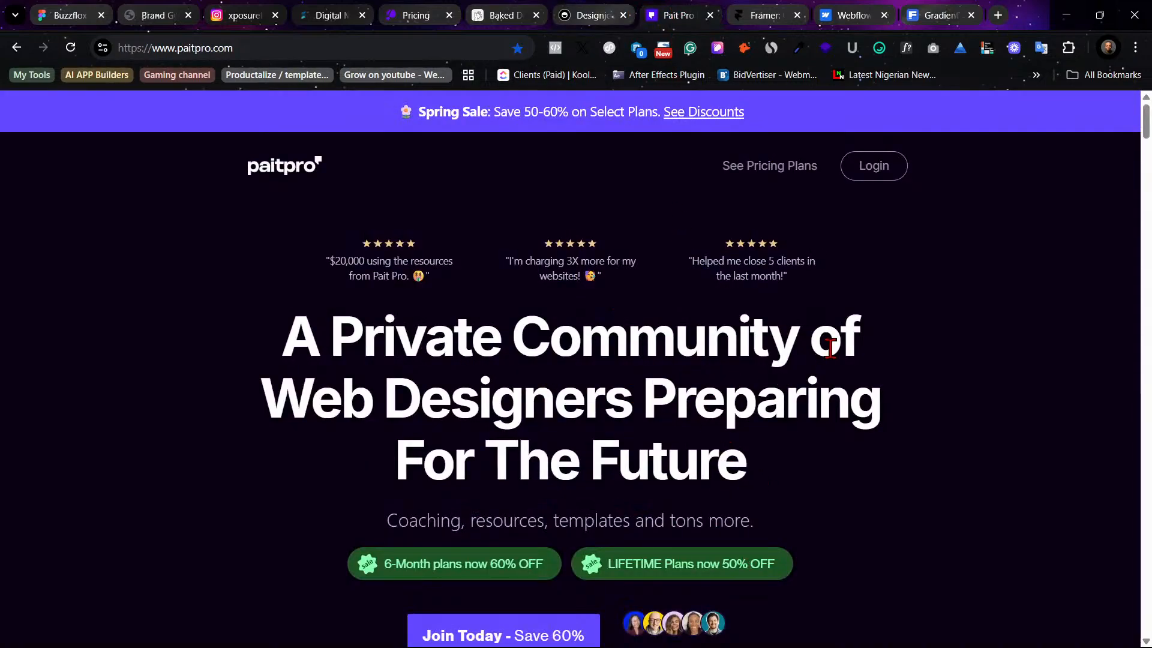
pyautogui.scroll(-3, 797, 380)
pyautogui.scroll(-4, 797, 390)
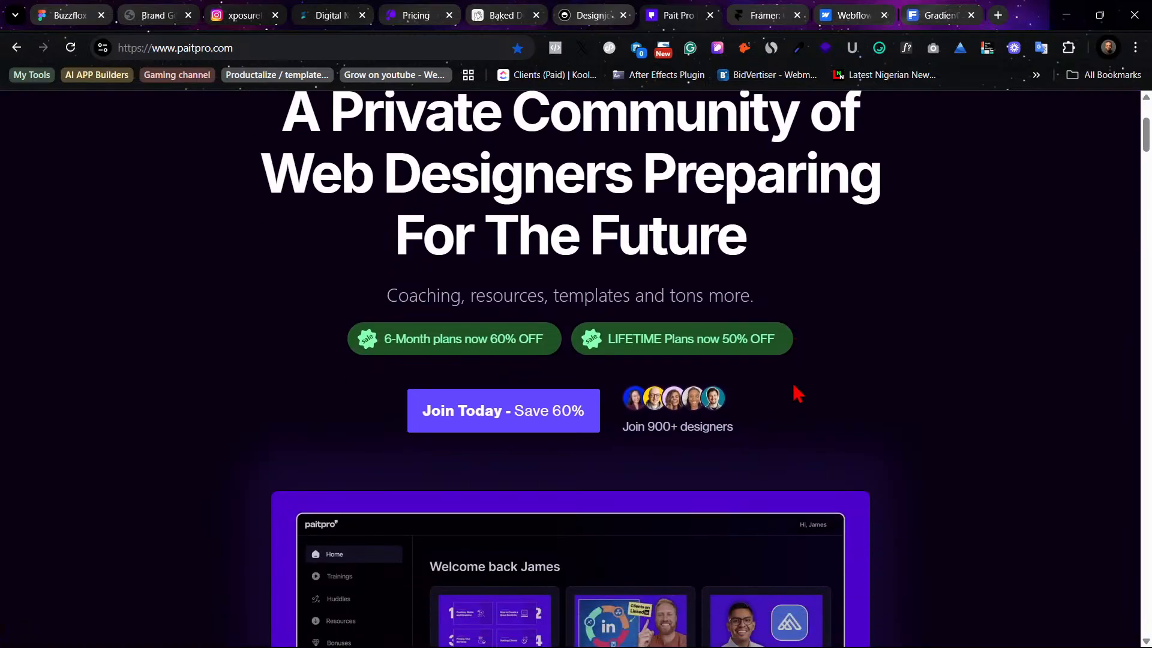
pyautogui.scroll(-9, 795, 398)
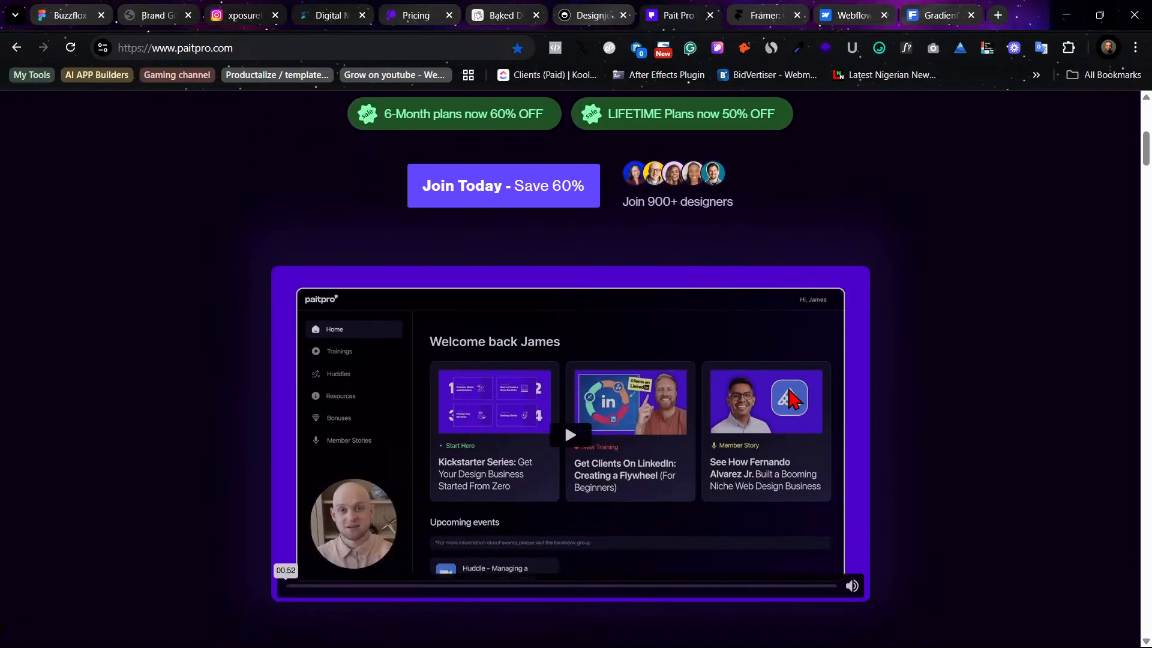
pyautogui.scroll(-8, 794, 405)
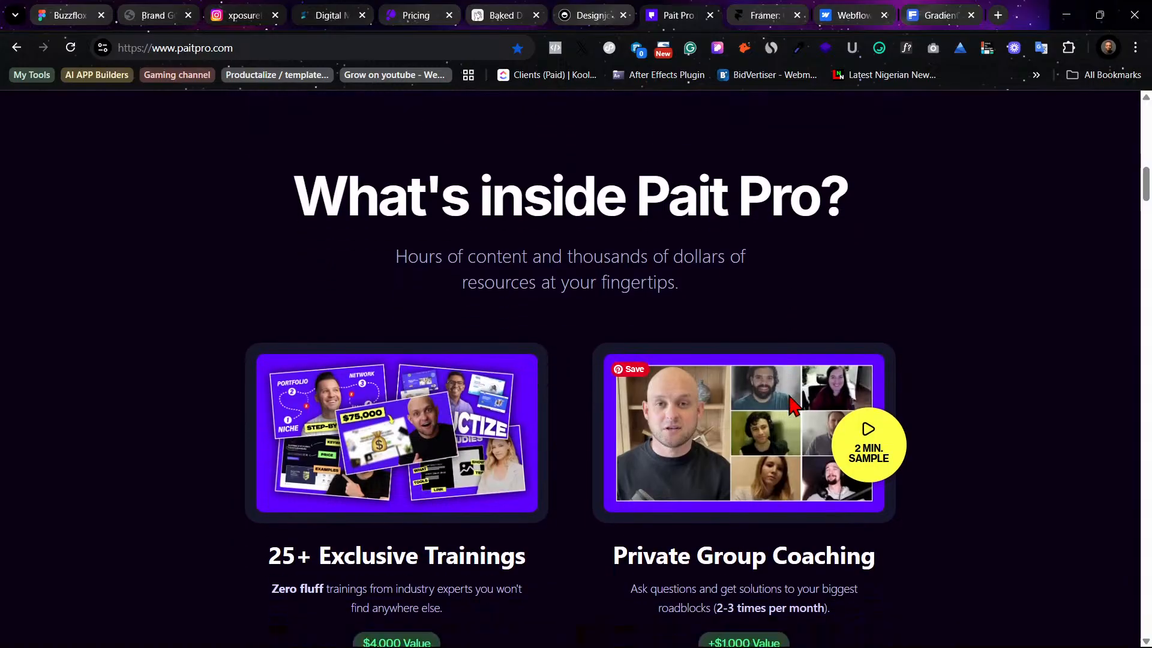
pyautogui.scroll(-7, 766, 416)
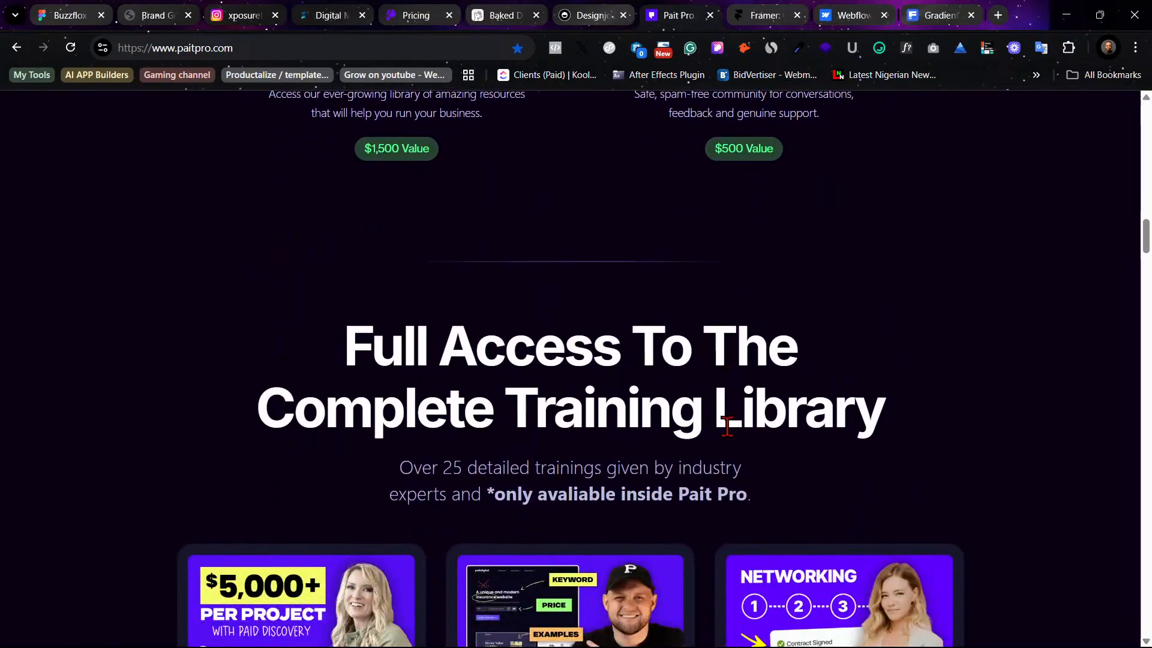
pyautogui.scroll(-2, 728, 420)
pyautogui.scroll(-13, 944, 408)
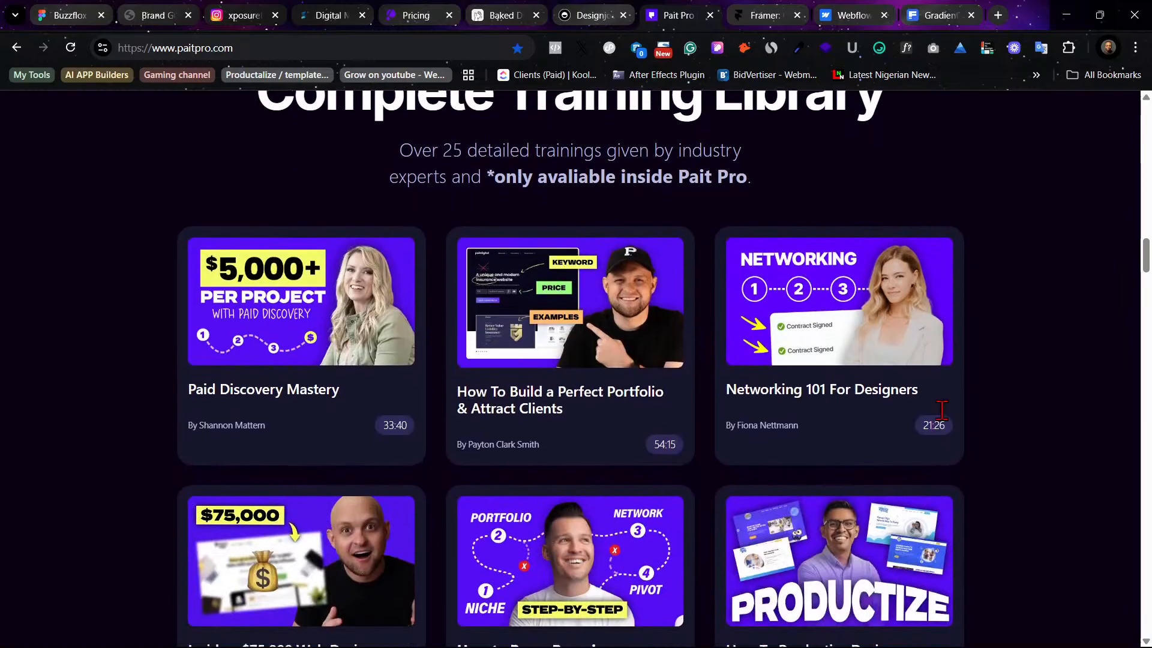
pyautogui.scroll(-6, 930, 437)
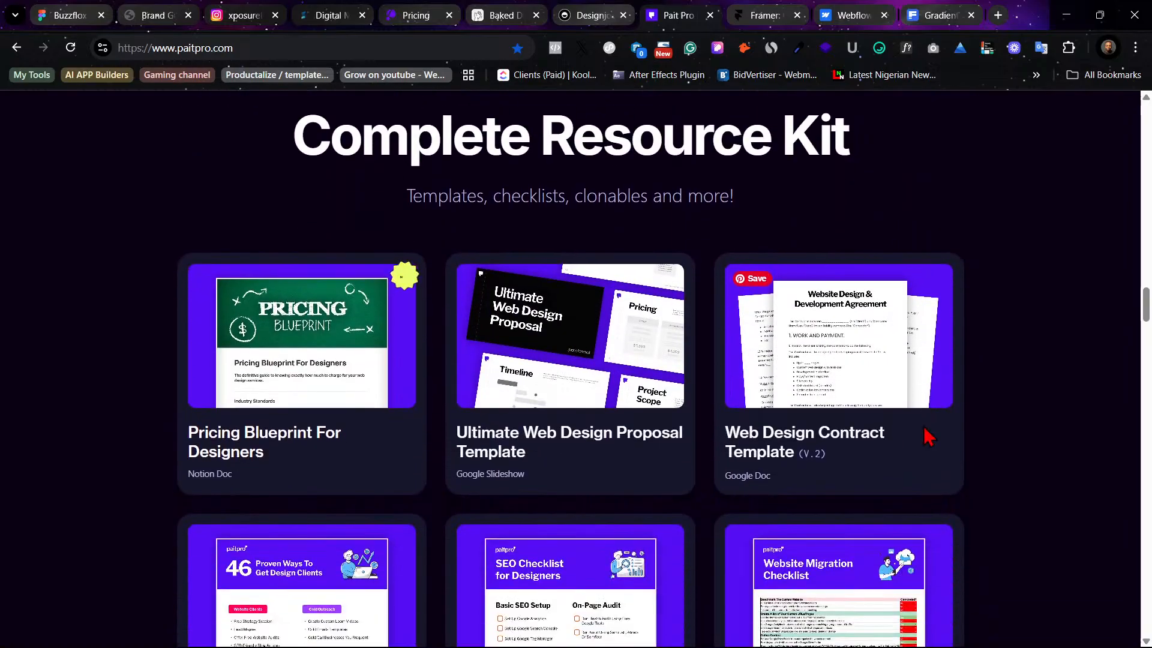
pyautogui.scroll(8, 903, 450)
pyautogui.scroll(12, 904, 444)
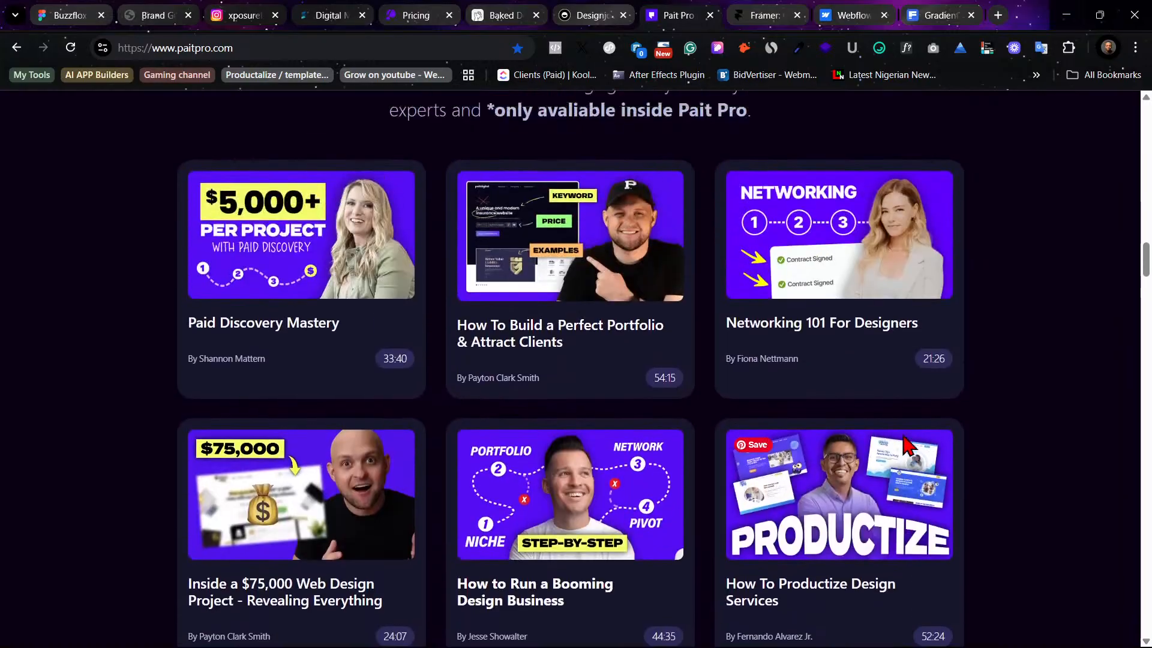
# Revisit the Brand Guidelines PDF's cover and stage banner mockup, then return to Pait Pro's training library for comparison
pyautogui.click(129, 12)
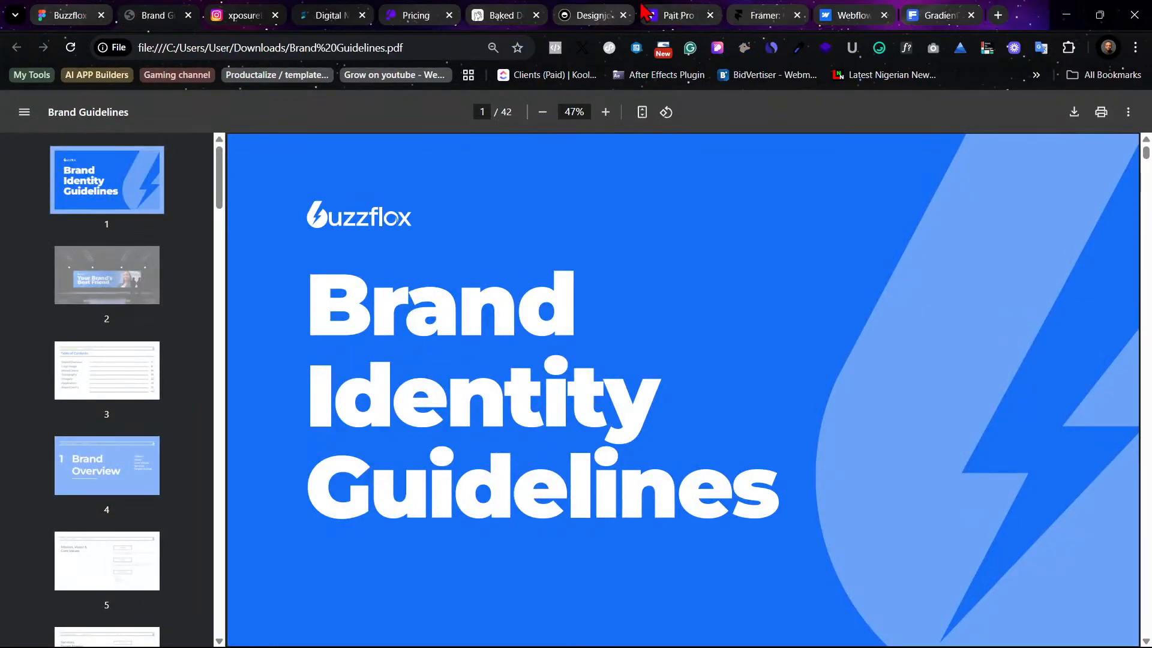
pyautogui.scroll(-8, 774, 240)
pyautogui.scroll(3, 749, 247)
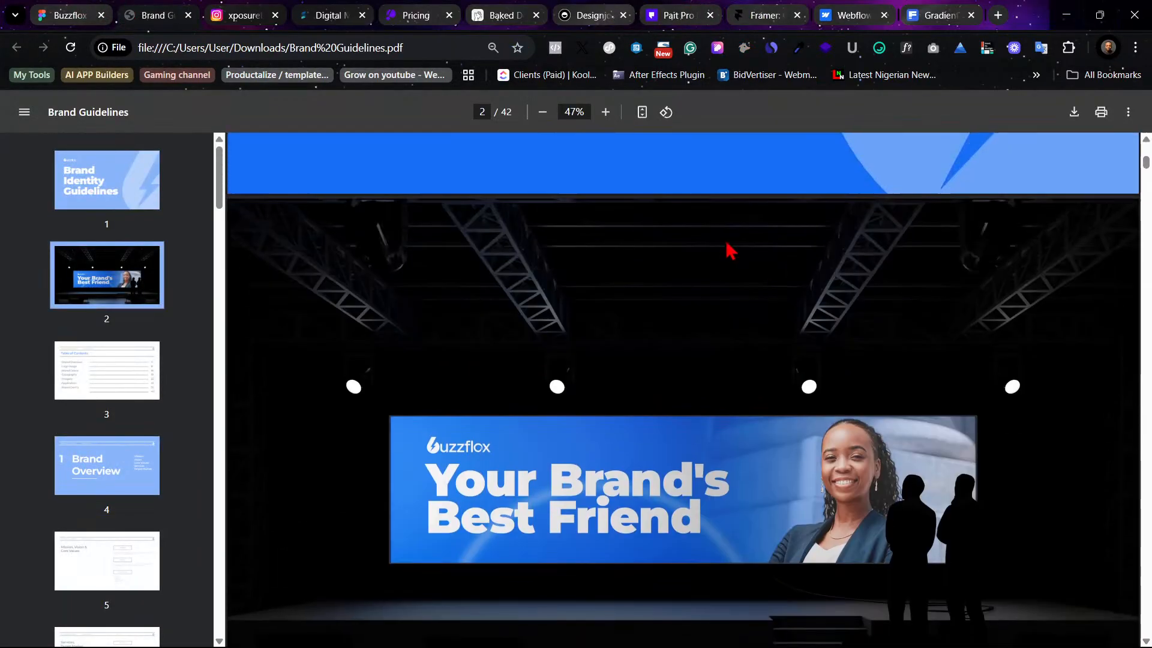
pyautogui.click(700, 8)
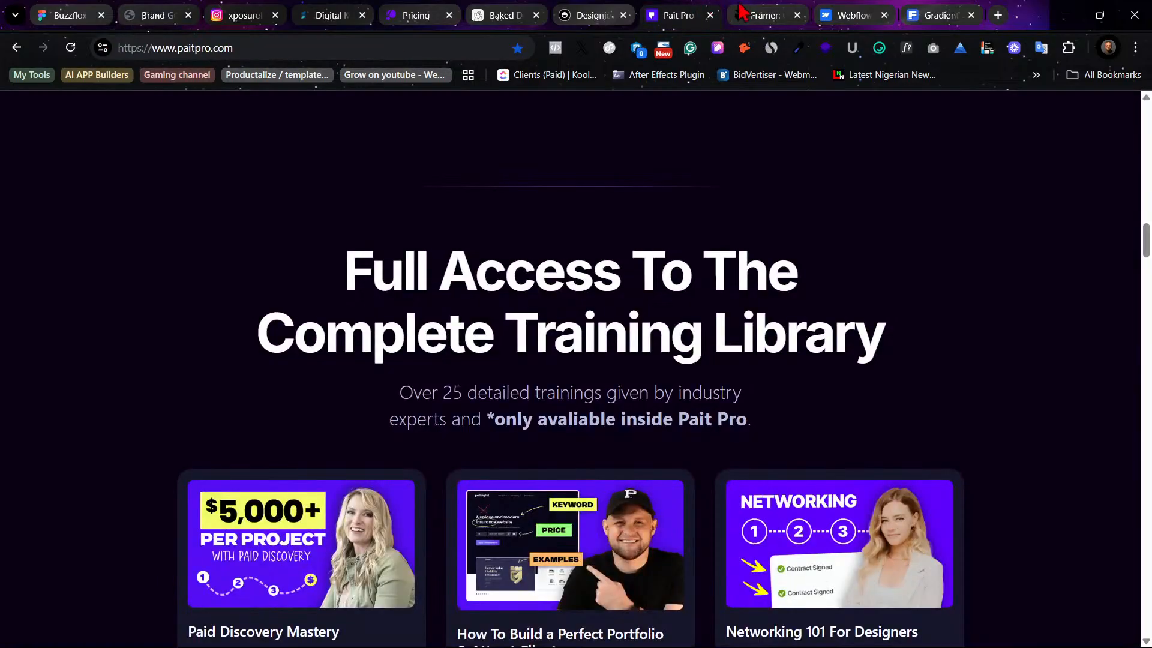
# Switch to the Framer website and examine its hero, canvas preview, customer logos, design feature carousel and Academy section
pyautogui.click(755, 7)
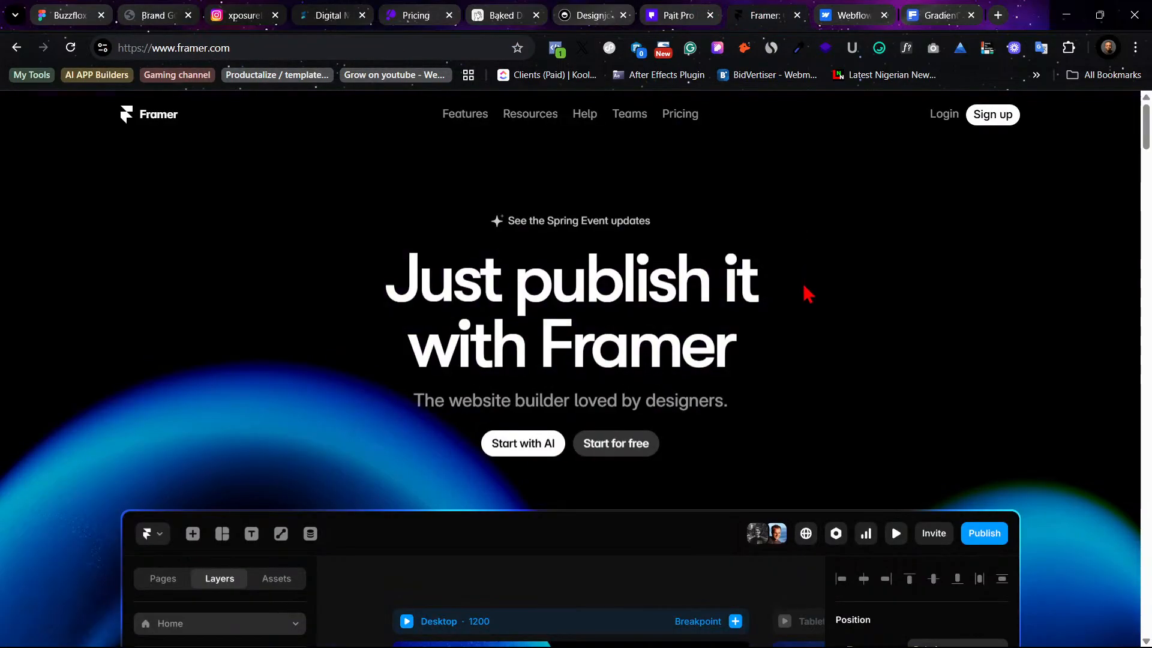
pyautogui.scroll(-10, 808, 294)
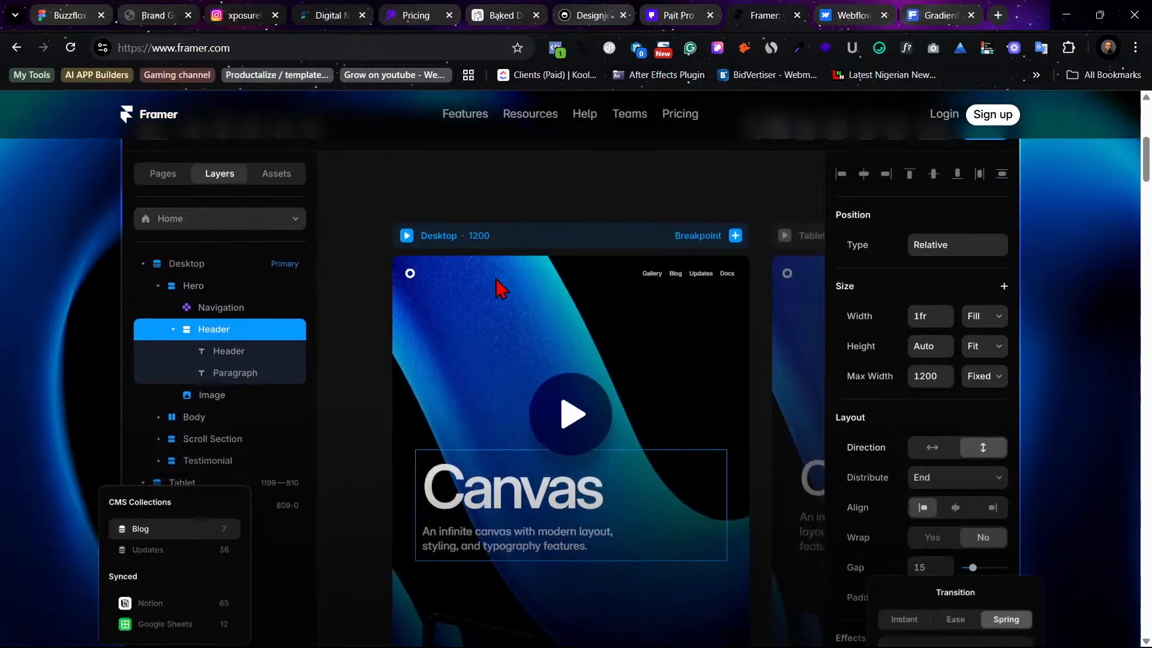
pyautogui.scroll(-8, 497, 279)
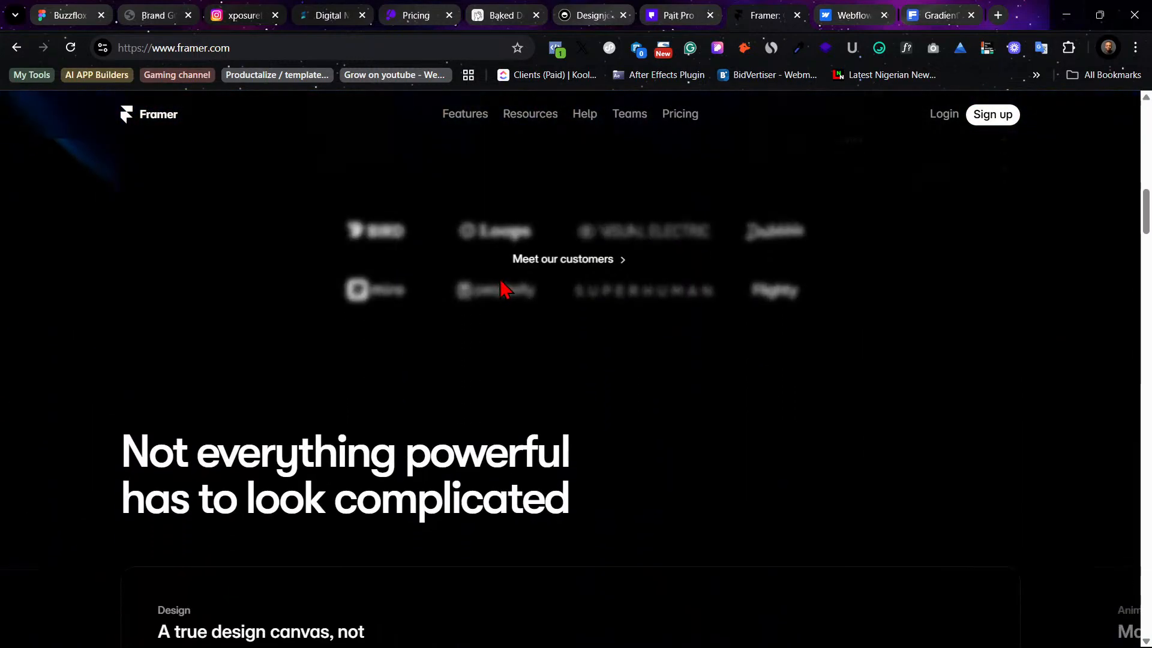
pyautogui.scroll(-10, 504, 287)
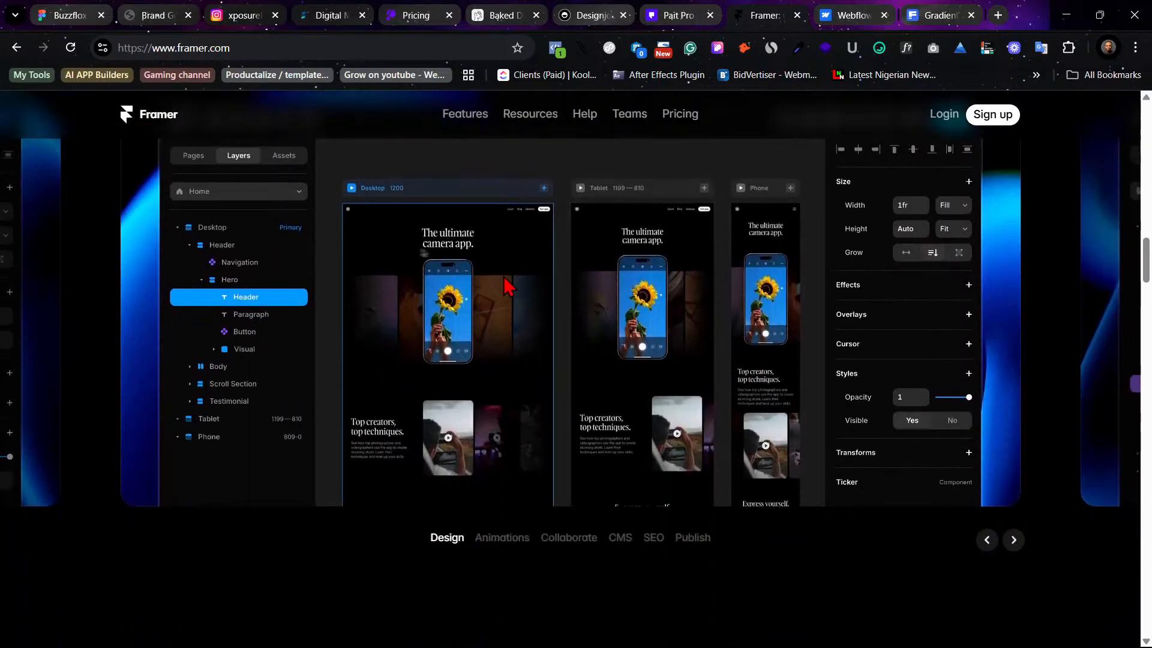
pyautogui.scroll(-12, 504, 287)
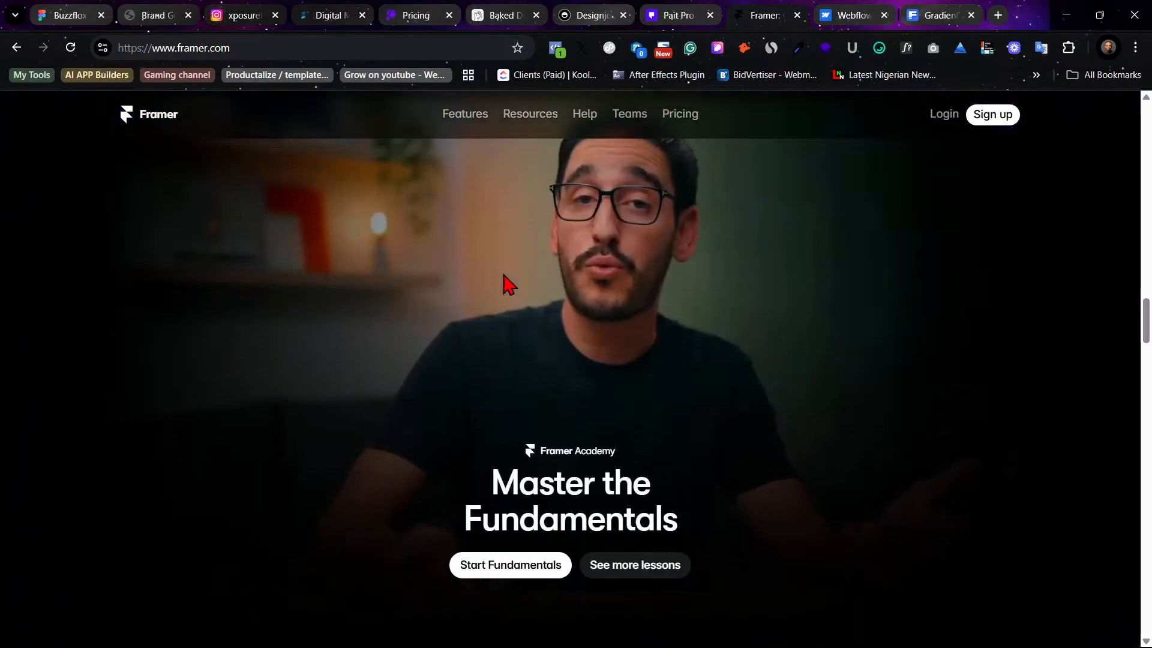
# Examine Framer's showcase of standout websites, including the Family Style, Maddle, Perplexity, Tiempo and Rekorder cards
pyautogui.scroll(-12, 504, 285)
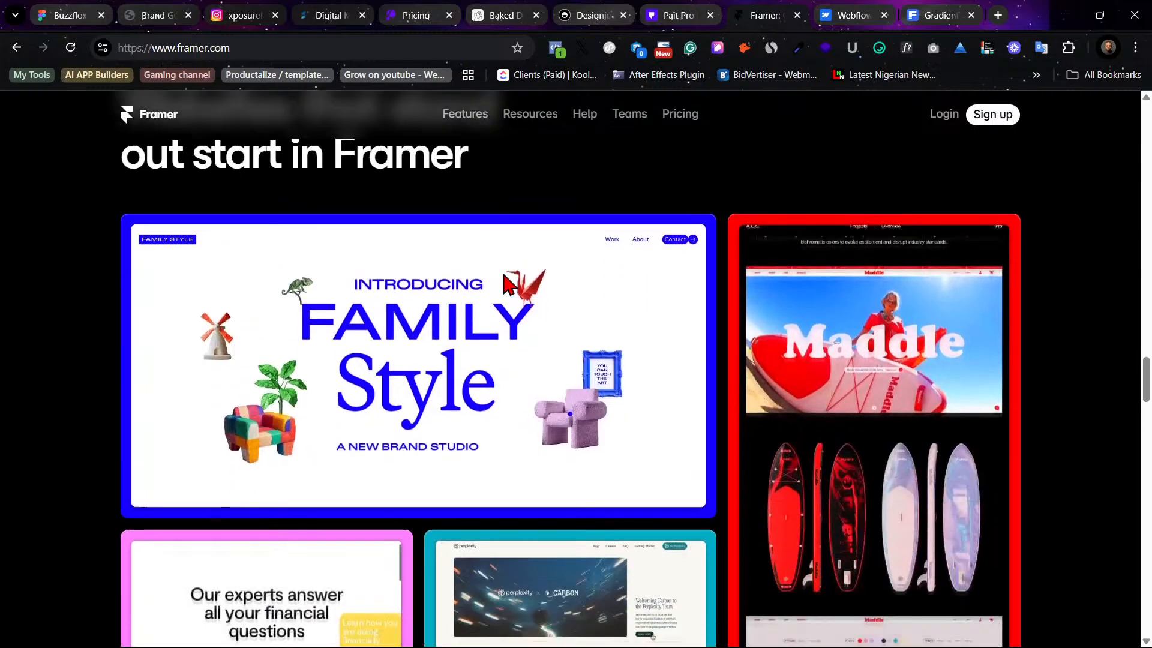
pyautogui.scroll(-9, 509, 285)
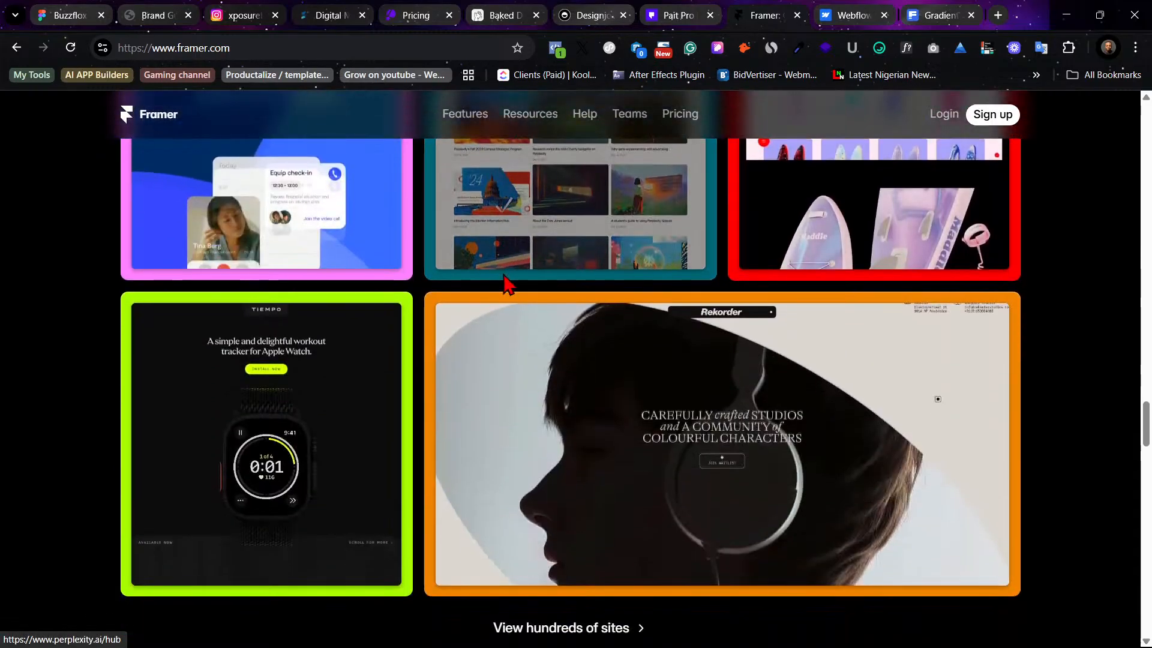
pyautogui.scroll(5, 219, 366)
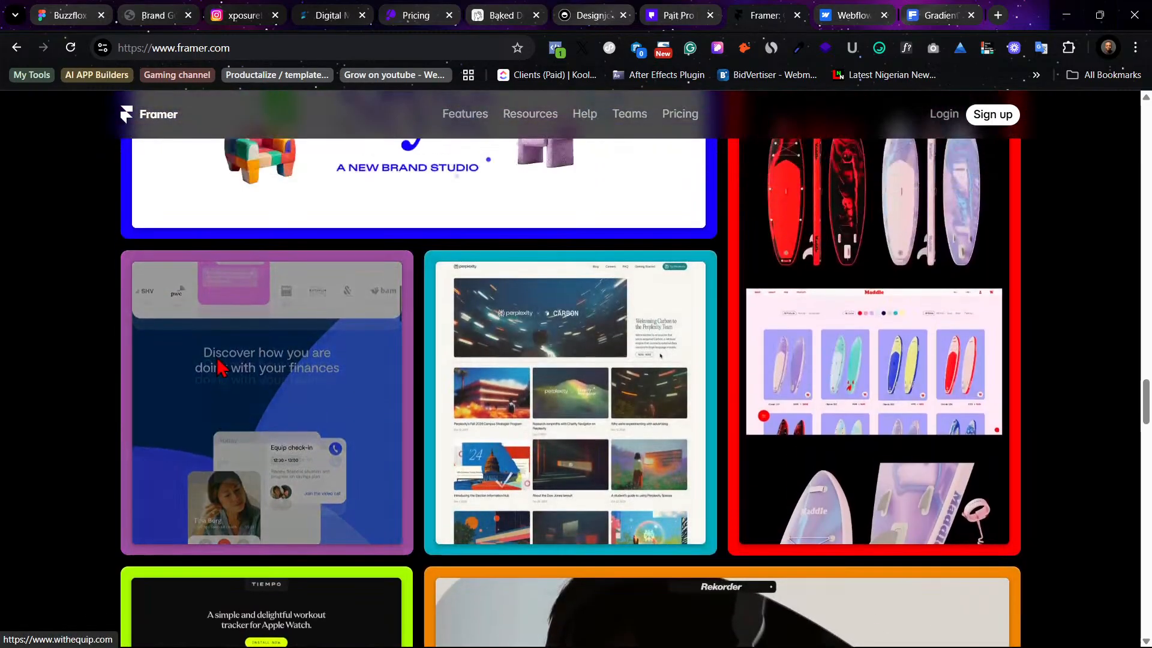
pyautogui.scroll(5, 219, 366)
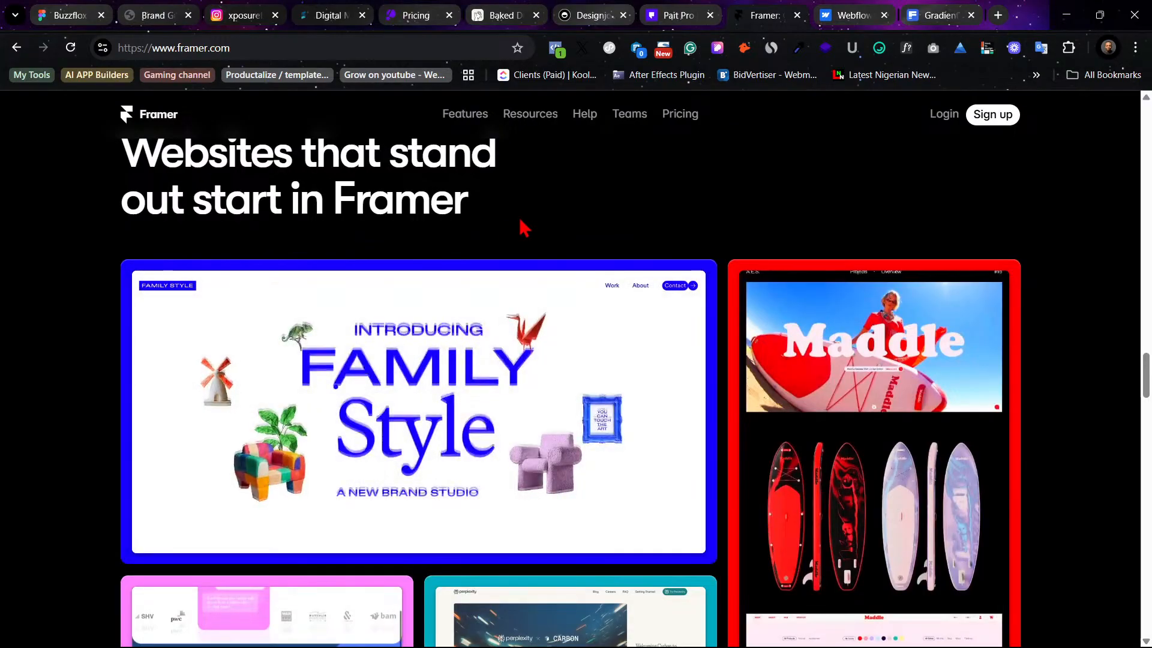
pyautogui.scroll(-3, 588, 360)
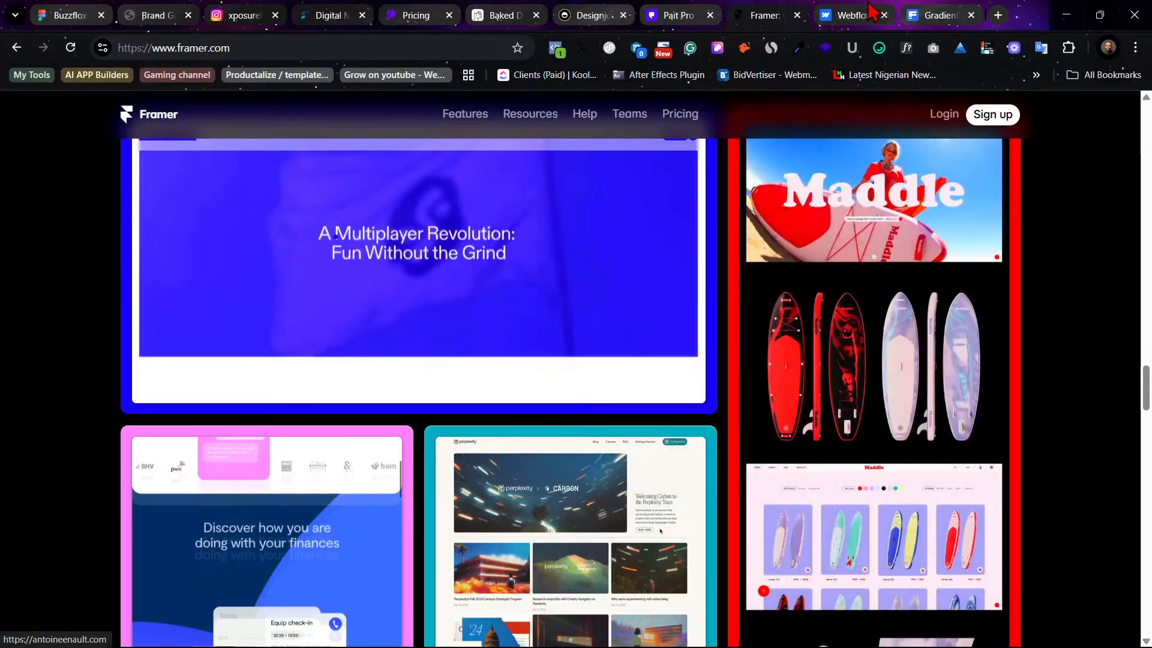
# Switch to the Webflow website and examine its hero, client logos, platform feature sections, customer testimonial and AI banner
pyautogui.click(871, 12)
pyautogui.scroll(-1, 682, 329)
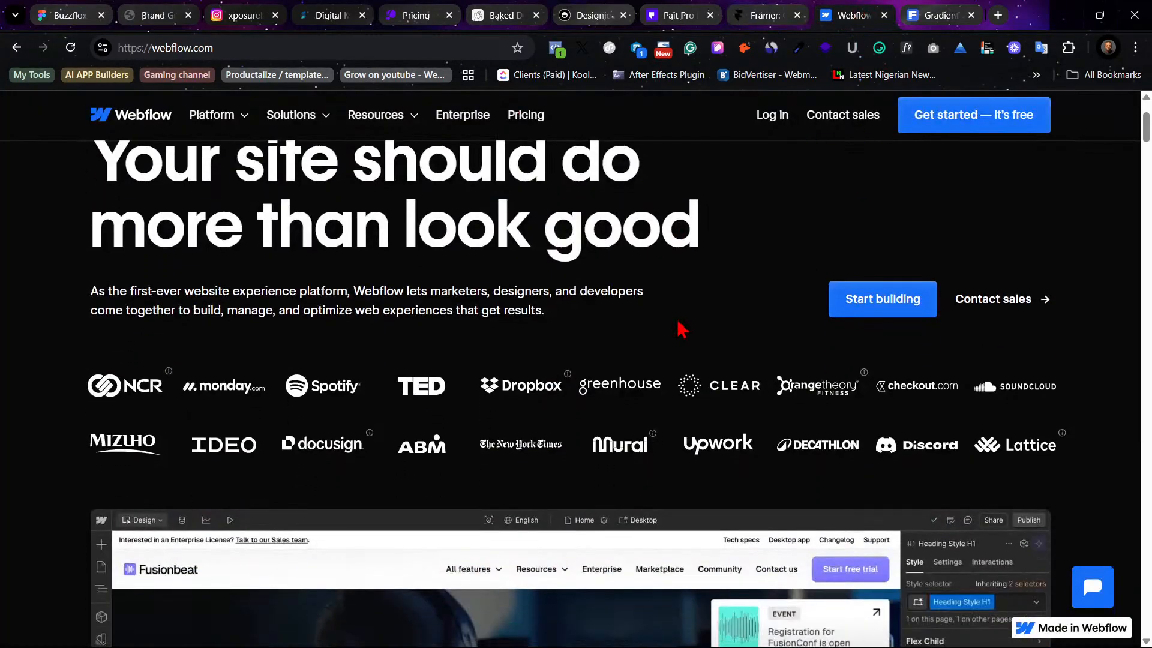
pyautogui.scroll(-8, 723, 347)
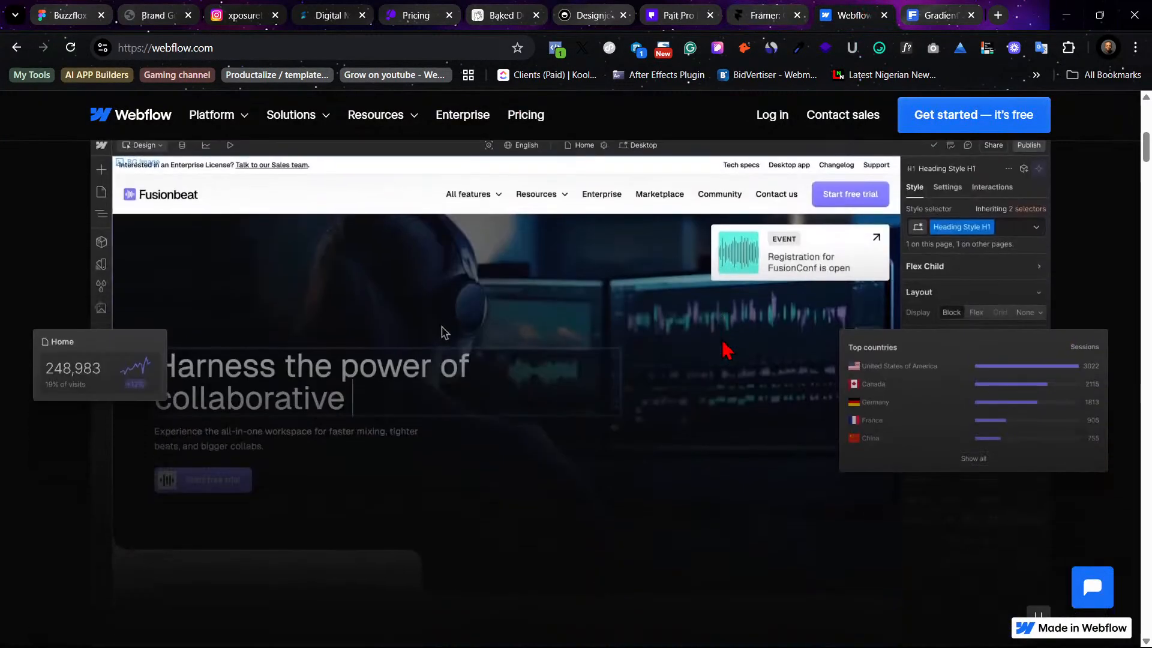
pyautogui.scroll(-10, 727, 350)
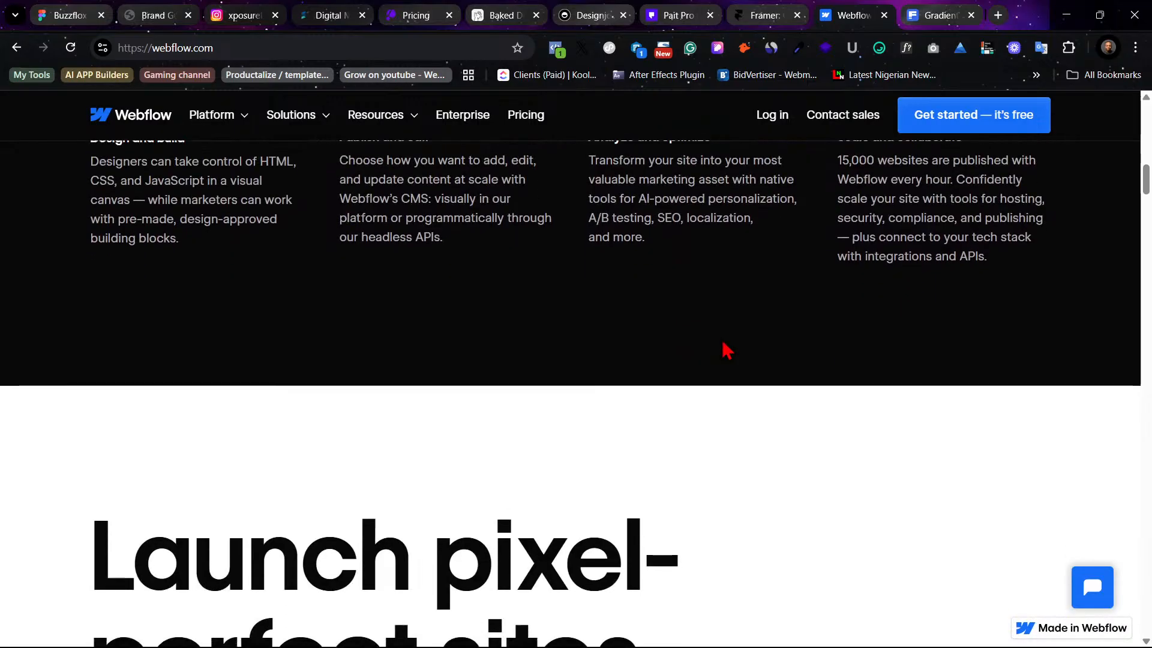
pyautogui.scroll(-10, 727, 350)
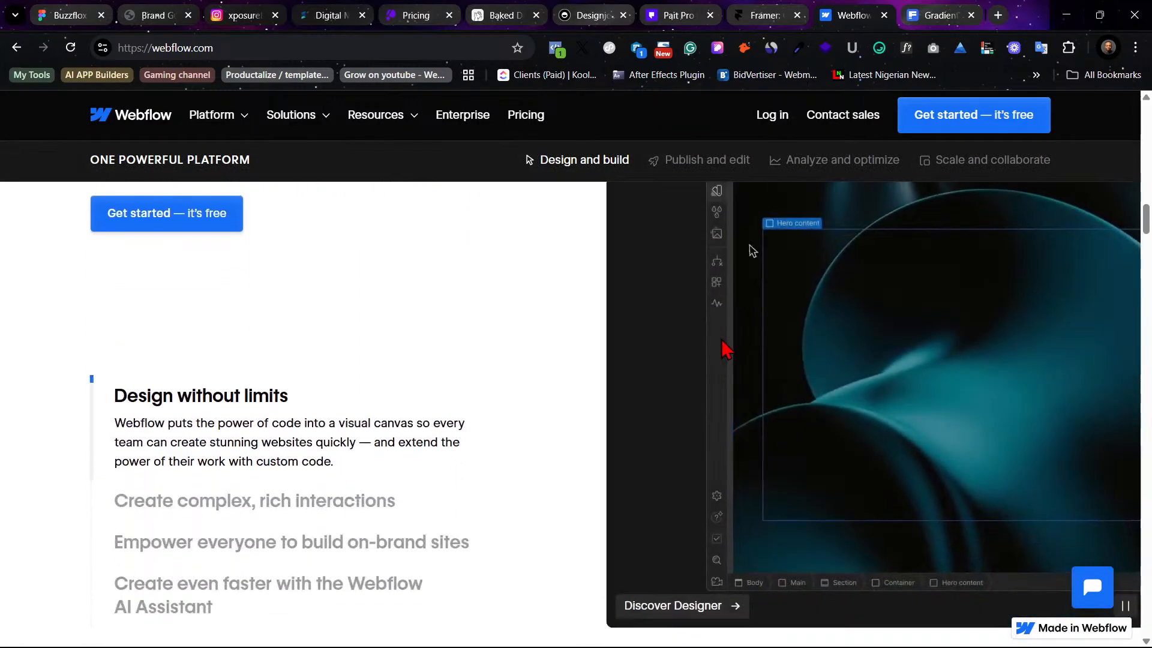
pyautogui.scroll(-10, 727, 350)
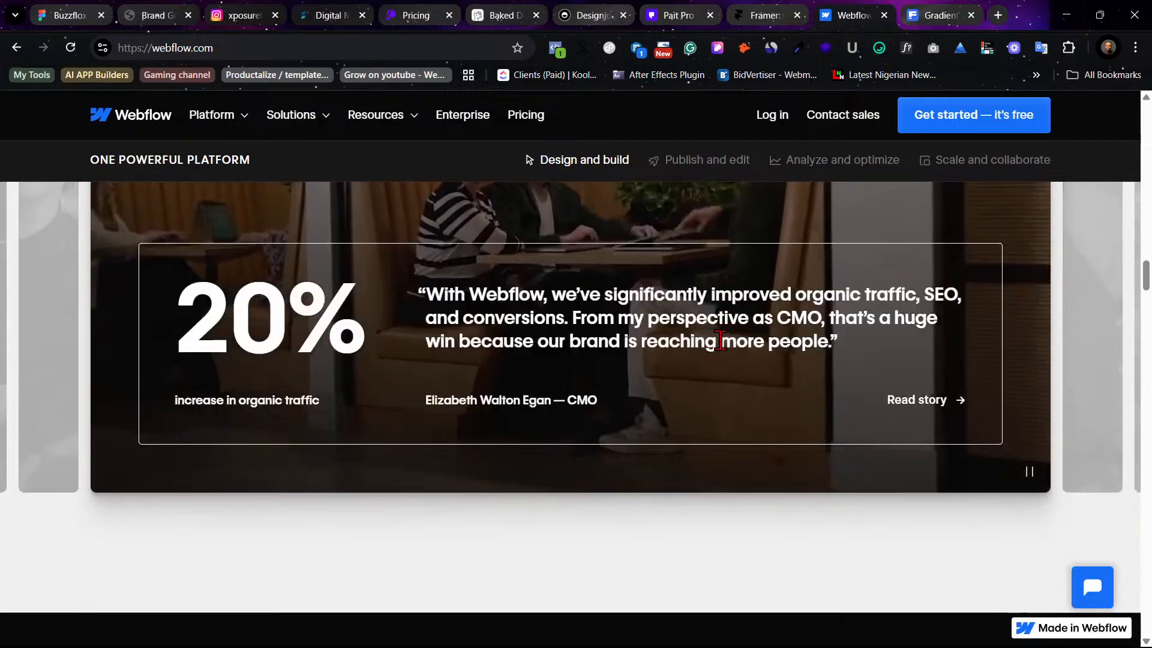
pyautogui.scroll(-15, 727, 350)
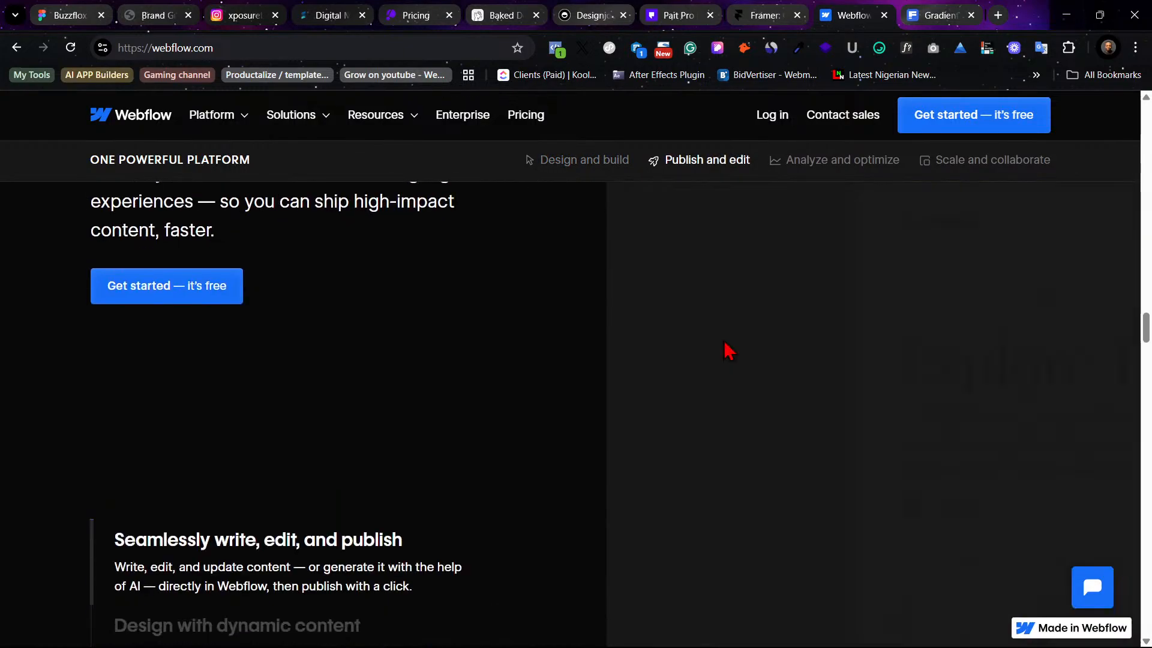
pyautogui.scroll(-15, 727, 350)
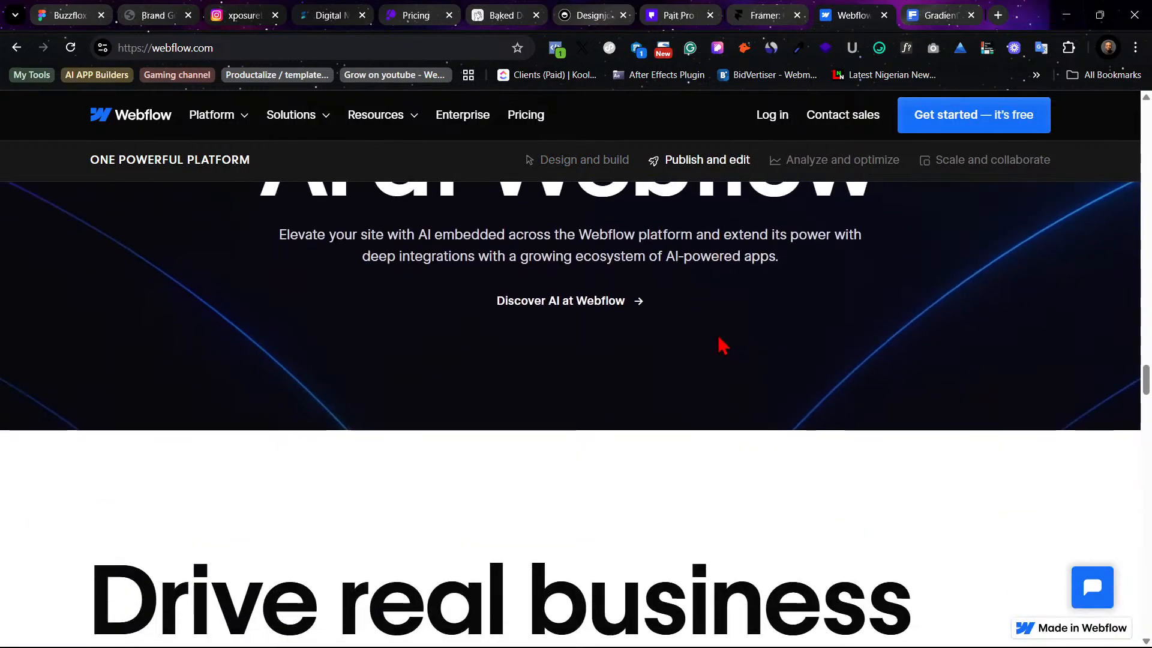
pyautogui.scroll(-3, 739, 373)
pyautogui.scroll(10, 758, 402)
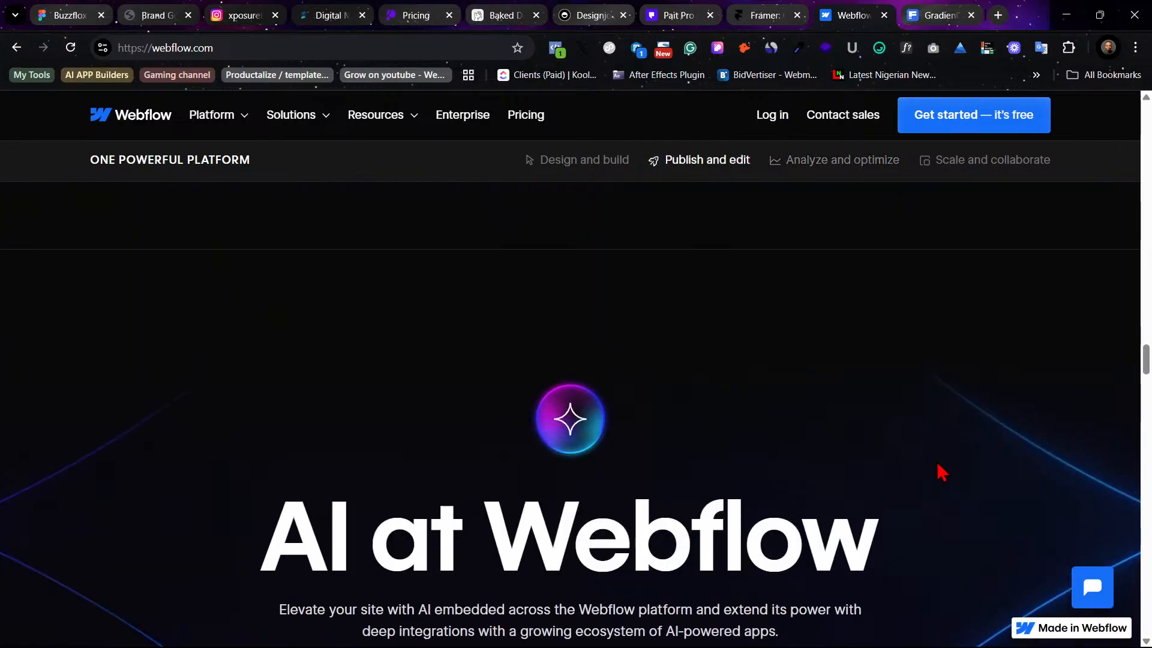
pyautogui.scroll(20, 1131, 384)
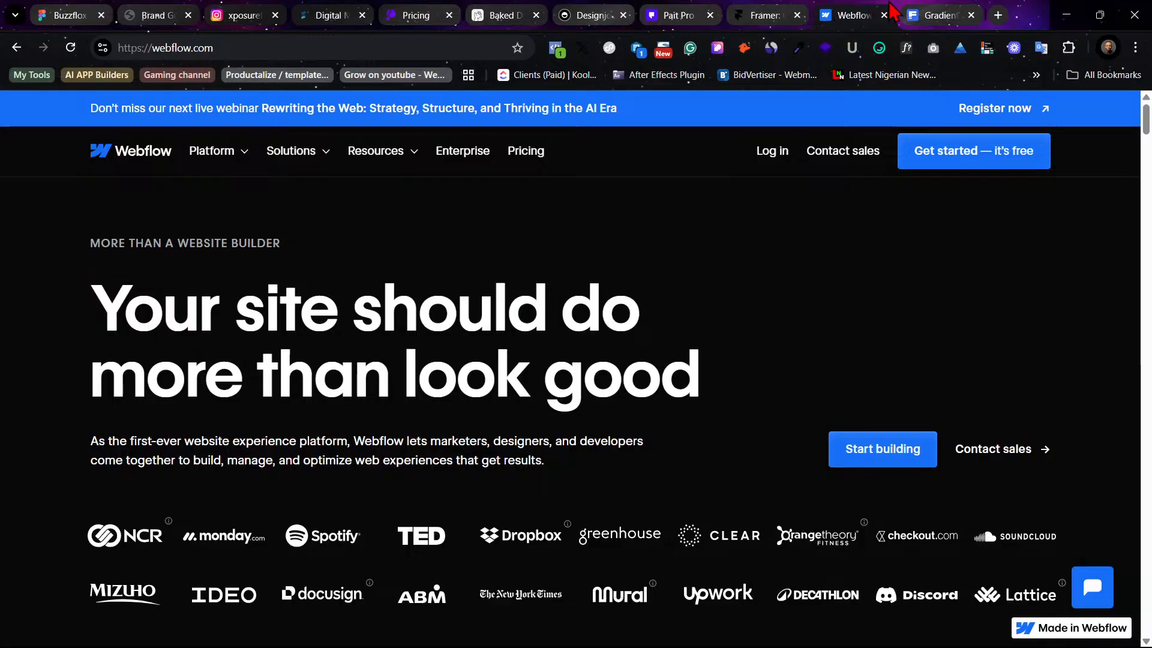
# Glance at the Brand Guidelines PDF, then switch to the Buzzflox Figma file and select the website's Hero section for review
pyautogui.click(162, 11)
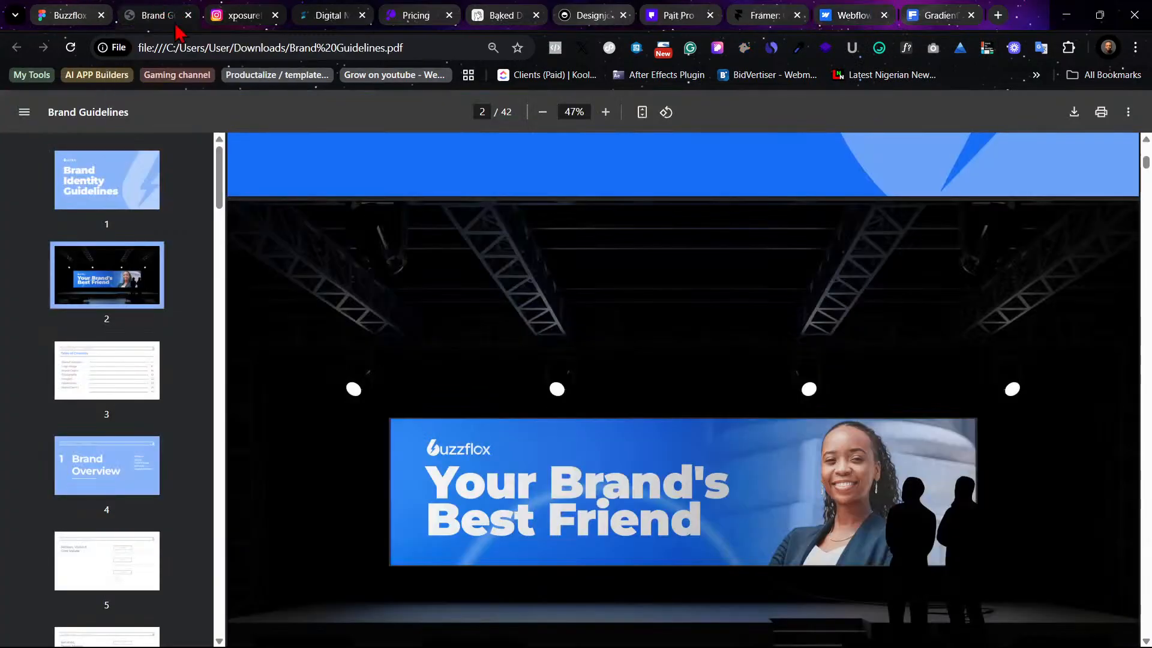
pyautogui.click(70, 15)
pyautogui.hscroll(10, 534, 411)
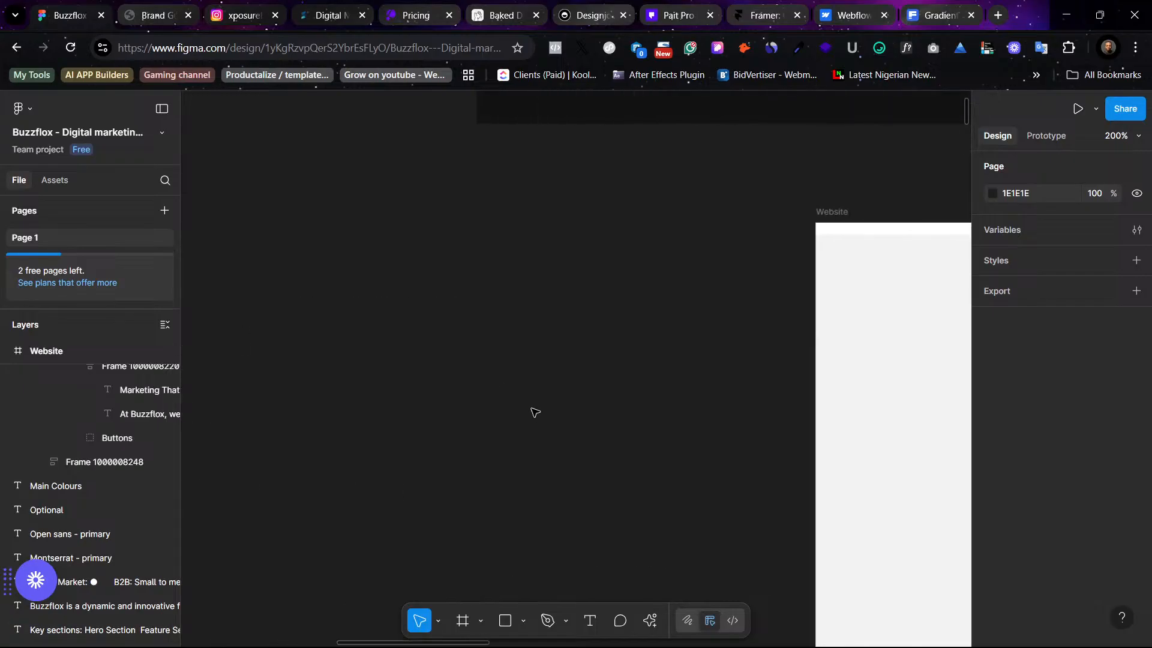
pyautogui.hscroll(5, 526, 411)
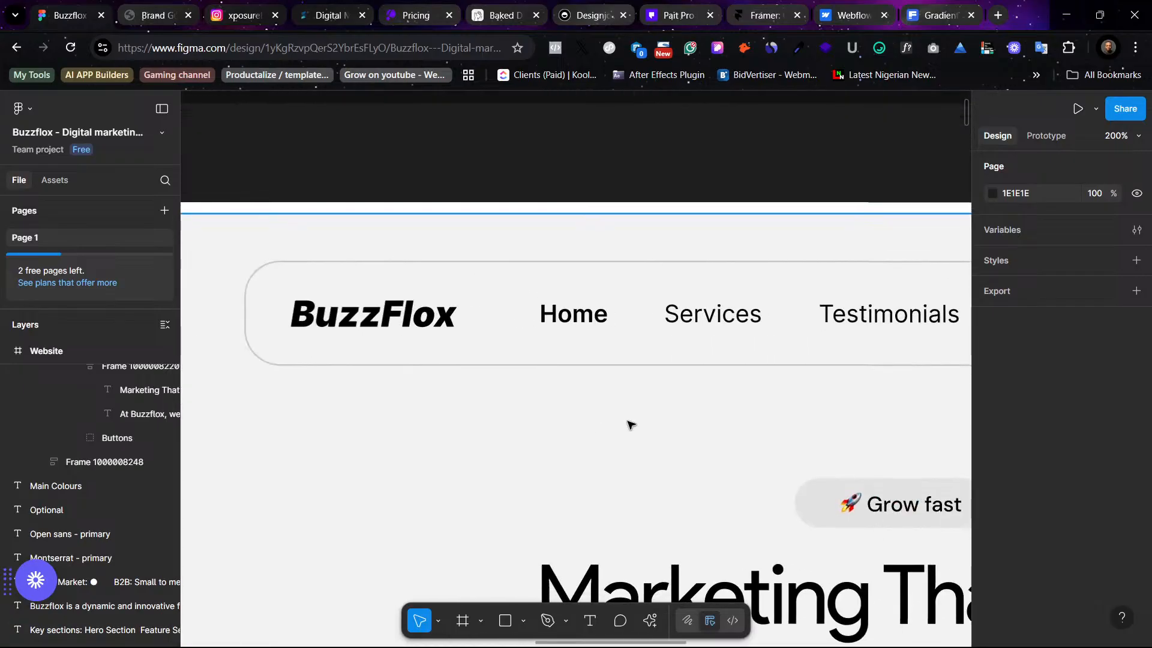
pyautogui.click(676, 332)
pyautogui.hotkey('shift', '2')
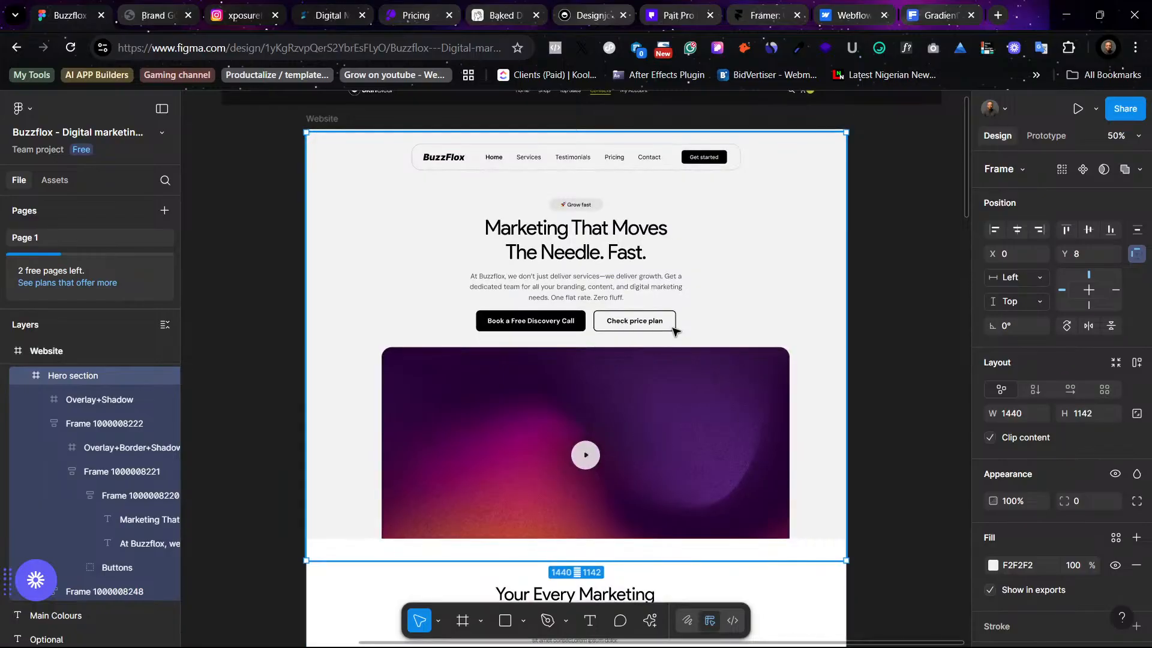
pyautogui.scroll(2, 675, 332)
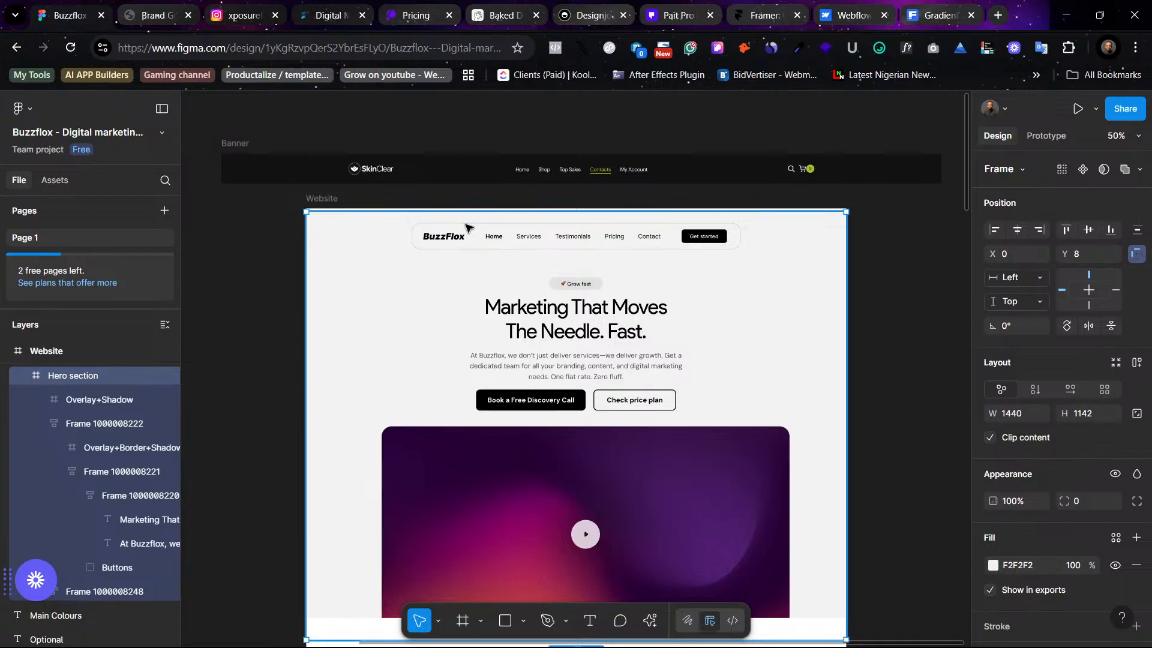
# Duplicate the Website frame and delete the copied page sections below the hero
pyautogui.click(330, 200)
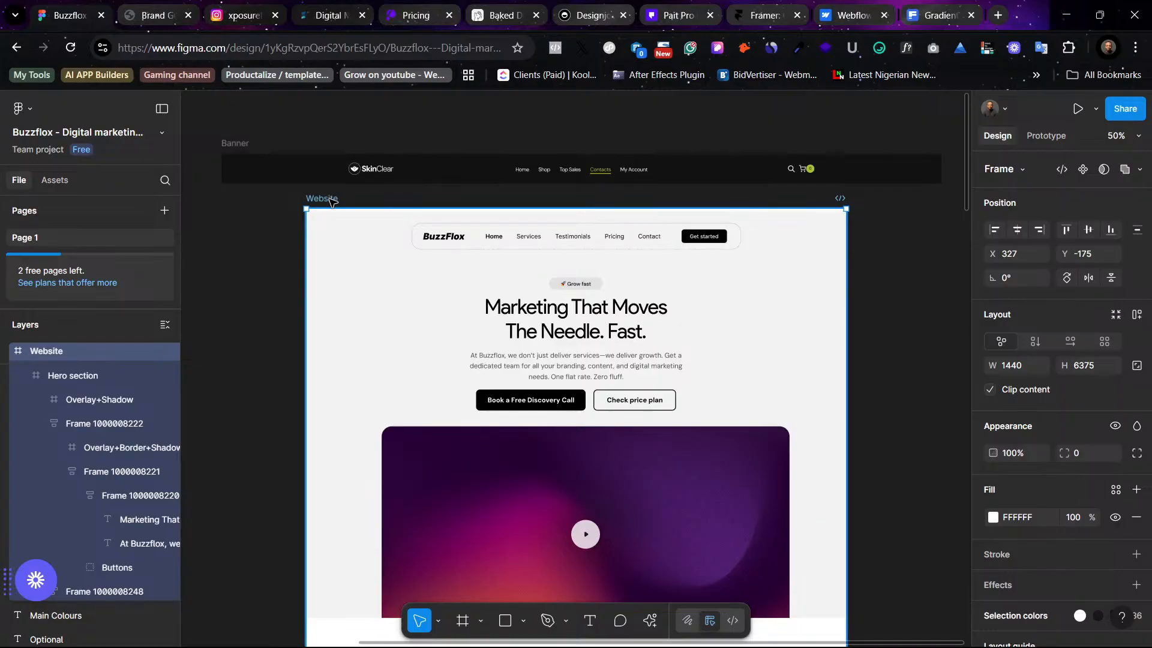
pyautogui.hscroll(-3, 373, 197)
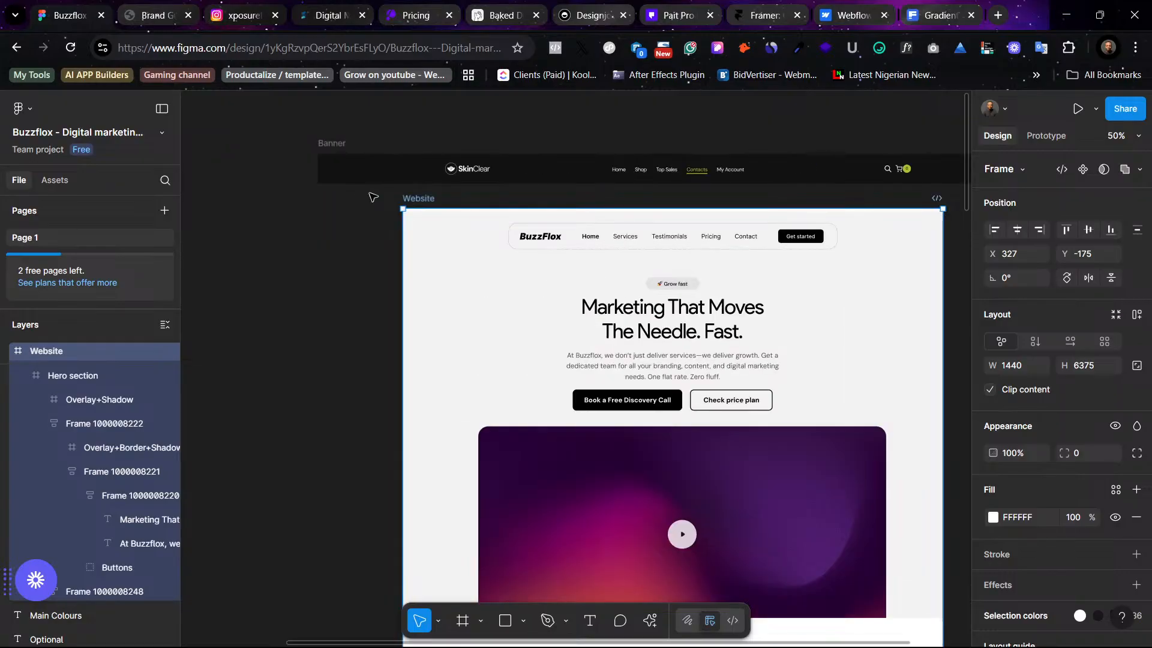
pyautogui.hotkey('ctrl', 'd')
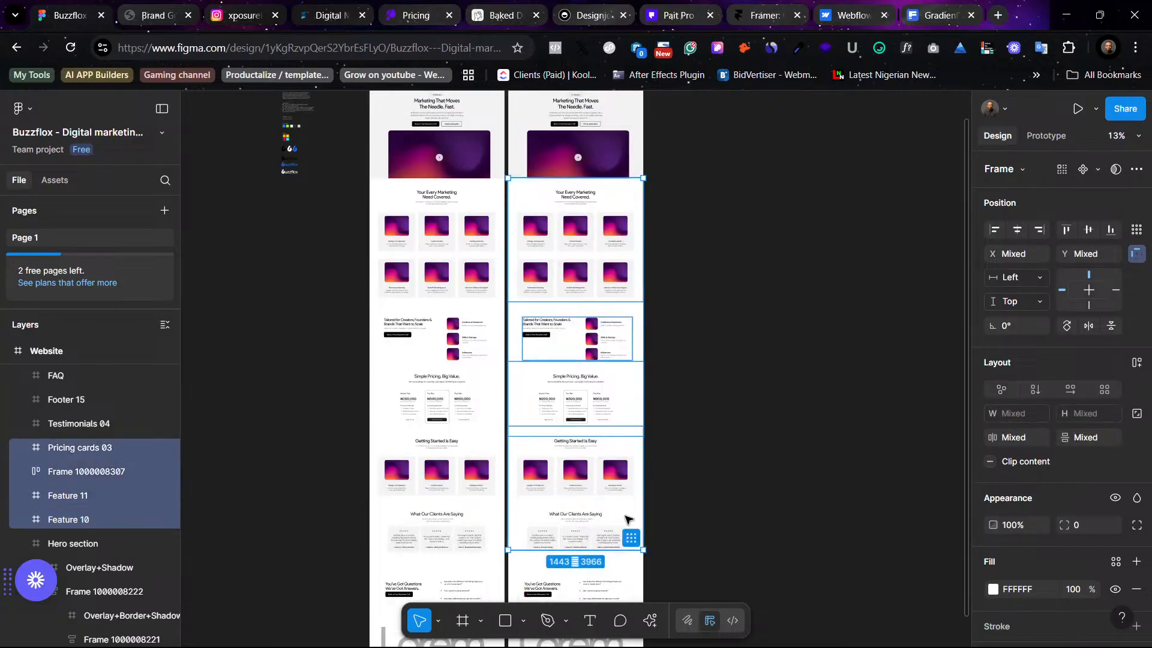
pyautogui.scroll(-1, 619, 525)
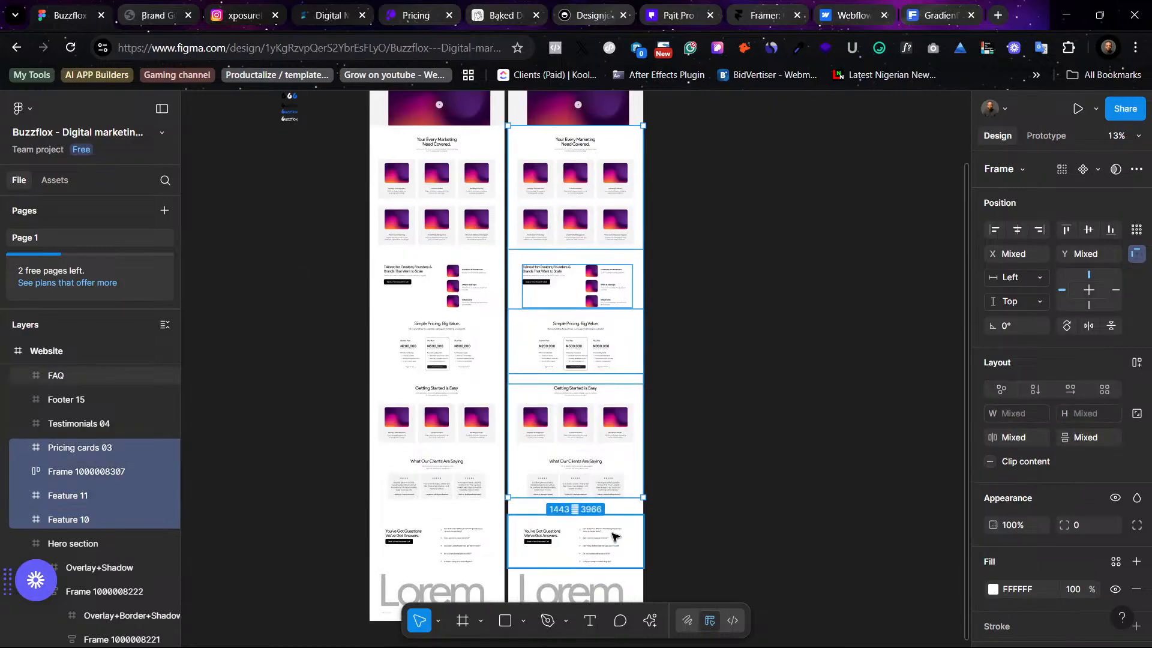
pyautogui.press('Delete')
pyautogui.scroll(-1, 612, 537)
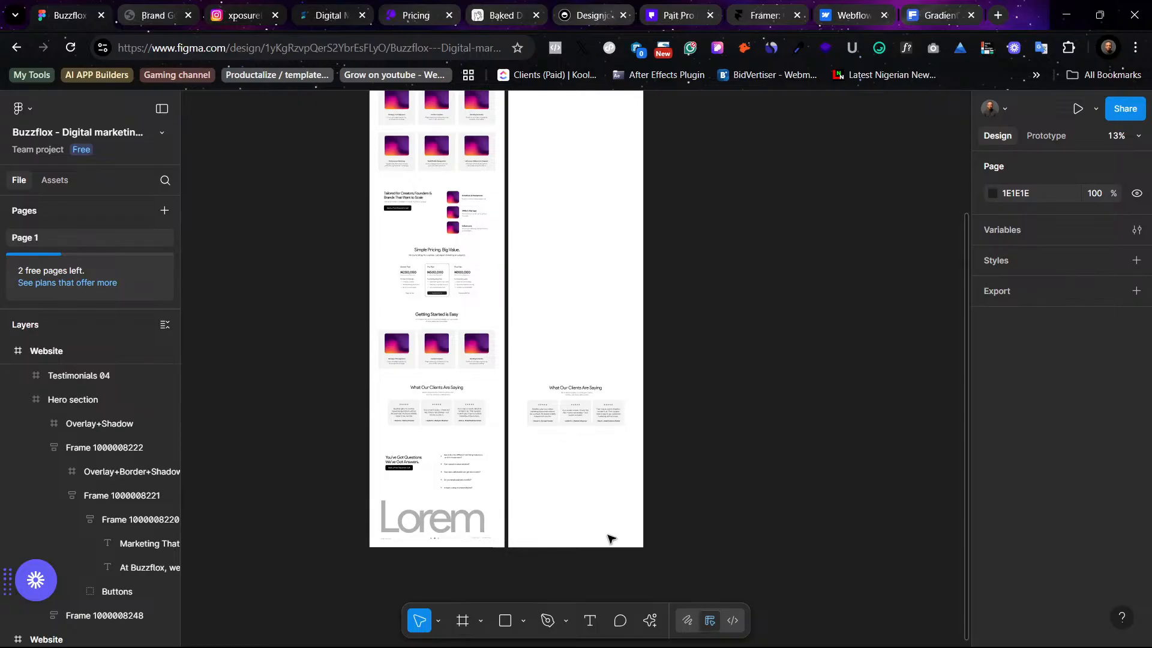
pyautogui.click(603, 427)
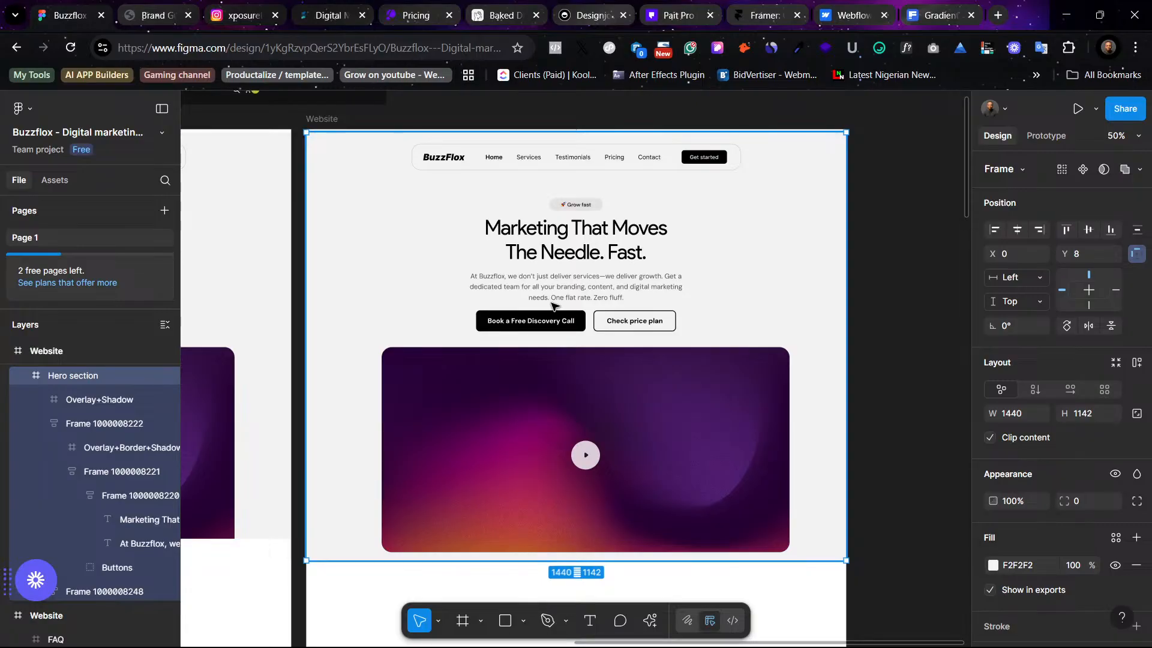
# Copy the Outer Space hex code #444444 from the Brand Guidelines PDF and reposition the duplicated dark grey swatch in Figma's Main Colours row
pyautogui.hotkey('ctrl', 'Tab')
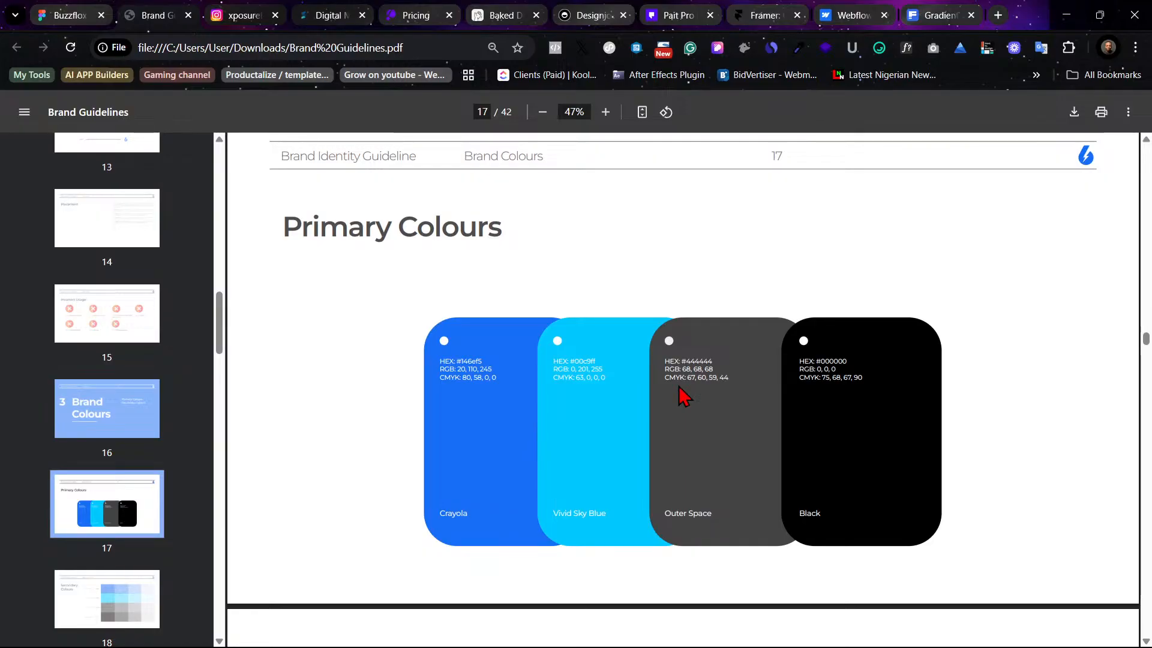
pyautogui.hotkey('ctrl', 'shift', 'Tab')
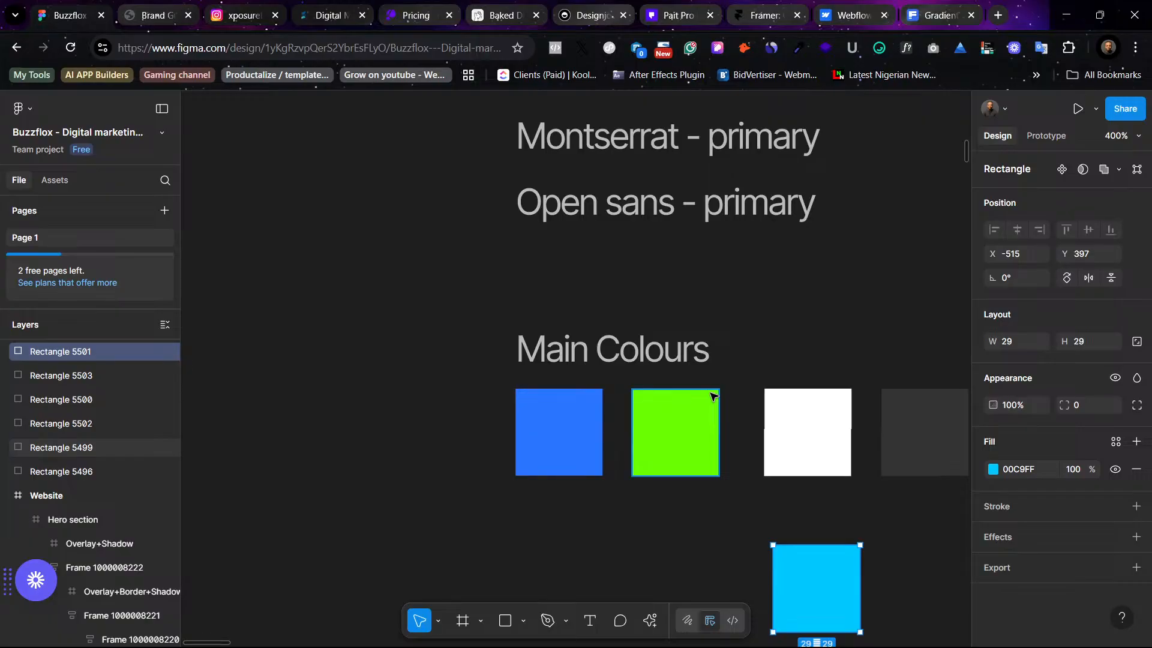
pyautogui.hotkey('ctrl', 'Tab')
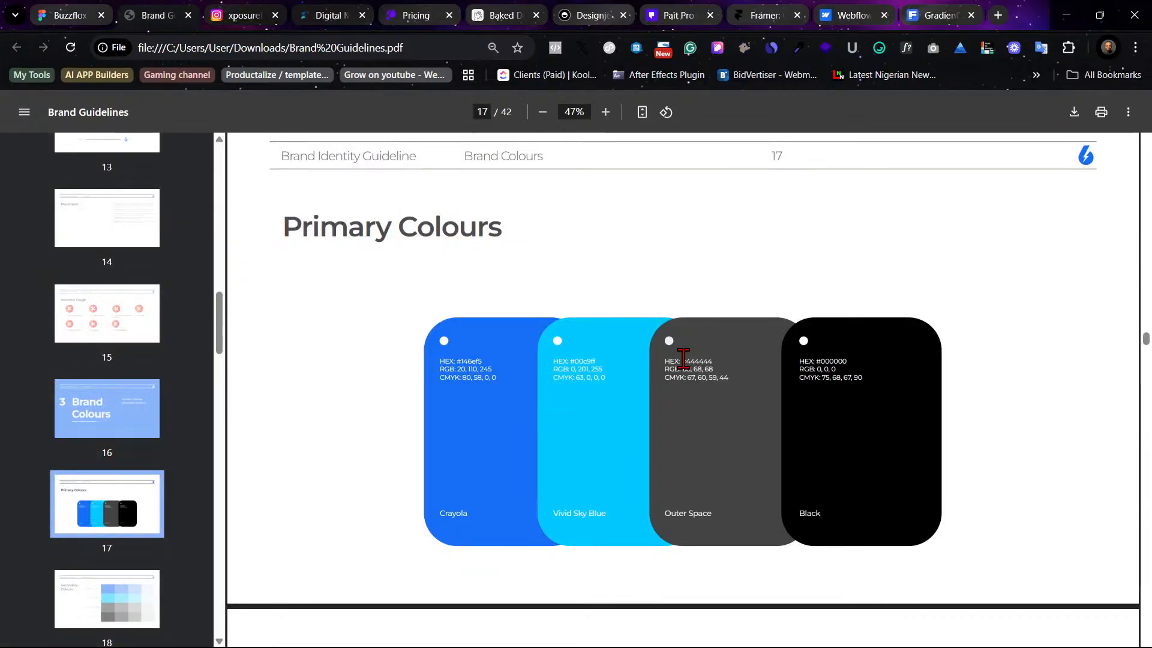
pyautogui.doubleClick(692, 361)
pyautogui.rightClick(703, 362)
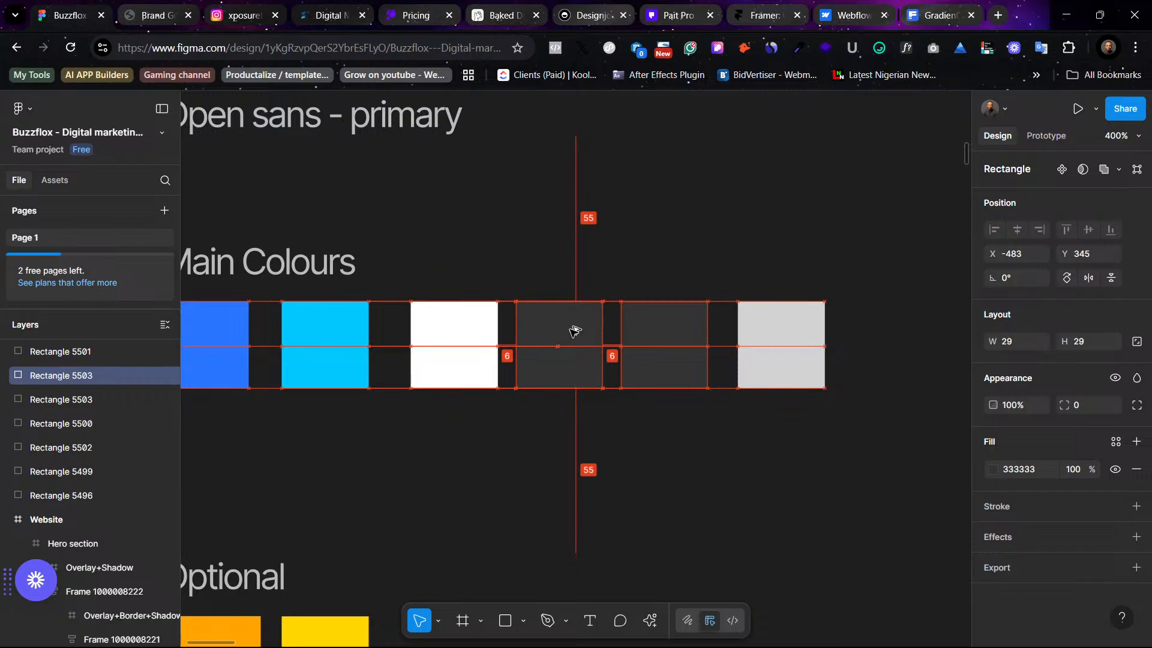
pyautogui.moveTo(574, 331); pyautogui.dragTo(700, 354)
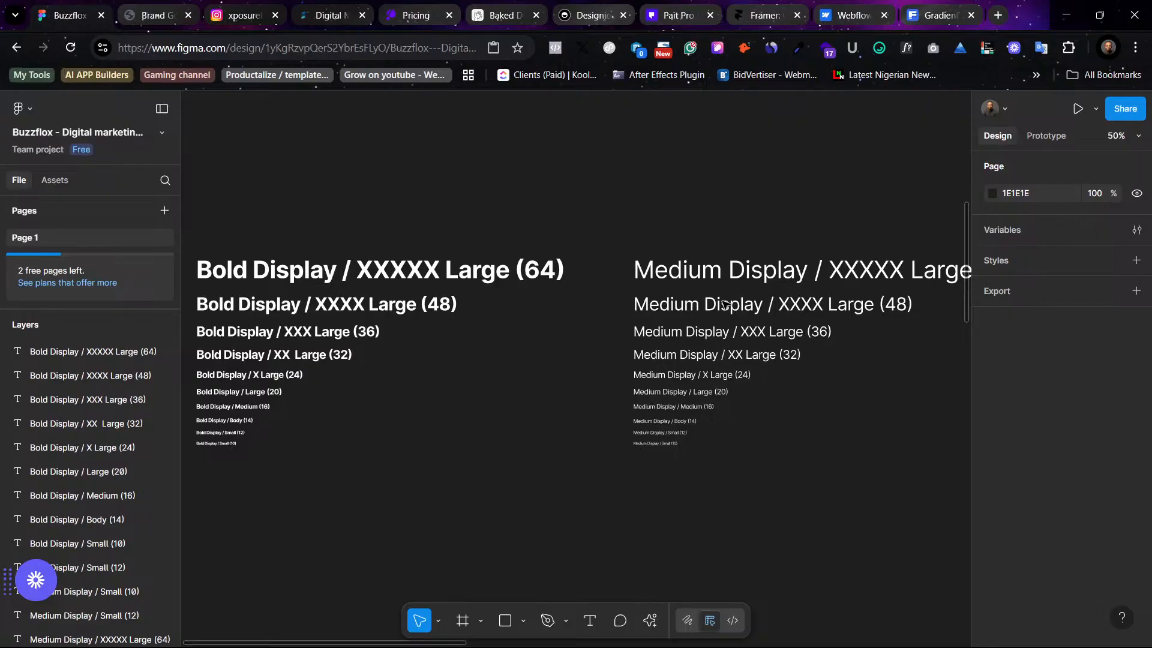
# Apply the Crayola blue colour style to the fill of the "Book a Free Discovery Call" button
pyautogui.hscroll(3, 720, 294)
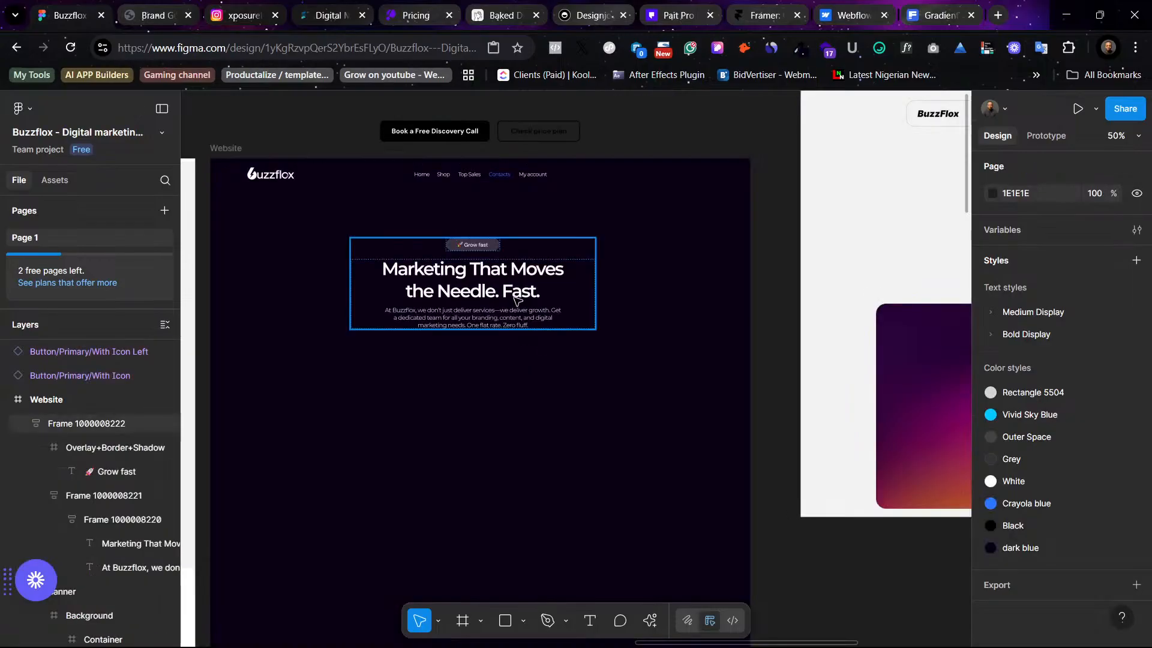
pyautogui.click(456, 129)
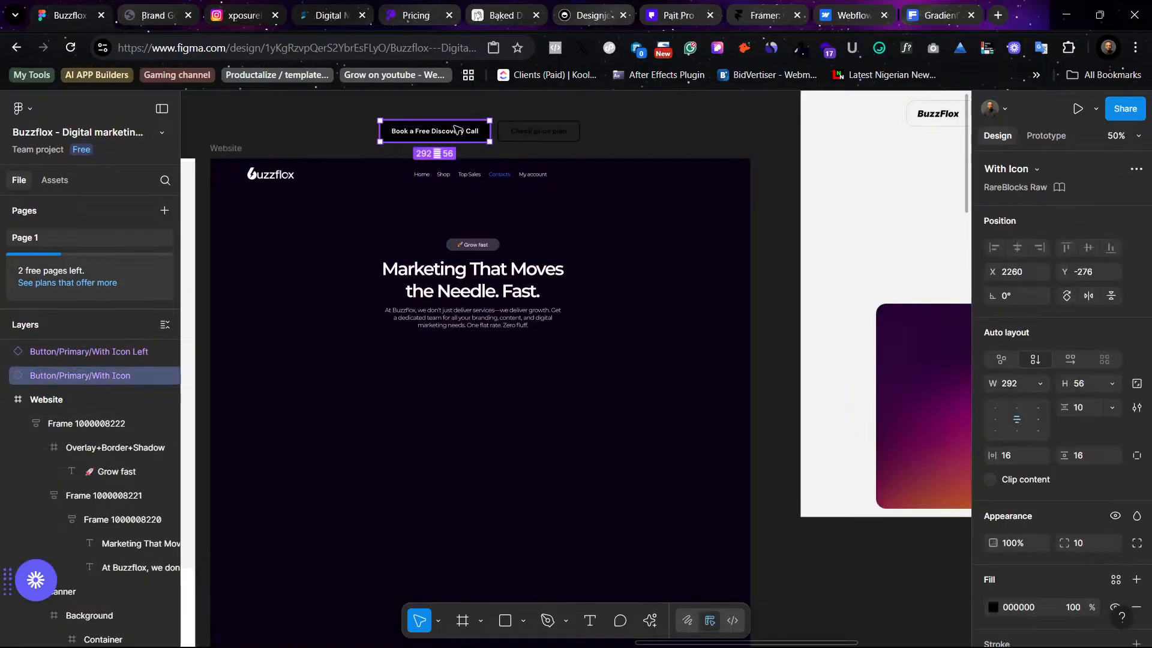
pyautogui.hotkey('shift', '2')
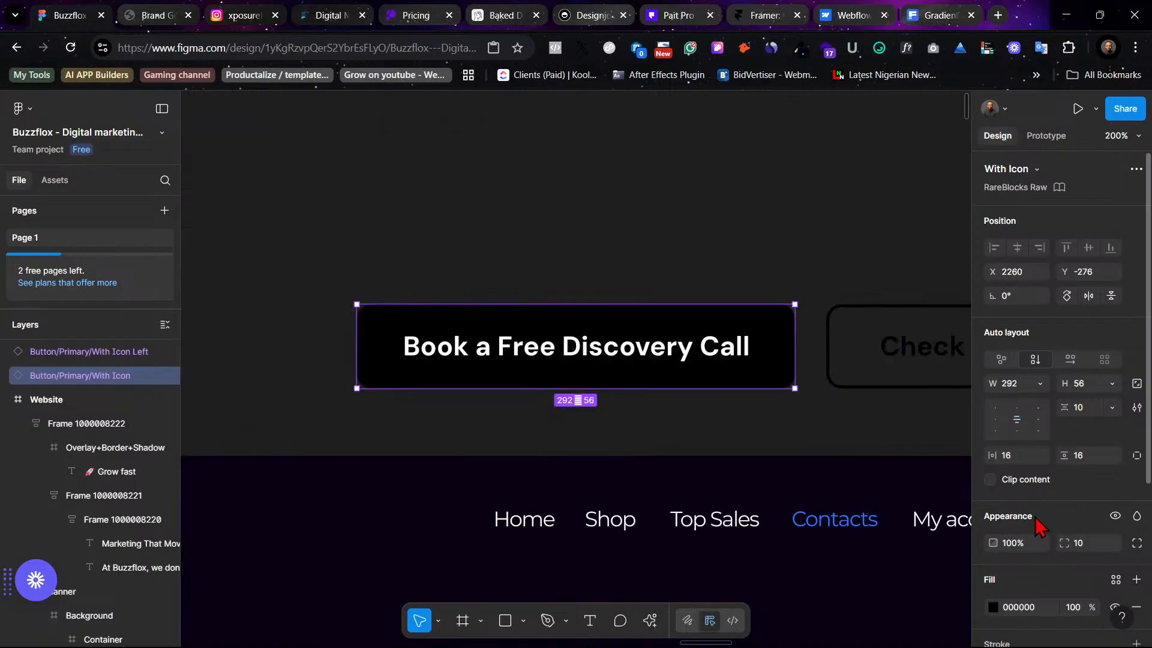
pyautogui.scroll(-1, 1041, 526)
pyautogui.click(1116, 505)
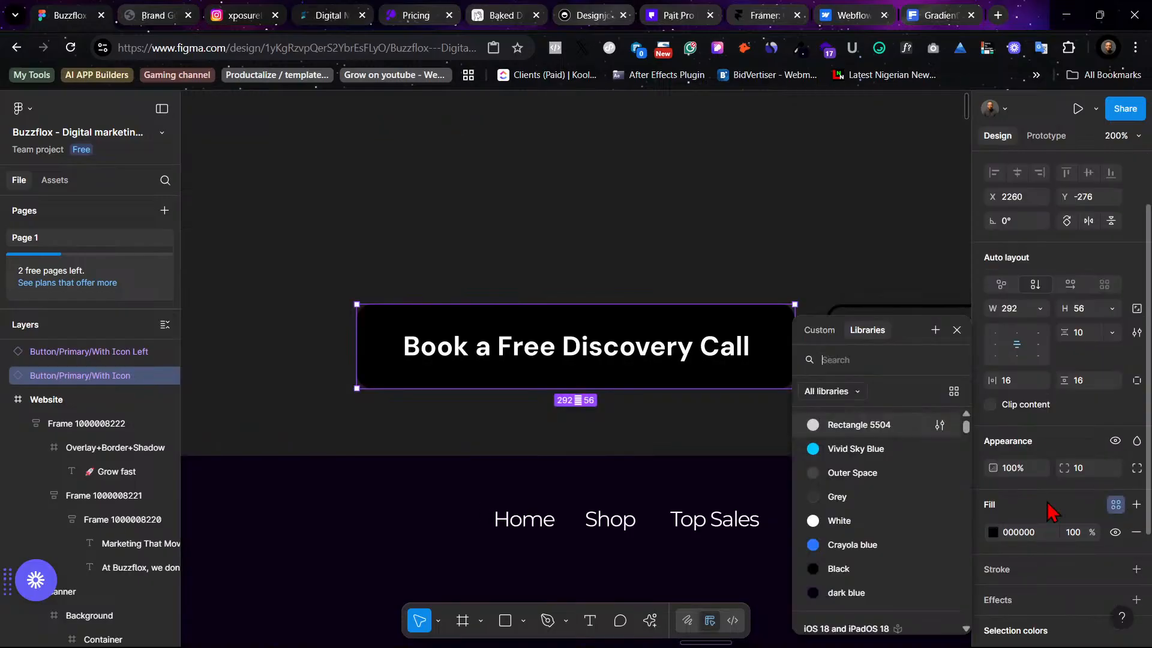
pyautogui.click(852, 544)
pyautogui.click(735, 212)
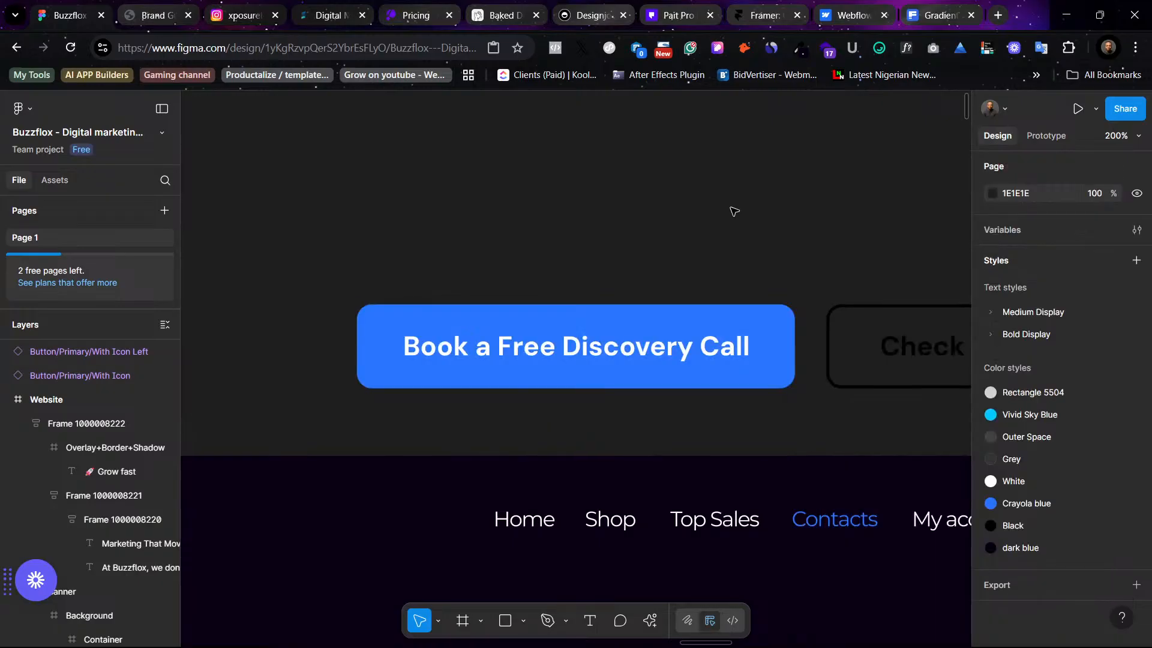
# Apply the Bold Display/Large (20) text style to the "Book a Free Discovery Call" button label
pyautogui.keyDown('ctrl'); pyautogui.click(712, 346); pyautogui.keyUp('ctrl')
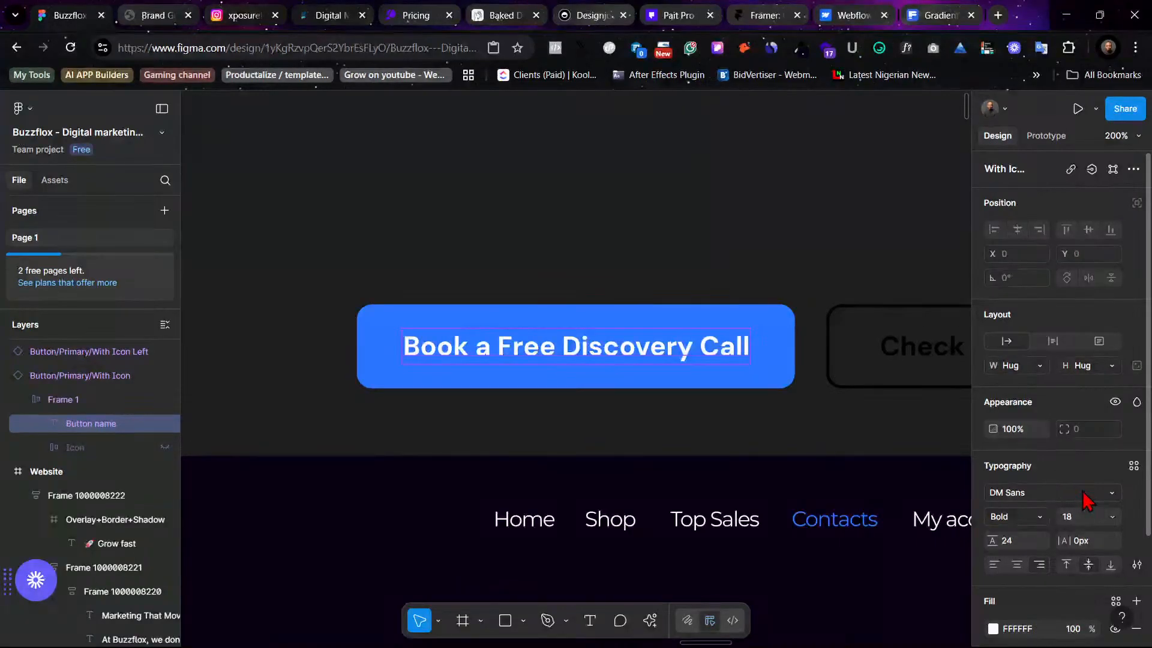
pyautogui.click(1133, 465)
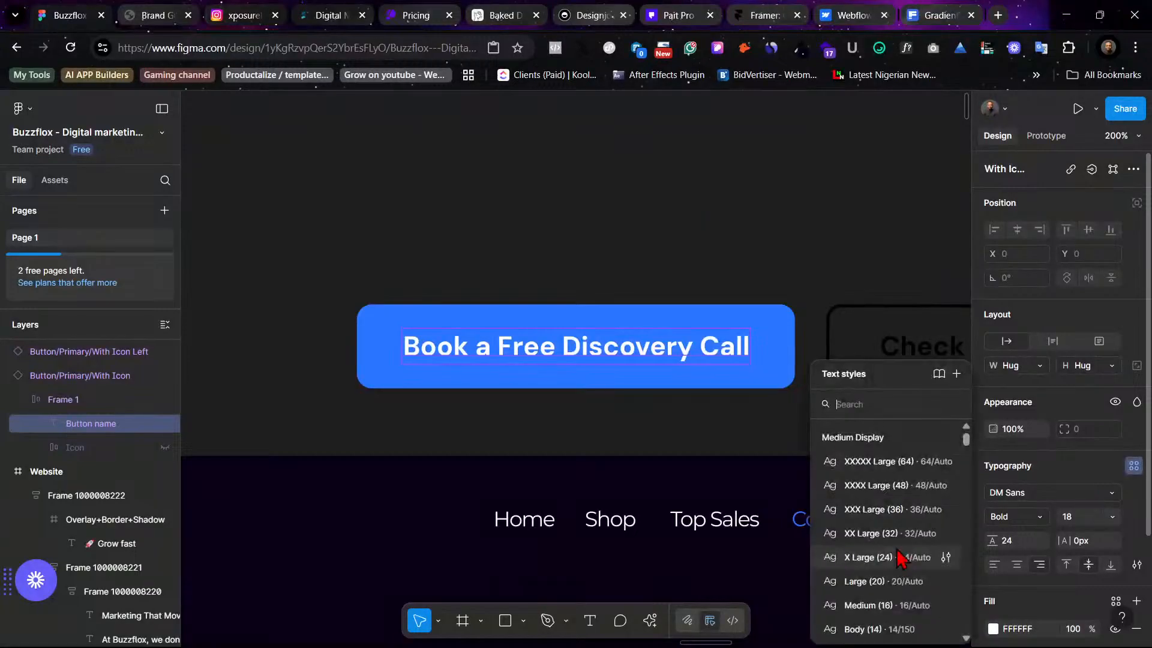
pyautogui.scroll(-3, 888, 552)
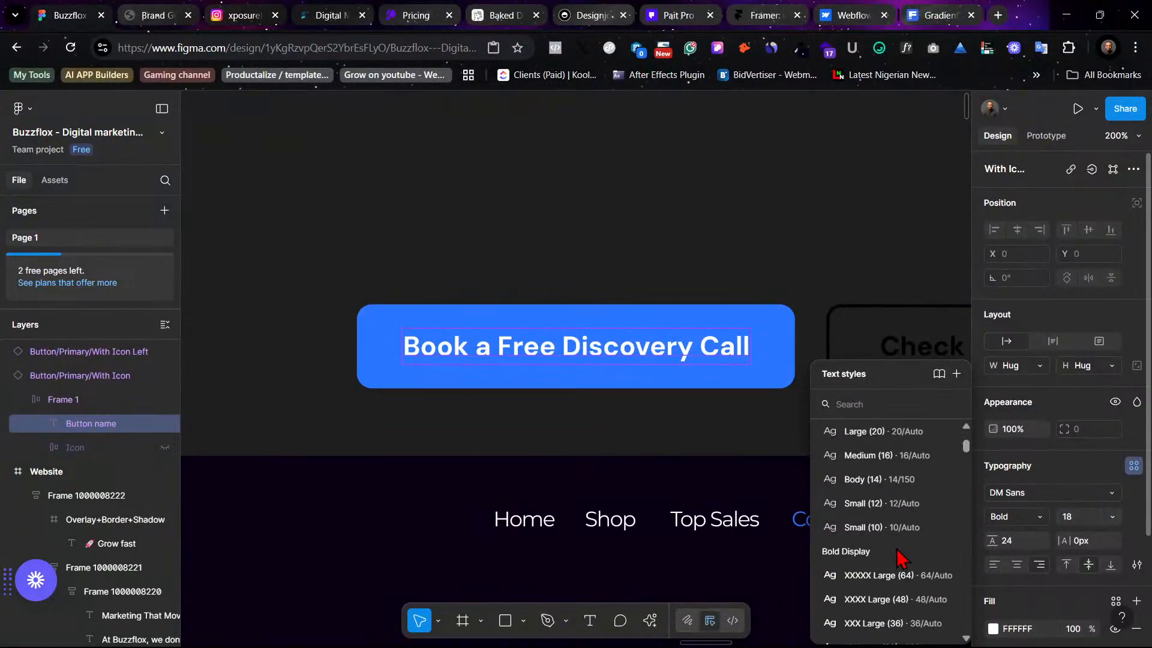
pyautogui.scroll(1, 900, 540)
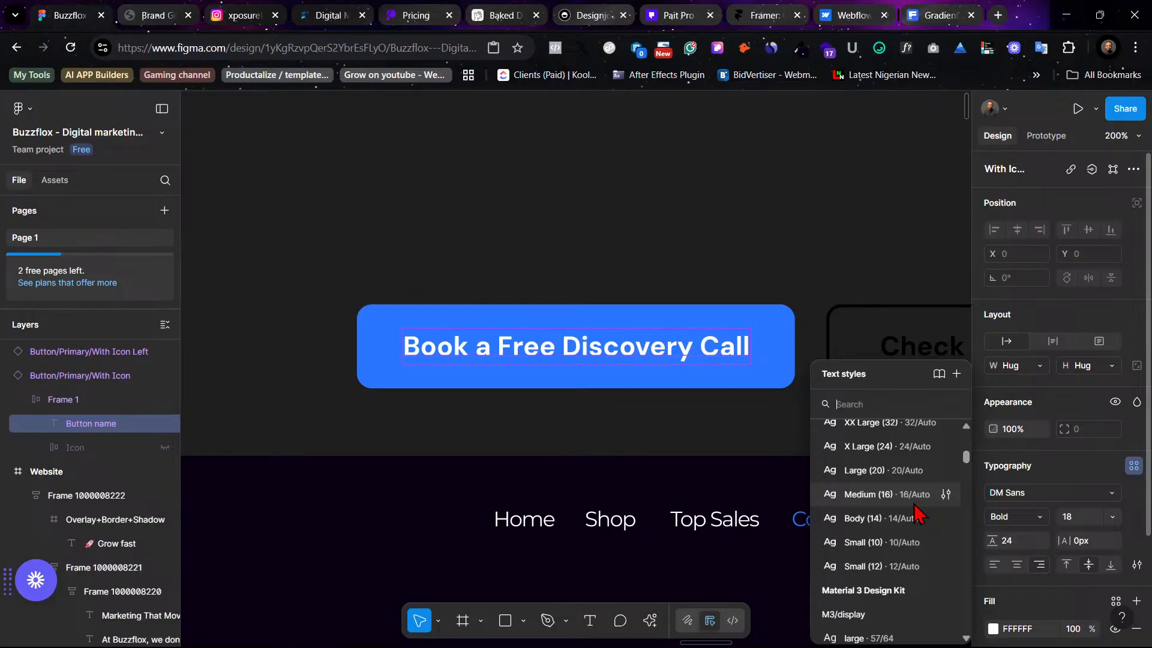
pyautogui.click(882, 471)
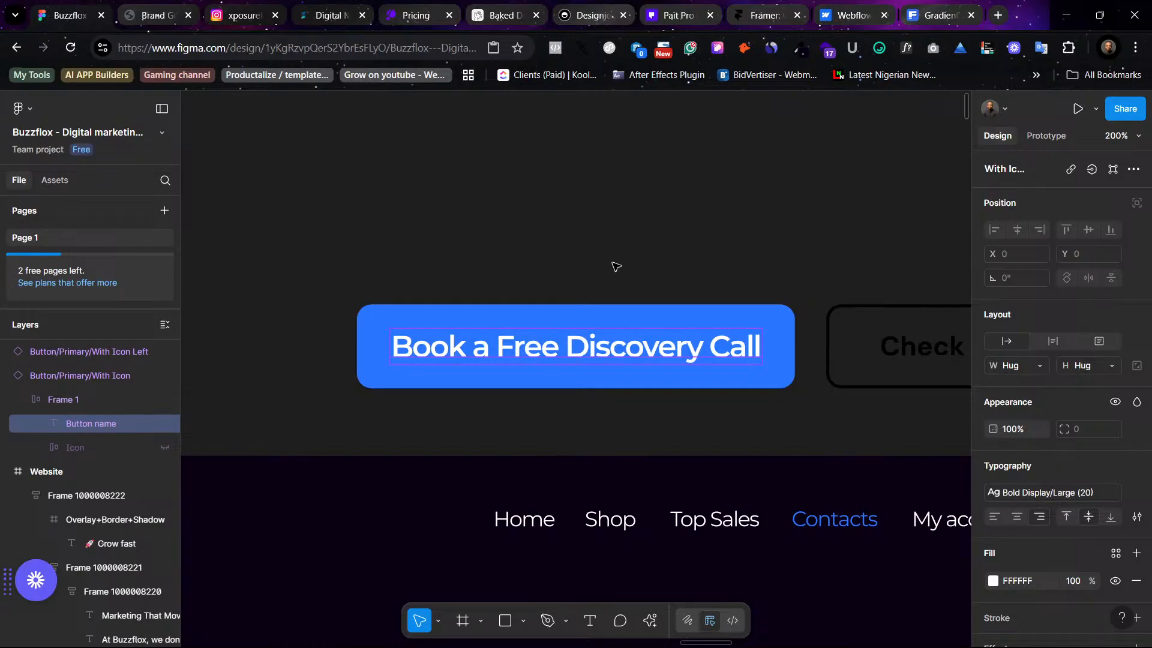
pyautogui.click(616, 266)
# Give the "Check price plan" button a white outline and apply a Large (20) text style to its label
pyautogui.hscroll(2, 677, 287)
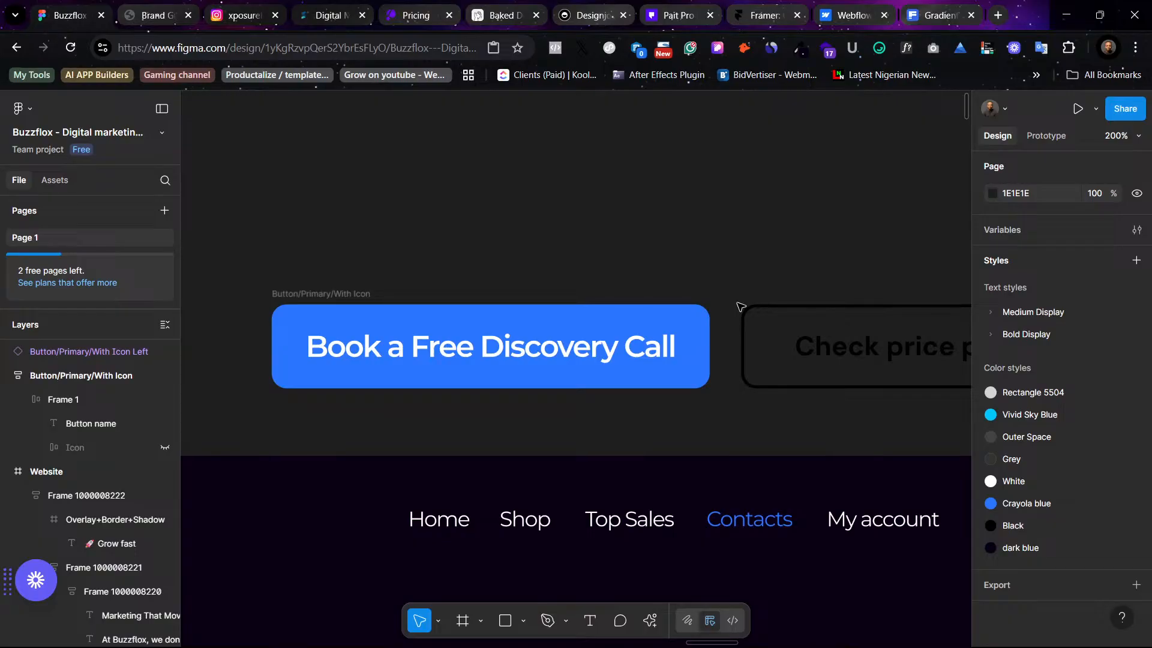
pyautogui.click(740, 306)
pyautogui.hscroll(1, 677, 249)
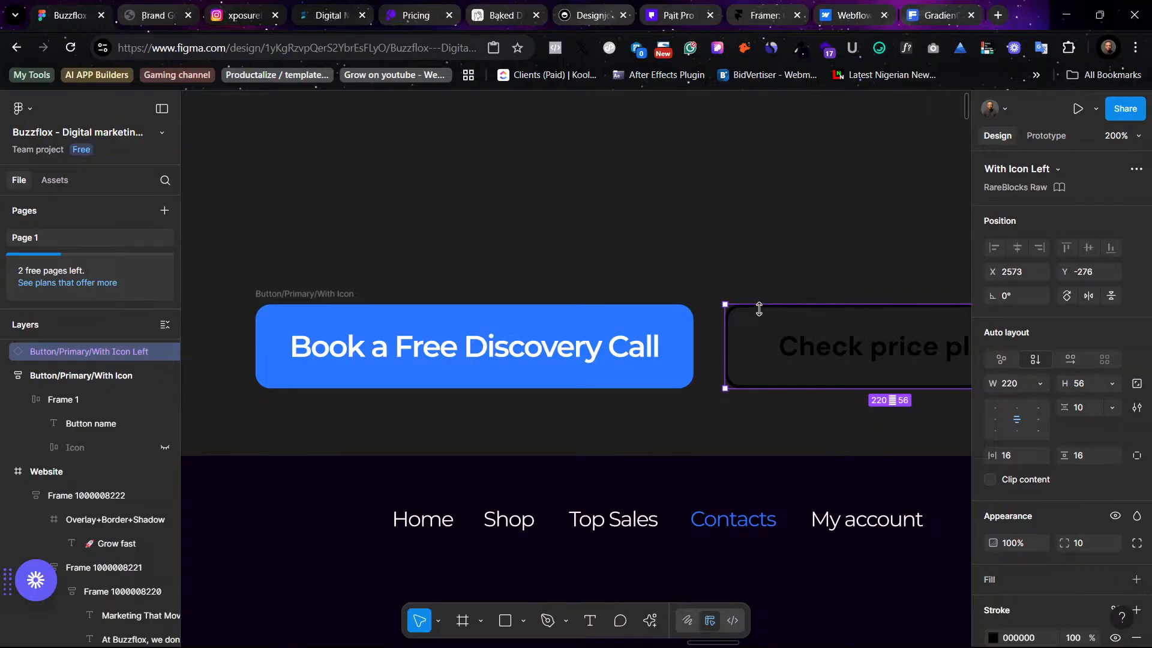
pyautogui.click(613, 332)
pyautogui.hscroll(4, 613, 332)
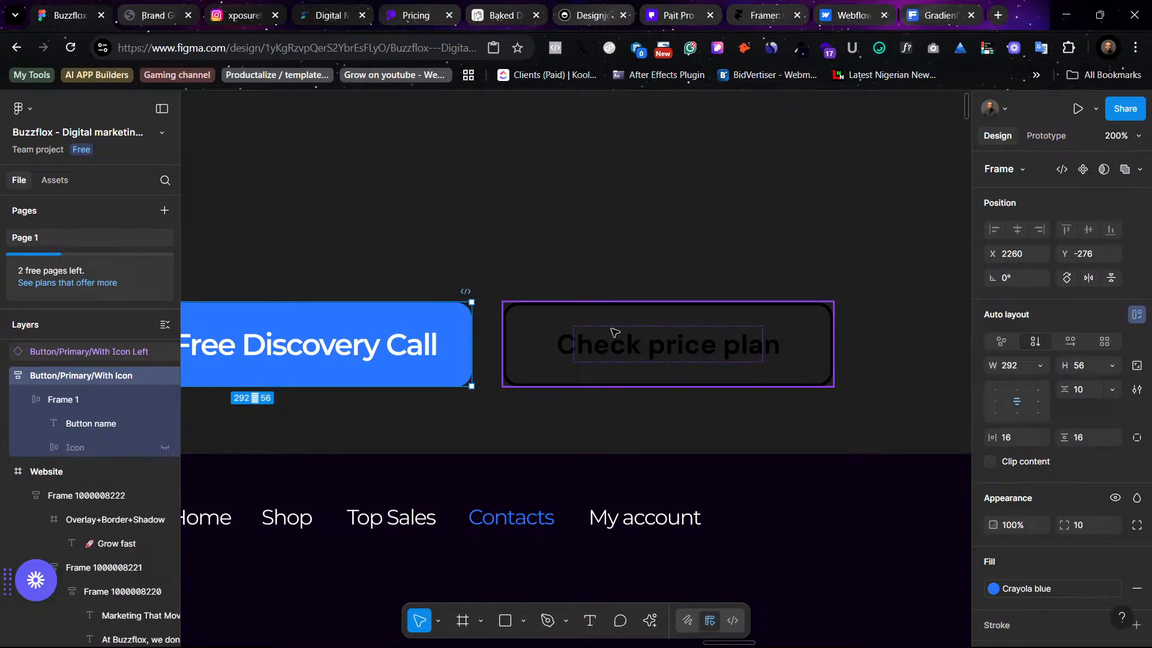
pyautogui.click(613, 333)
pyautogui.scroll(-4, 1062, 429)
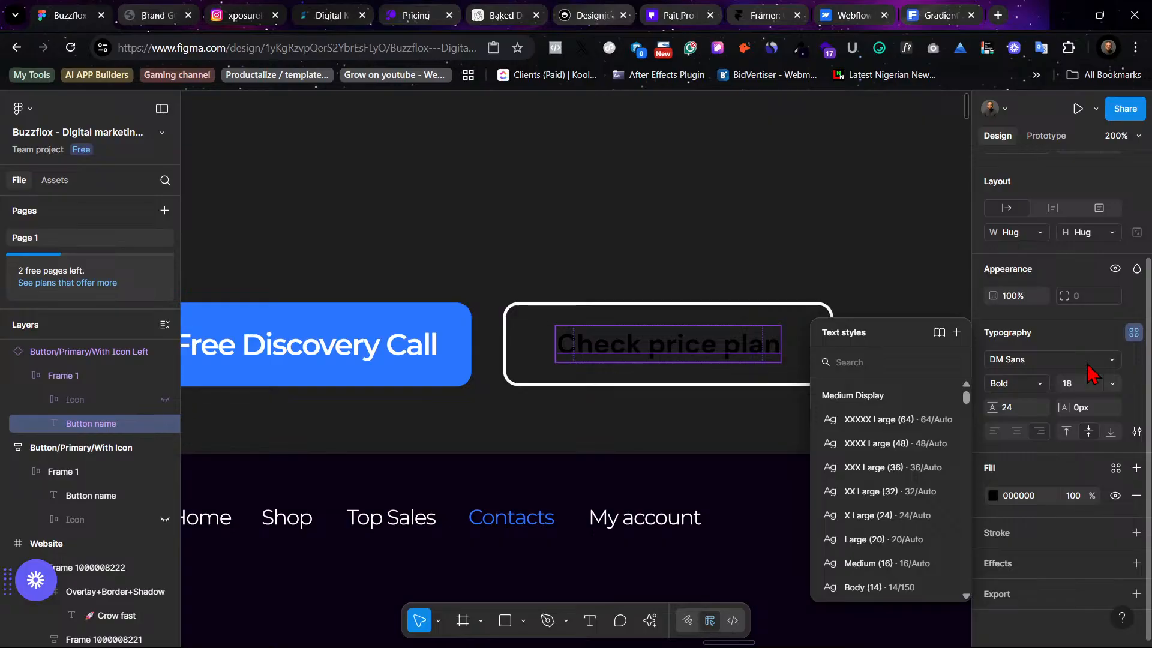
pyautogui.click(909, 539)
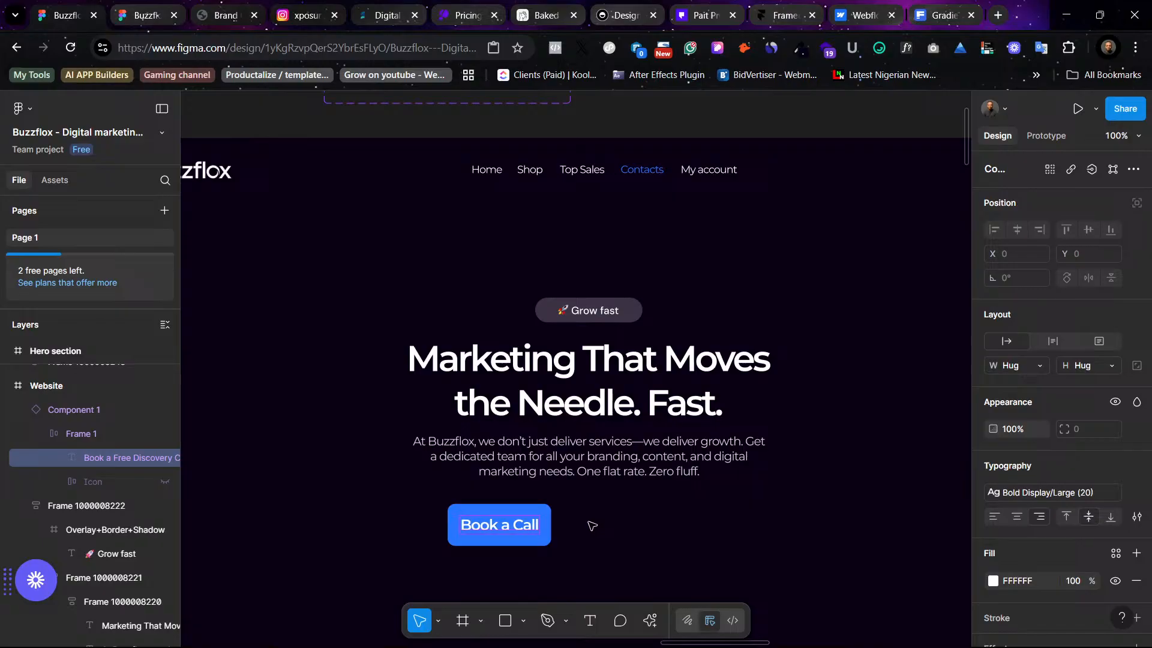
# Duplicate the hero's "Book a Call" button just beside the original and switch the copy to the "secondry" variant
pyautogui.click(591, 527)
pyautogui.click(489, 524)
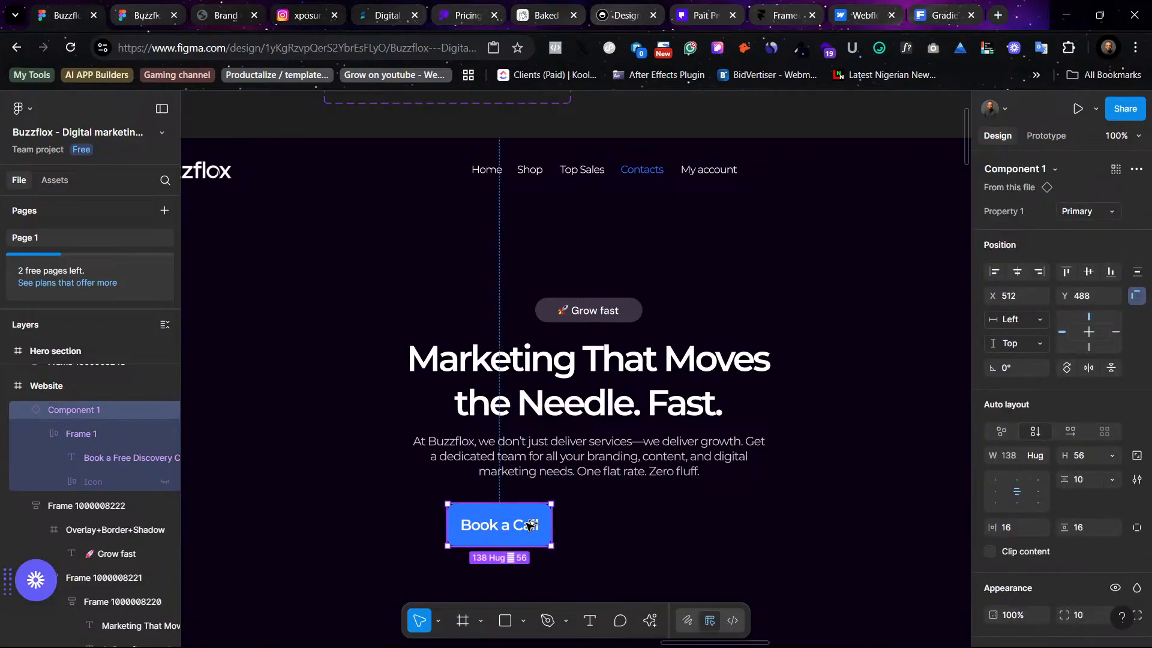
pyautogui.keyDown('alt'); pyautogui.moveTo(529, 525); pyautogui.dragTo(641, 525); pyautogui.keyUp('alt')
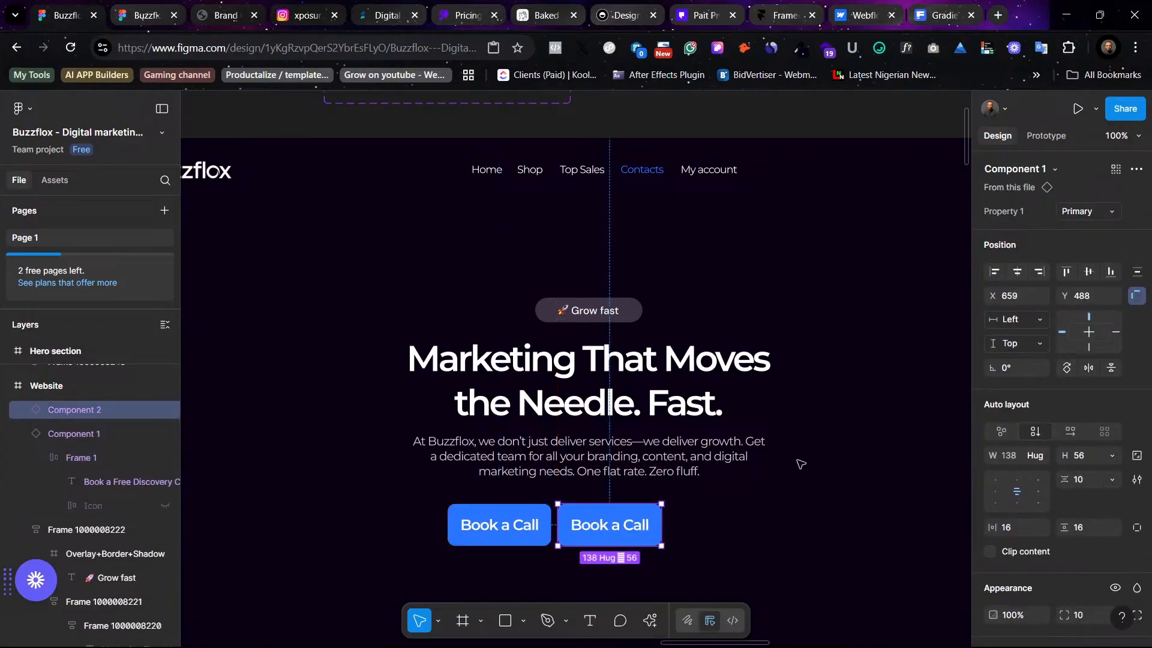
pyautogui.click(1087, 211)
pyautogui.click(1074, 235)
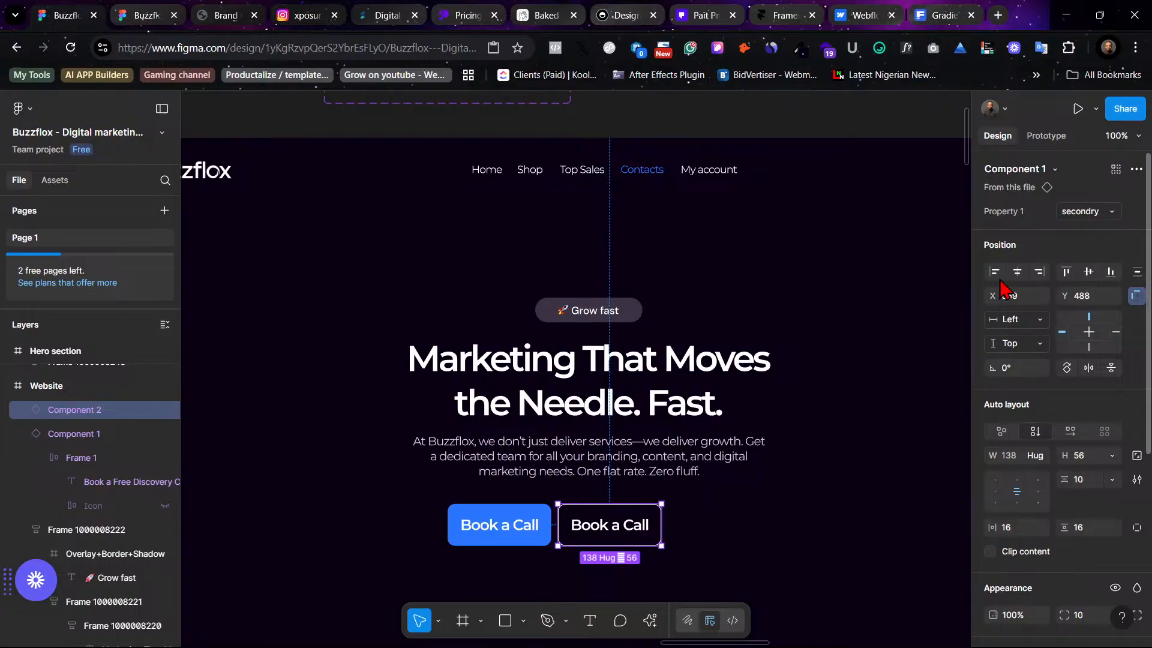
pyautogui.click(753, 536)
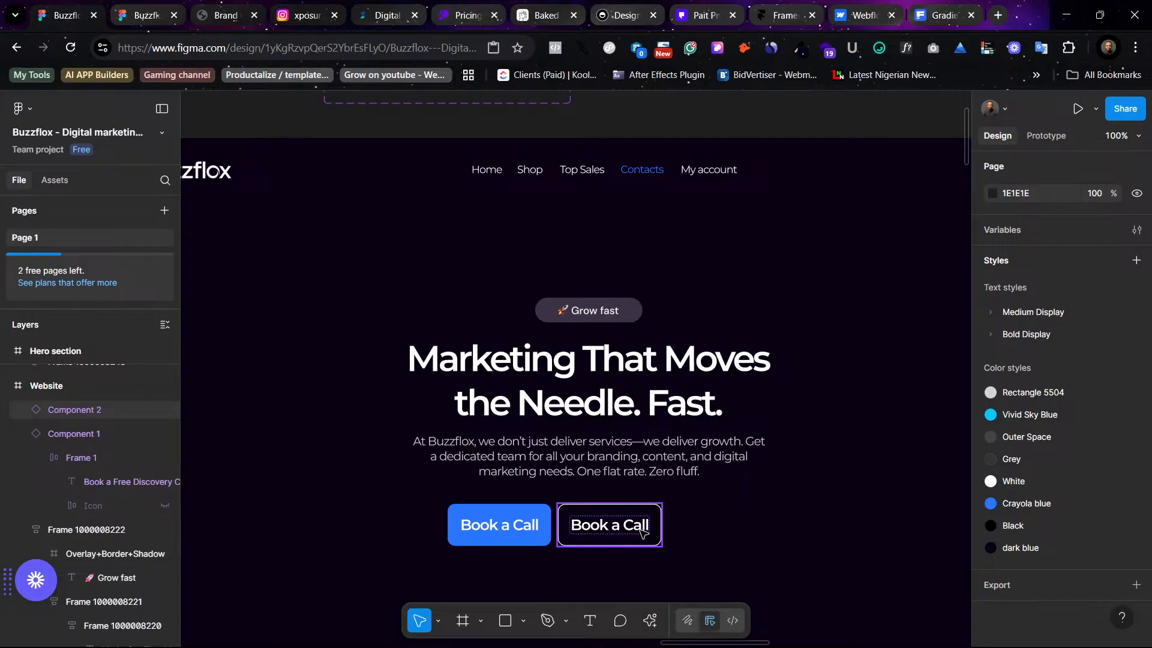
# Change the outlined secondary button's label to "View pricing"
pyautogui.click(641, 532)
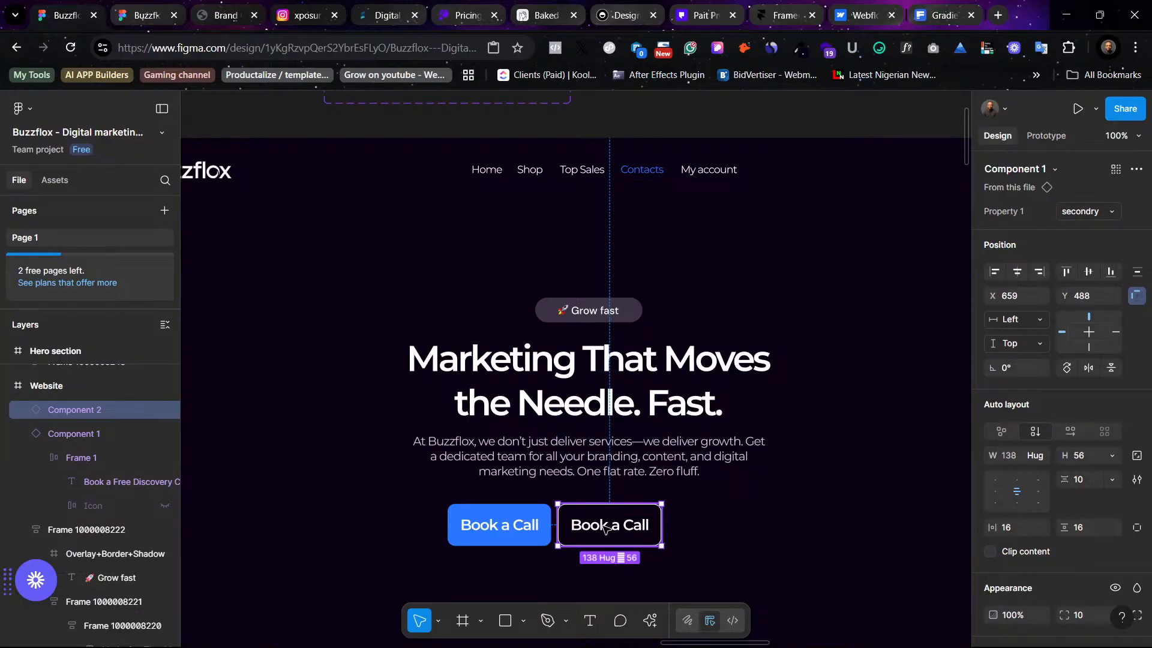
pyautogui.doubleClick(606, 528)
pyautogui.press('BackSpace')
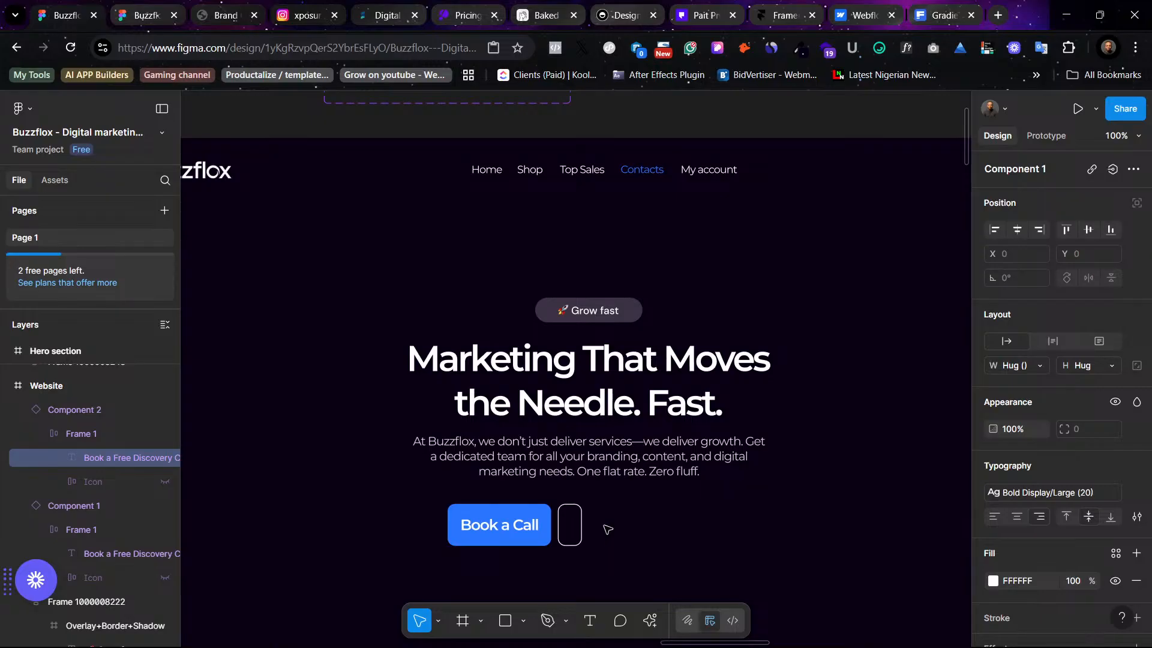
pyautogui.write('View pricing')
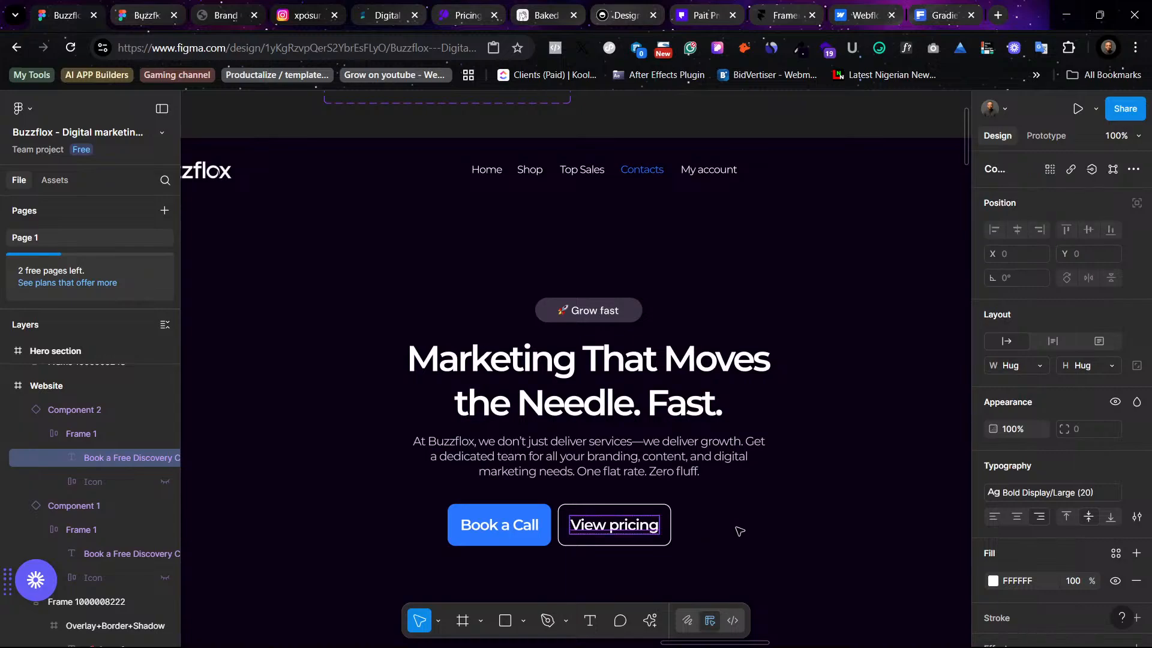
# Move the "Book a Call" and "View pricing" buttons together so they are centred horizontally in the Website frame below the hero description
pyautogui.click(522, 526)
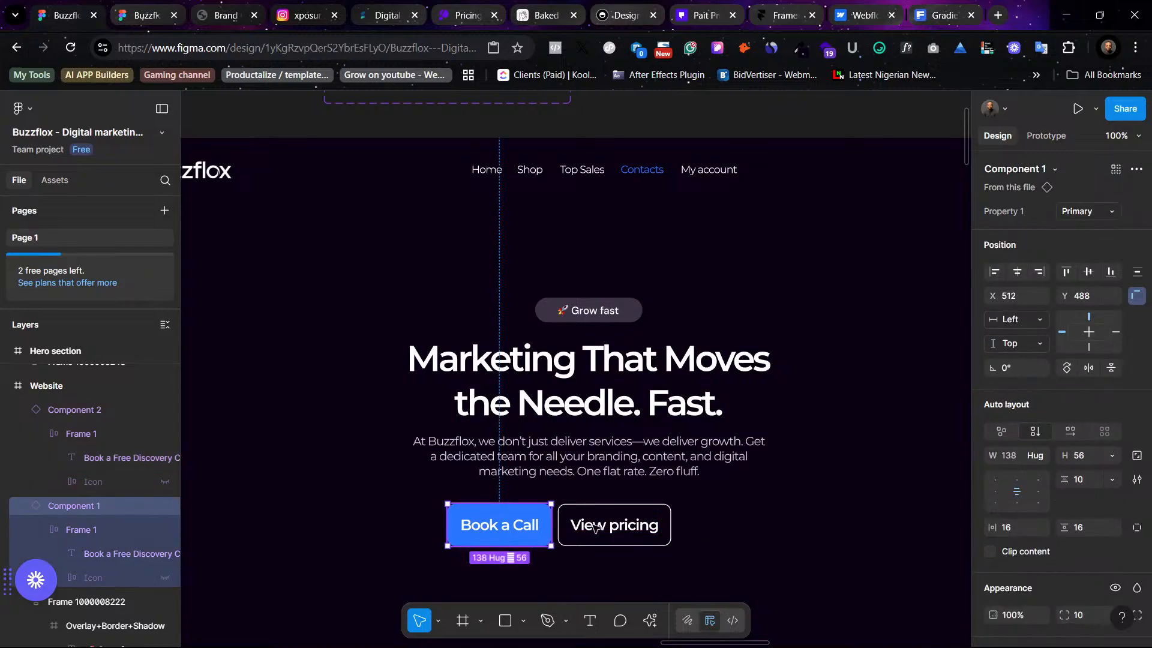
pyautogui.keyDown('shift'); pyautogui.click(594, 528); pyautogui.keyUp('shift')
pyautogui.moveTo(594, 528); pyautogui.dragTo(663, 533)
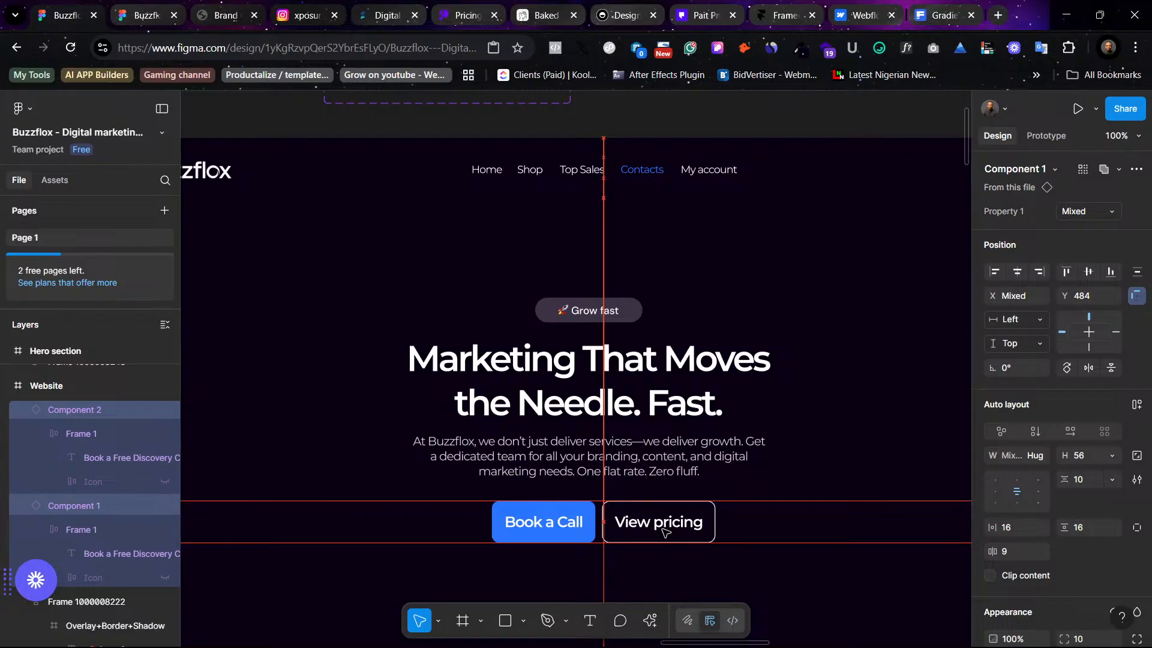
# Fine-tune the position of the "Book a Call" and "View pricing" pair so it lines up with the centre of the hero heading and description
pyautogui.moveTo(664, 532); pyautogui.dragTo(657, 527)
pyautogui.click(1136, 168)
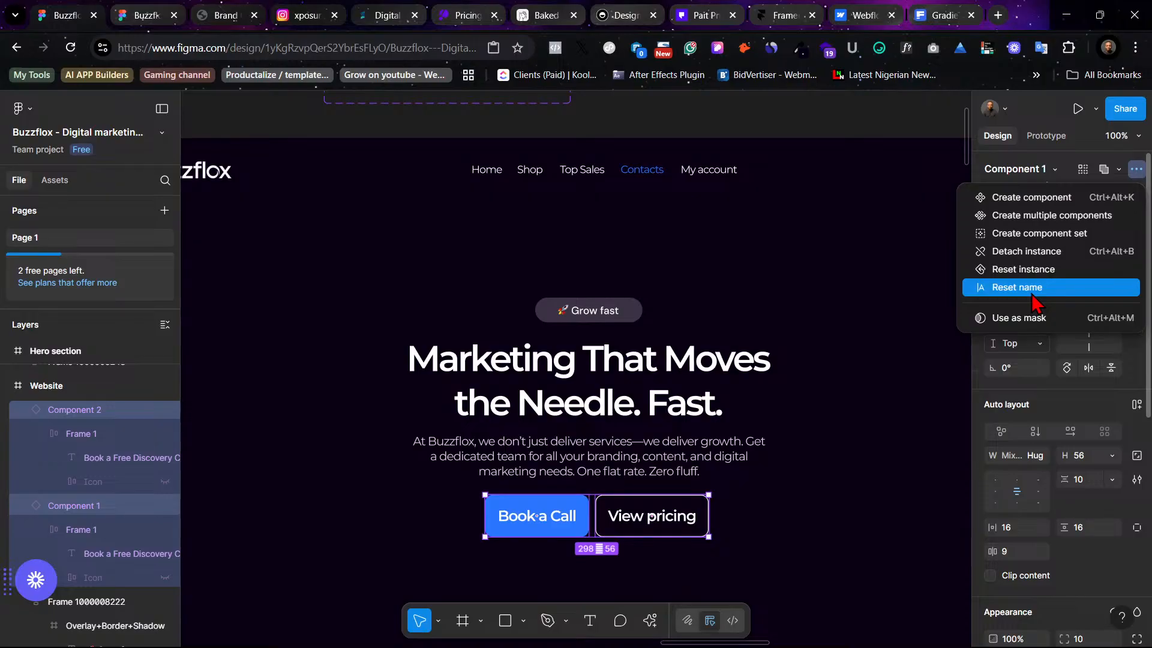
pyautogui.click(1032, 290)
pyautogui.moveTo(691, 510); pyautogui.dragTo(683, 516)
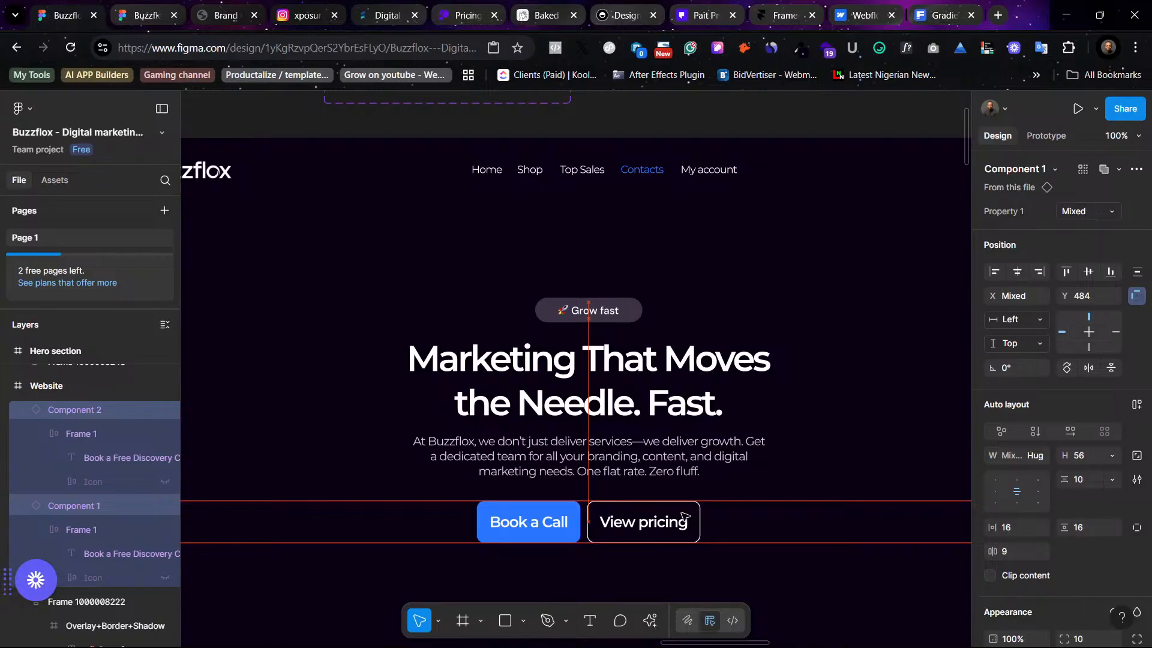
pyautogui.click(823, 335)
pyautogui.hotkey('ctrl', '-')
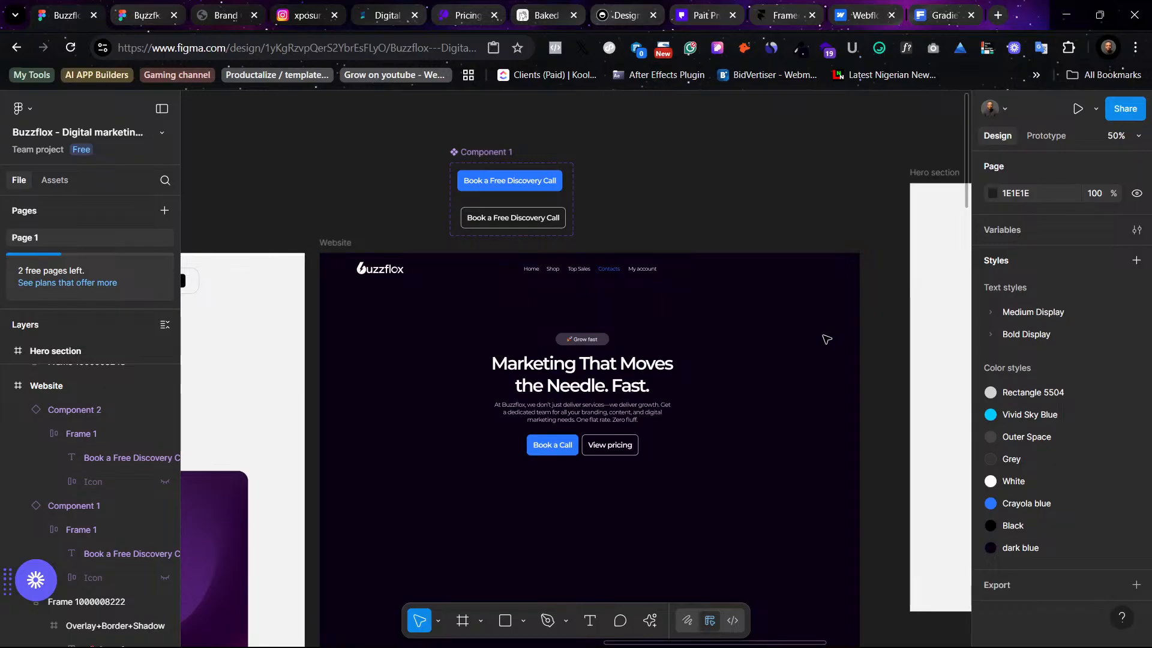
# Bring "View pricing" closer to "Book a Call" and place the 1088 × 547 gradient video card centred below them at Y 515
pyautogui.click(618, 447)
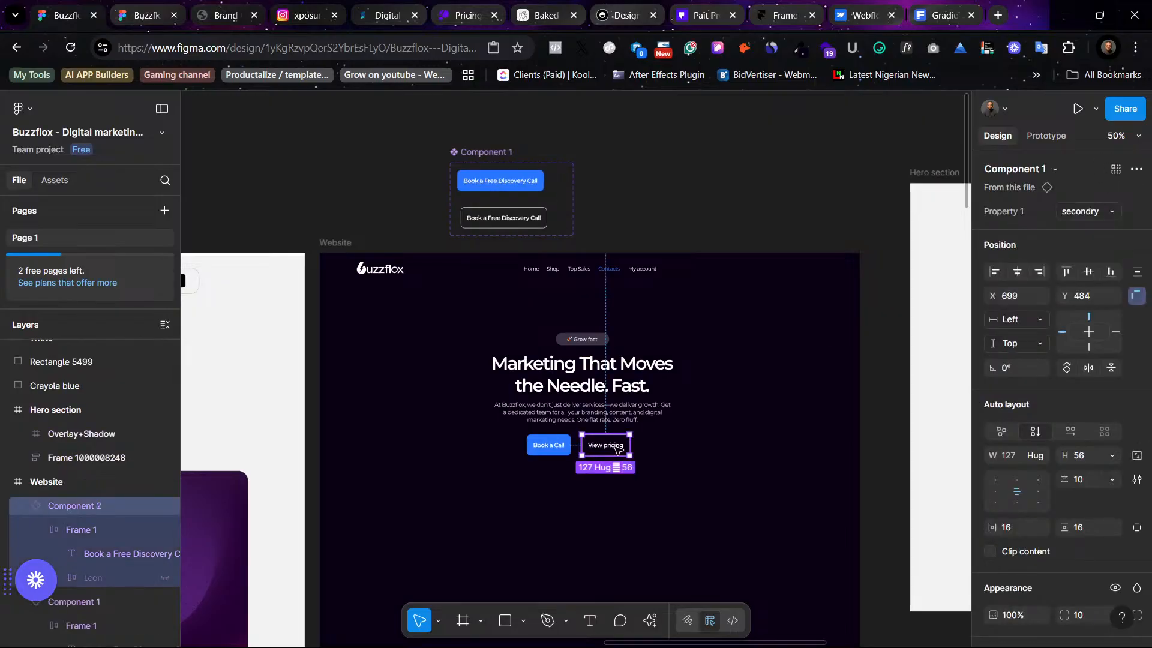
pyautogui.hotkey('shift', '2')
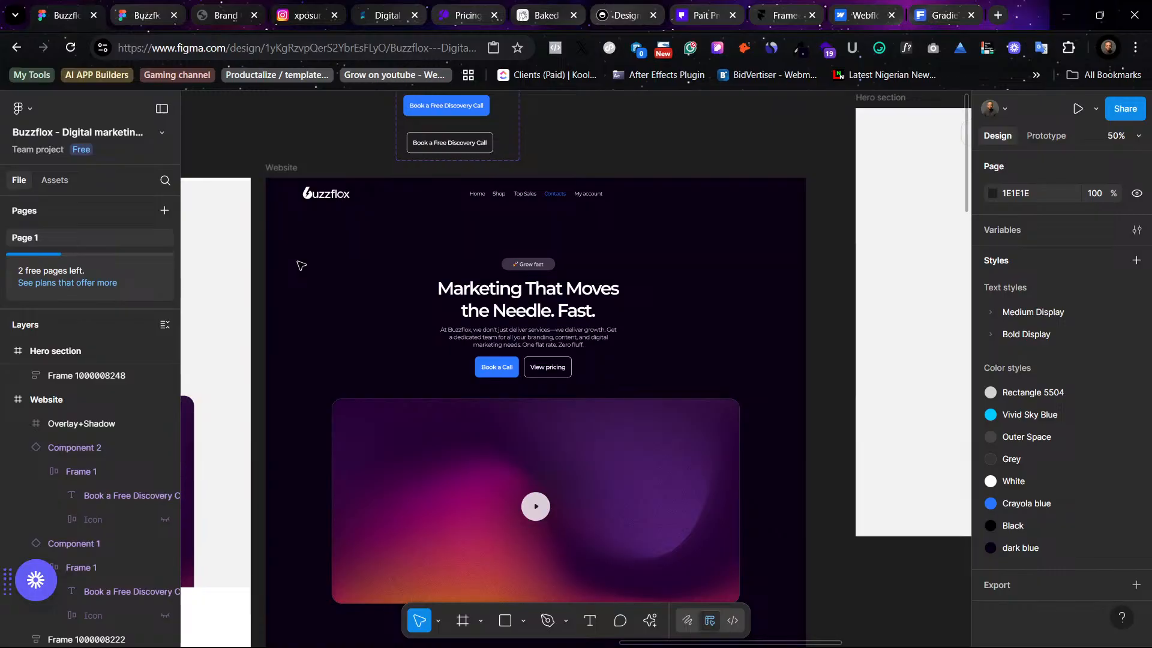
pyautogui.click(675, 396)
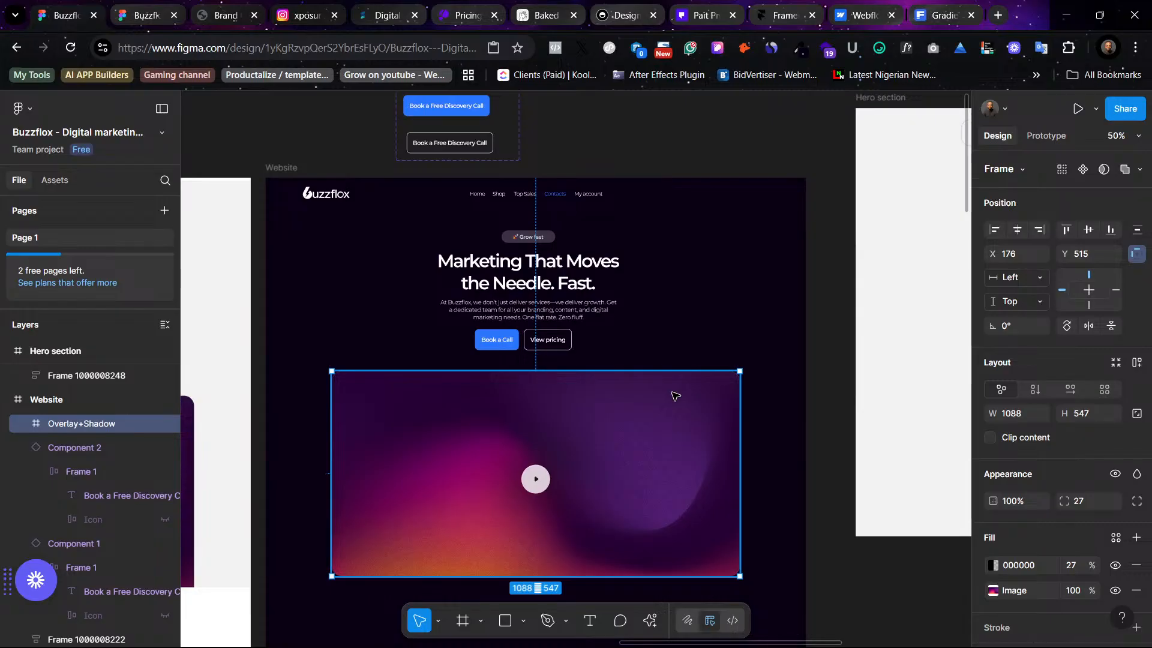
pyautogui.click(720, 307)
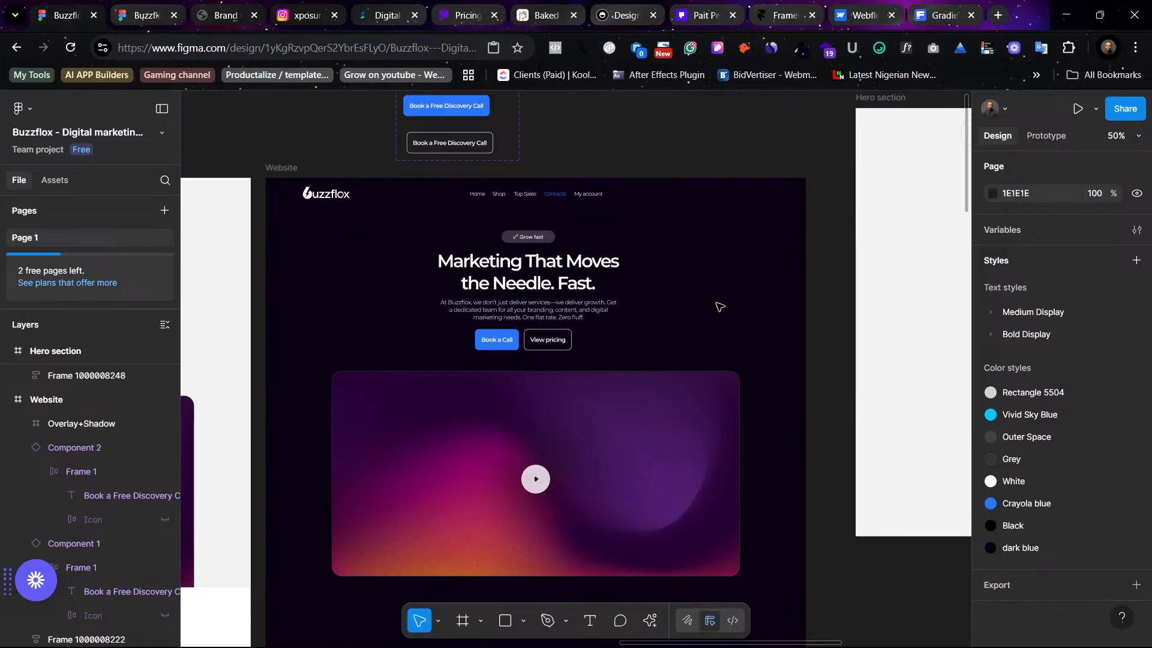
# Switch to Freepik and browse its stock images for "ads"
pyautogui.click(945, 11)
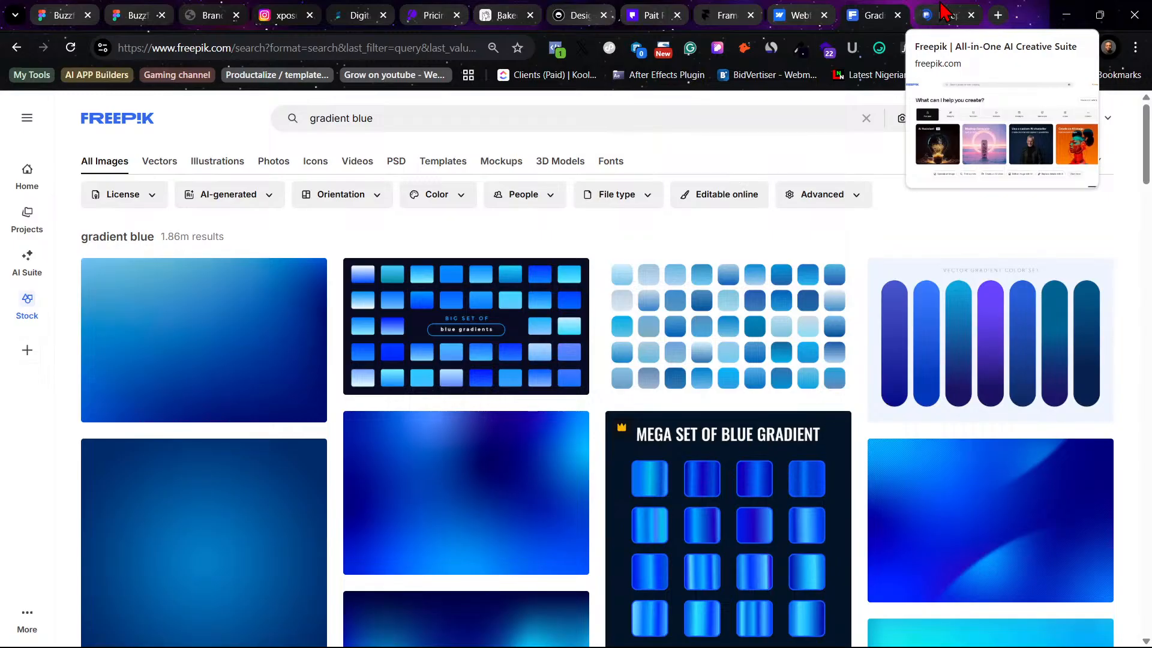
pyautogui.click(944, 13)
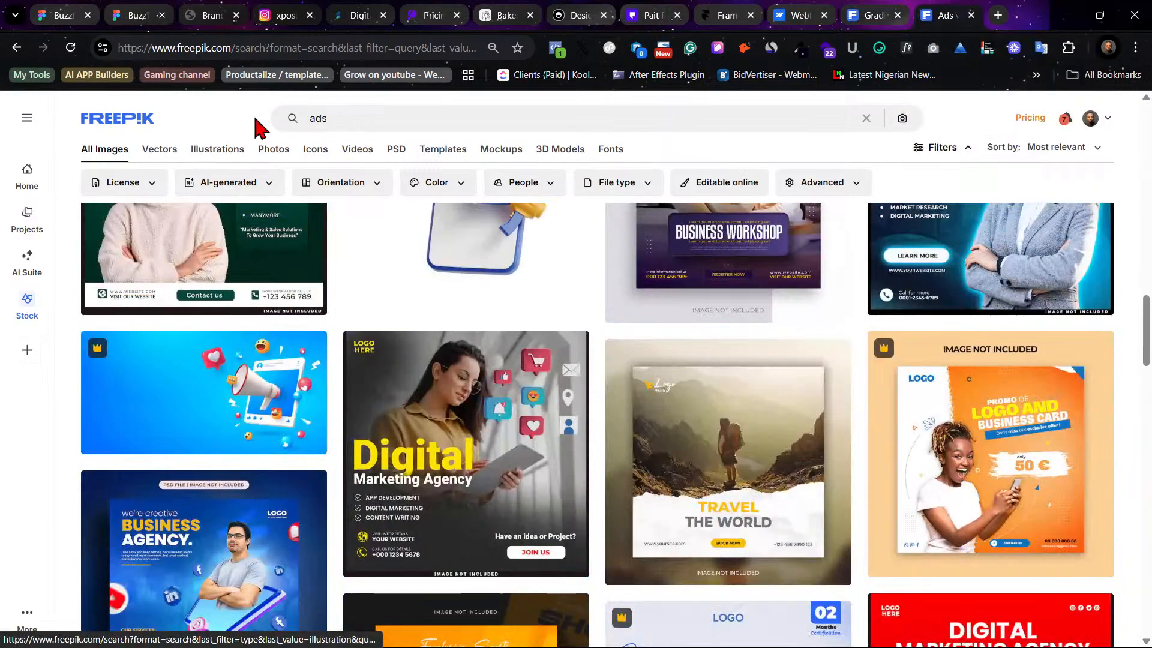